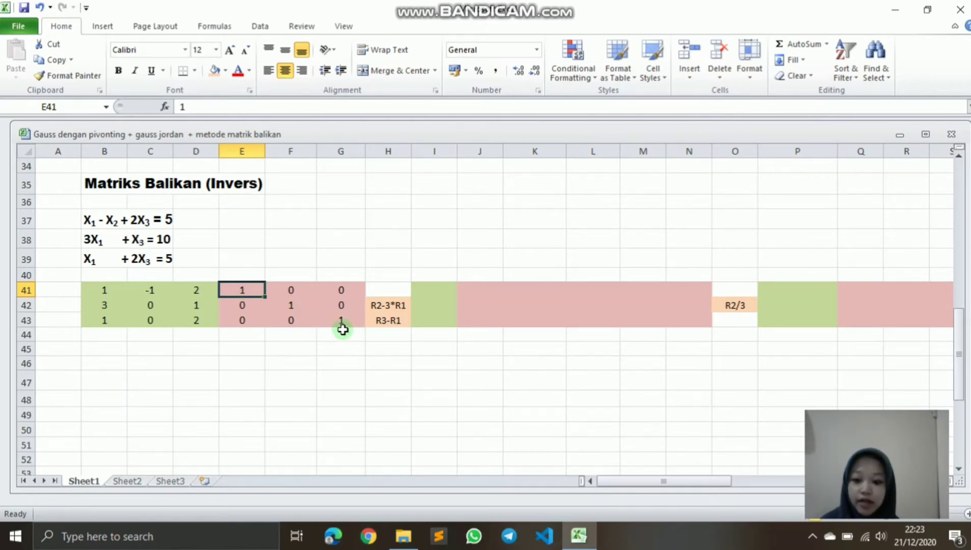
Step: Enter the row operation R2-3*R1 in cell I42 as the formula =B42-3*B41
left_click(375, 304)
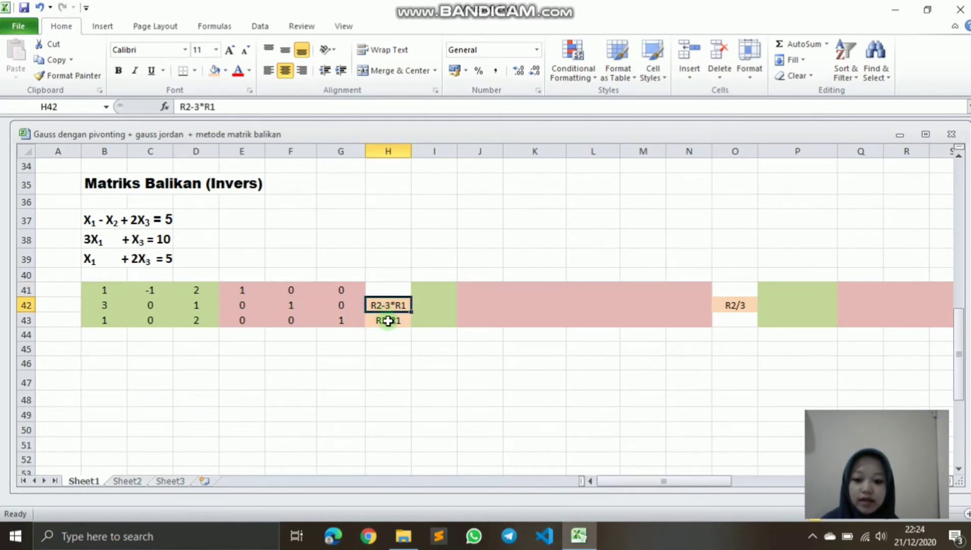
left_click(434, 305)
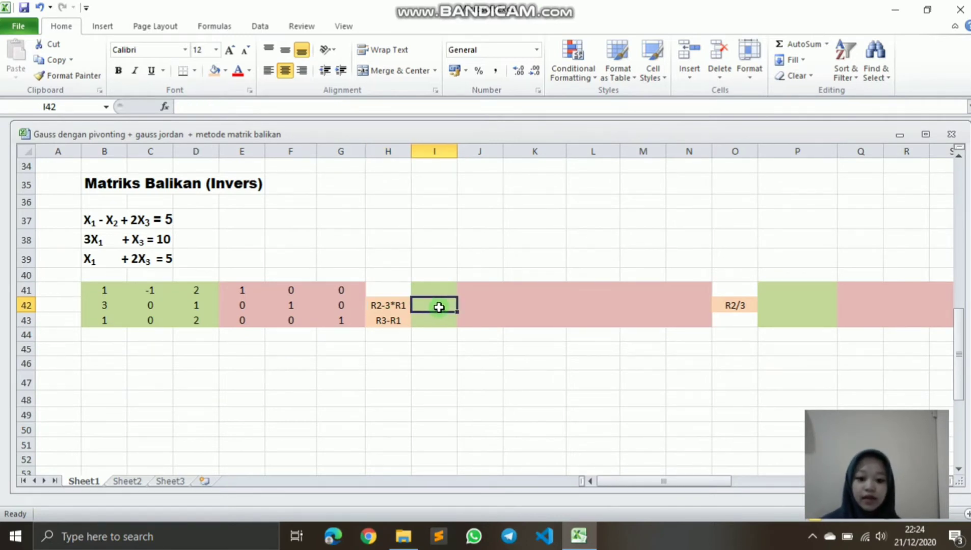
type("=")
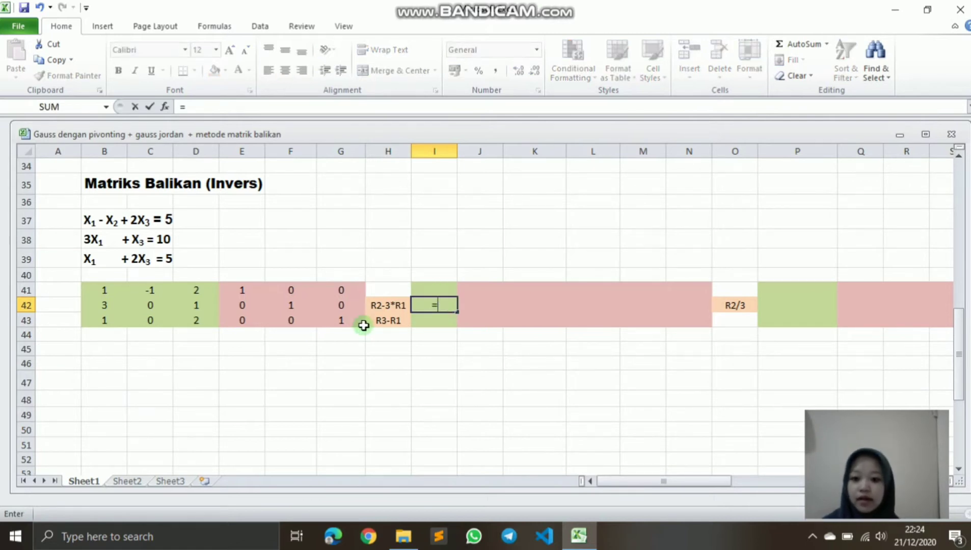
left_click(104, 308)
type("-")
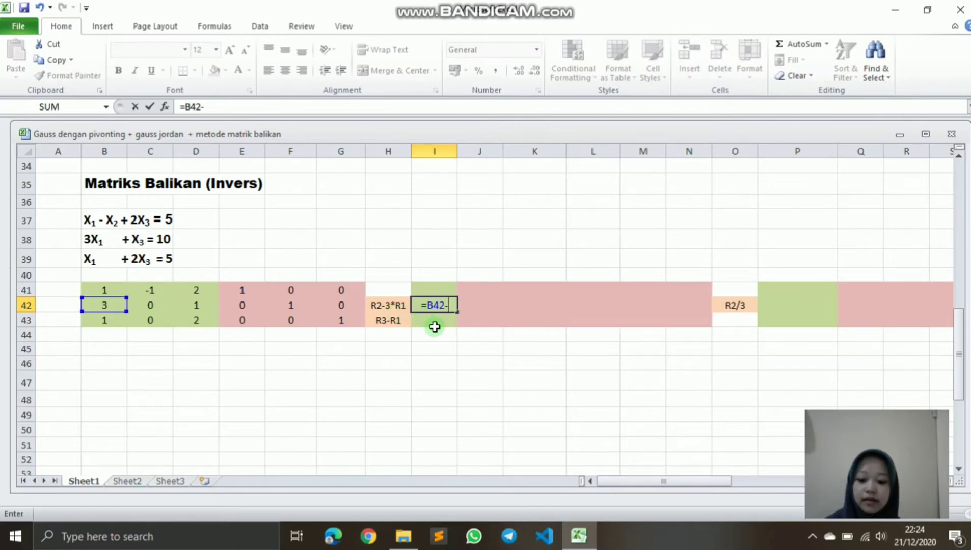
type("3*")
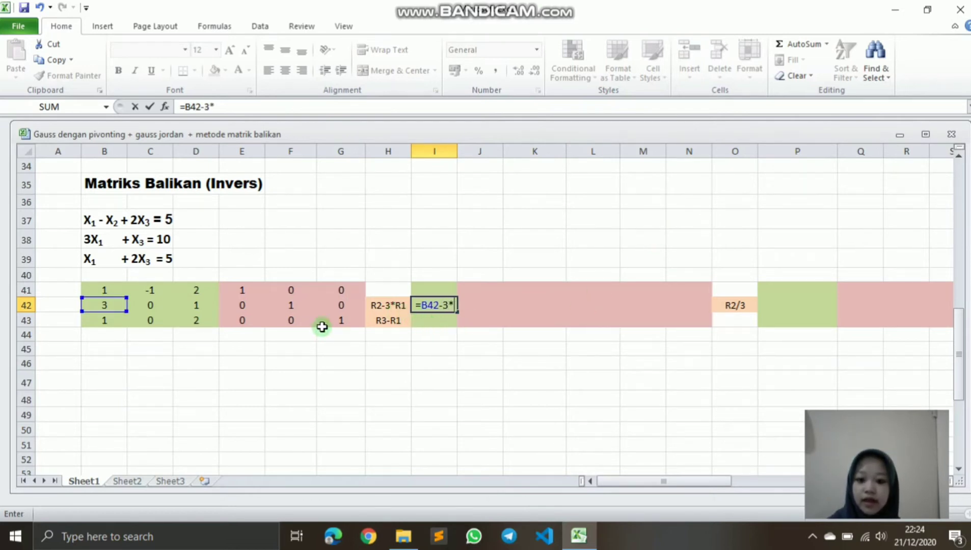
left_click(107, 289)
key("Return")
Step: Fill the I42 formula across to N42 and restore the light red fill colour on J42:N42
left_click(431, 303)
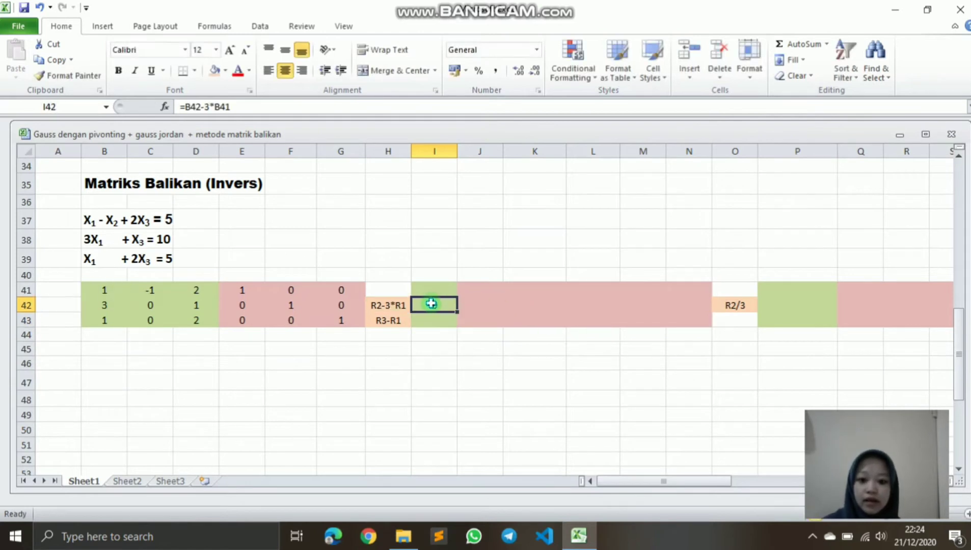
left_click_drag(458, 310, 692, 308)
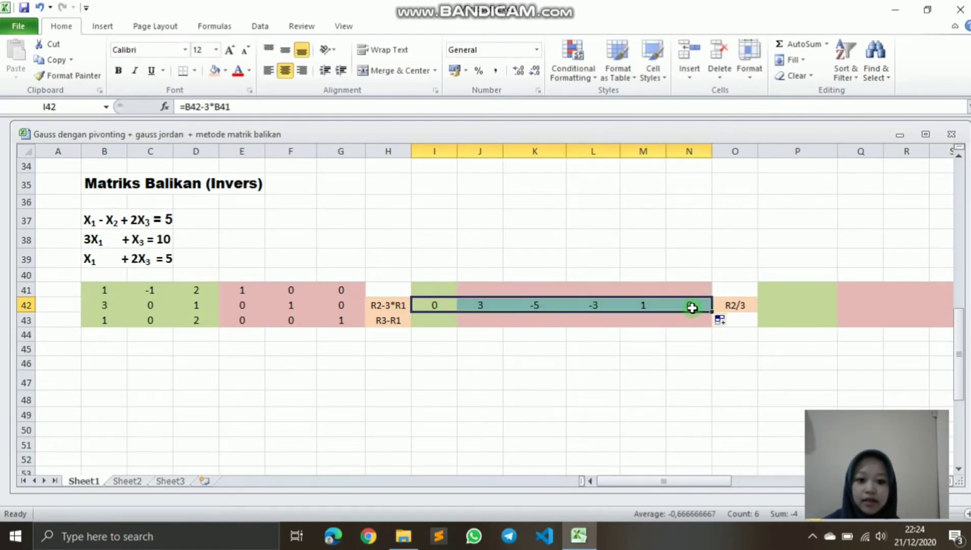
left_click_drag(477, 305, 685, 305)
left_click(225, 71)
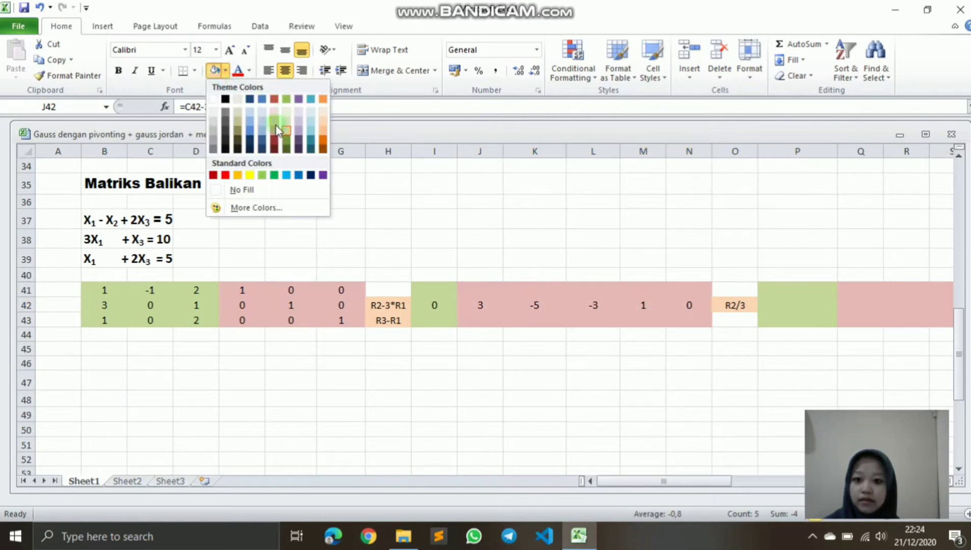
left_click(274, 121)
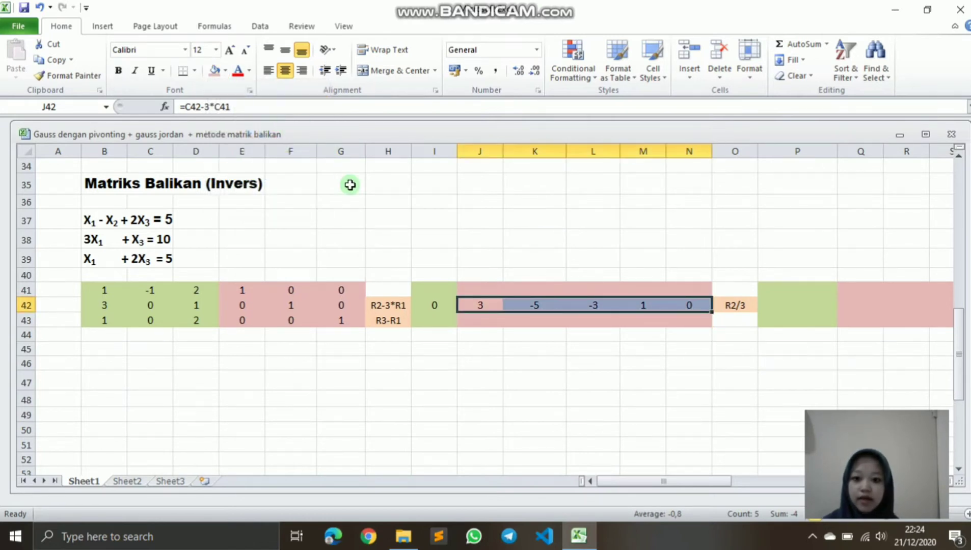
Step: Enter the row operation R3-R1 in cell I43 as the formula =B43-B41
left_click(423, 322)
type("=")
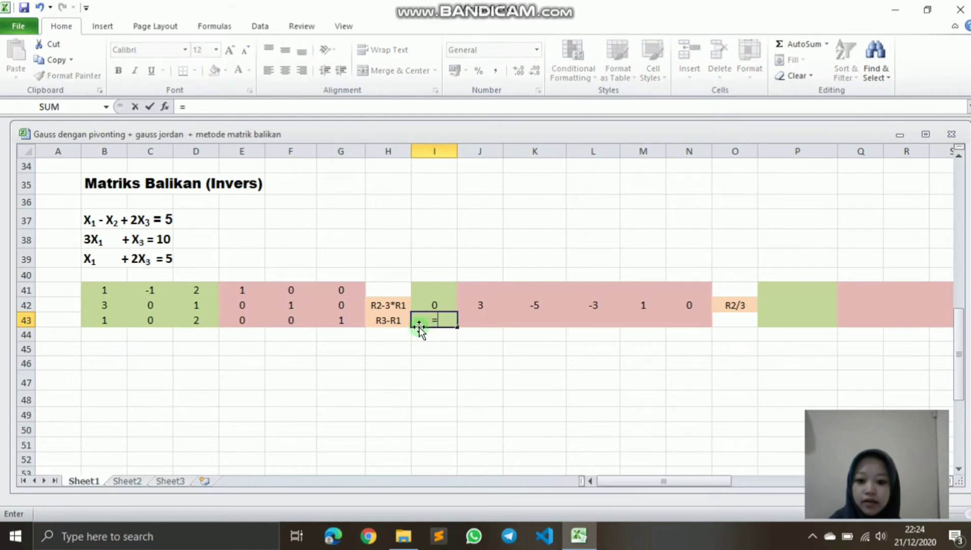
left_click(113, 323)
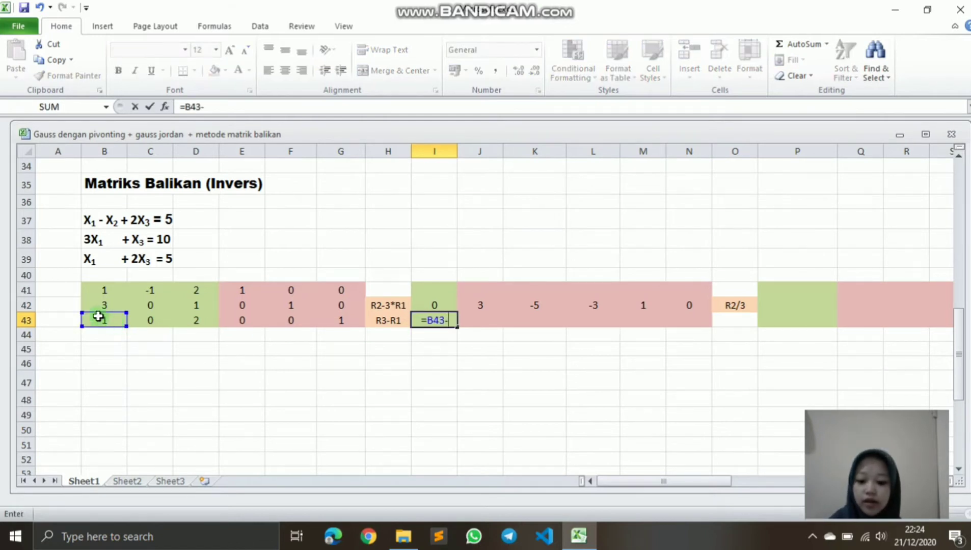
type("-")
left_click(95, 289)
key("Return")
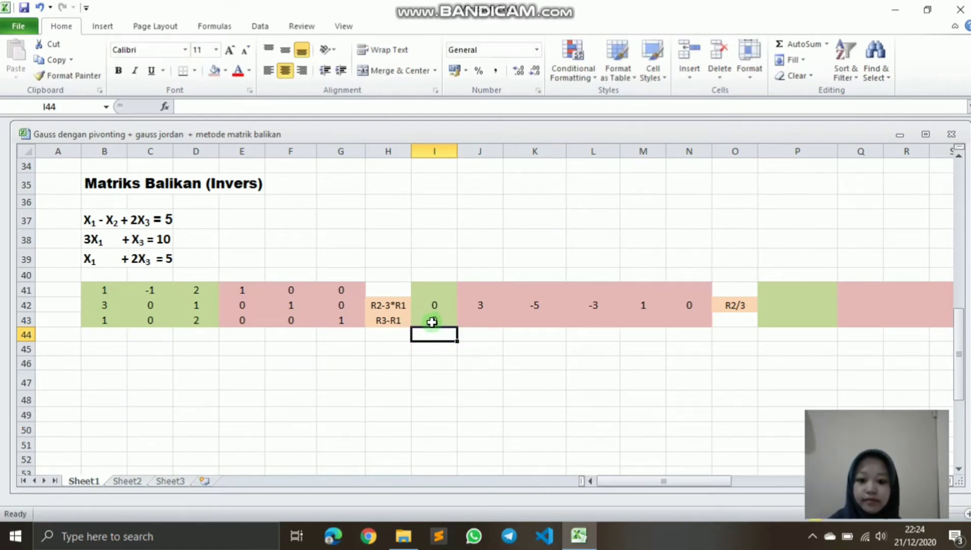
Step: Fill the I43 formula across to N43 and restore the light red fill colour on J43:N43
left_click(432, 322)
left_click_drag(458, 328, 701, 320)
left_click(552, 348)
left_click_drag(476, 322, 680, 320)
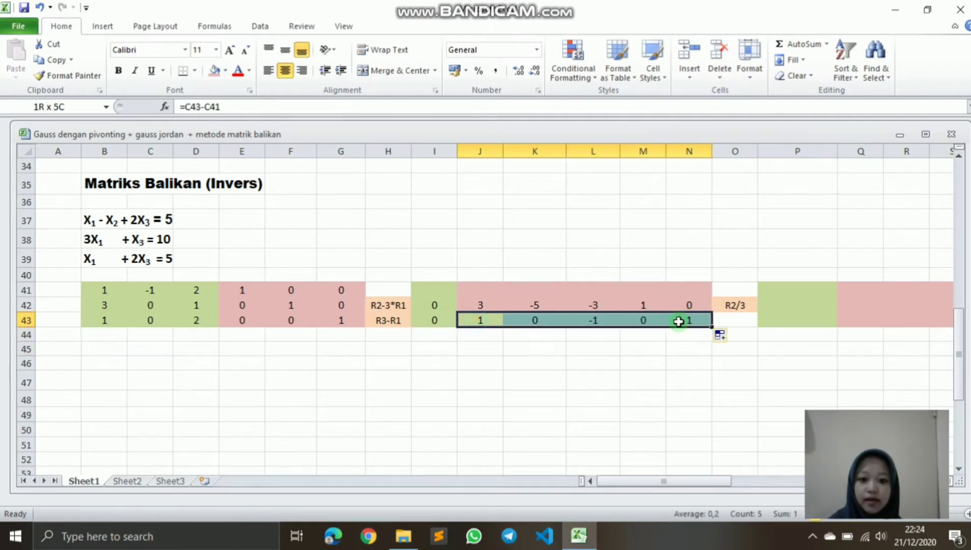
Step: Carry the first matrix row over by entering =B41 in cell I41 and filling it across to N41
left_click(442, 290)
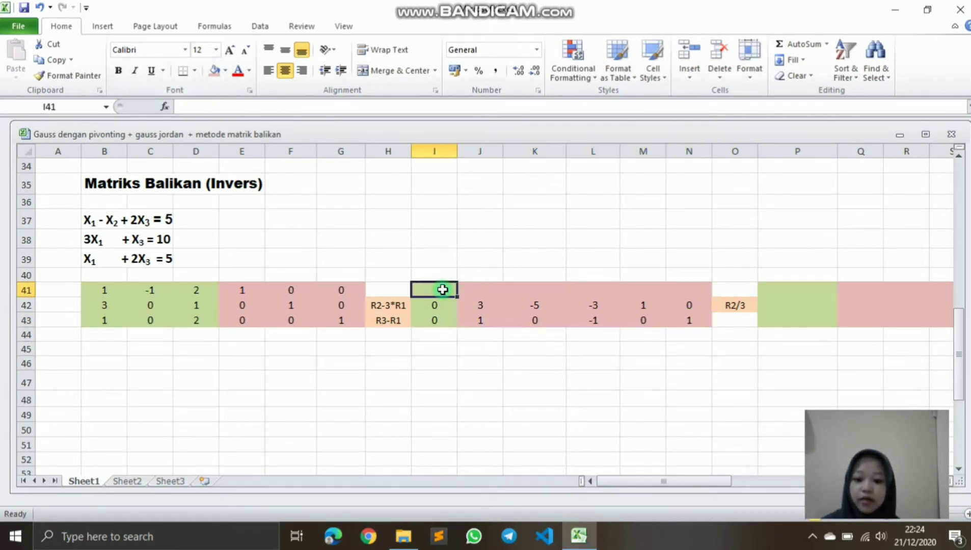
type("=")
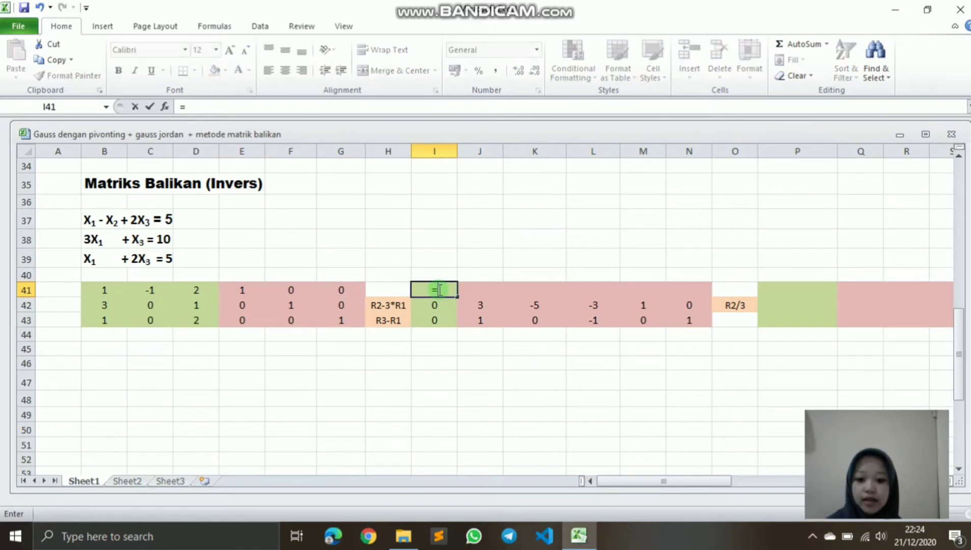
left_click(107, 289)
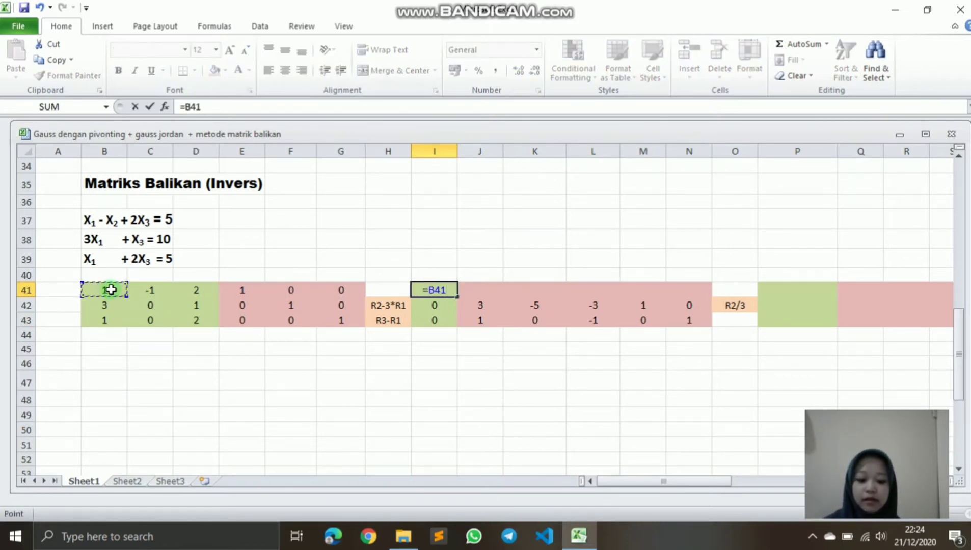
key("Return")
left_click(433, 288)
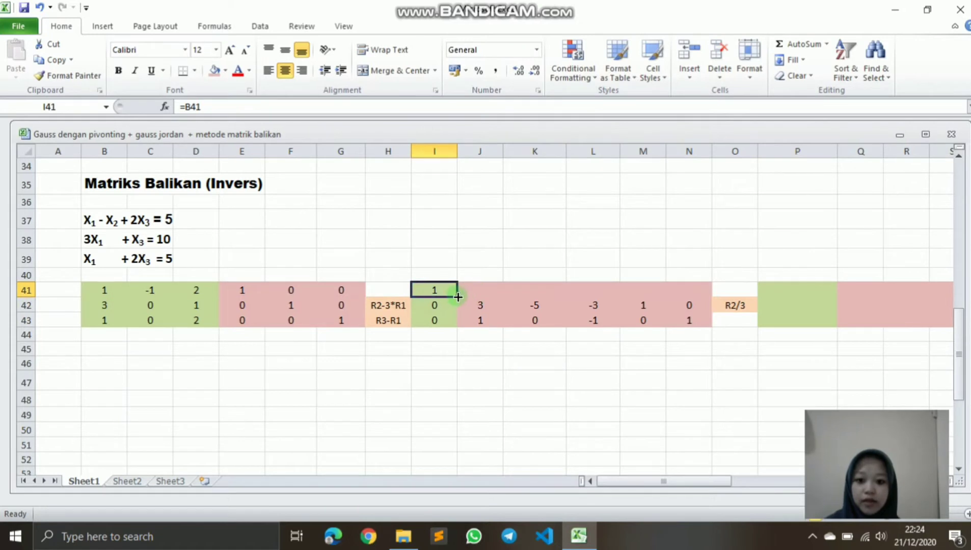
left_click_drag(458, 297, 701, 297)
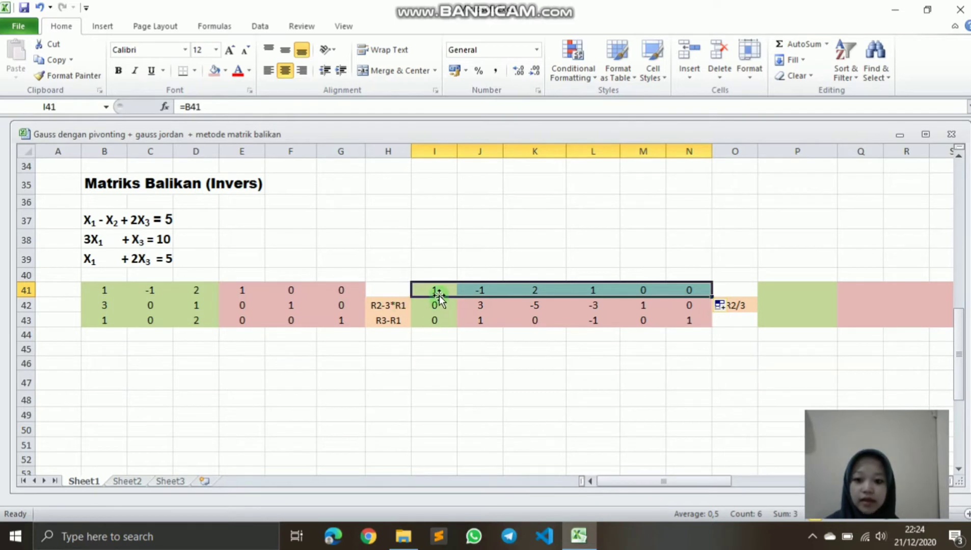
Step: Restore the light red fill colour on cells J41:N41
left_click_drag(435, 289, 434, 320)
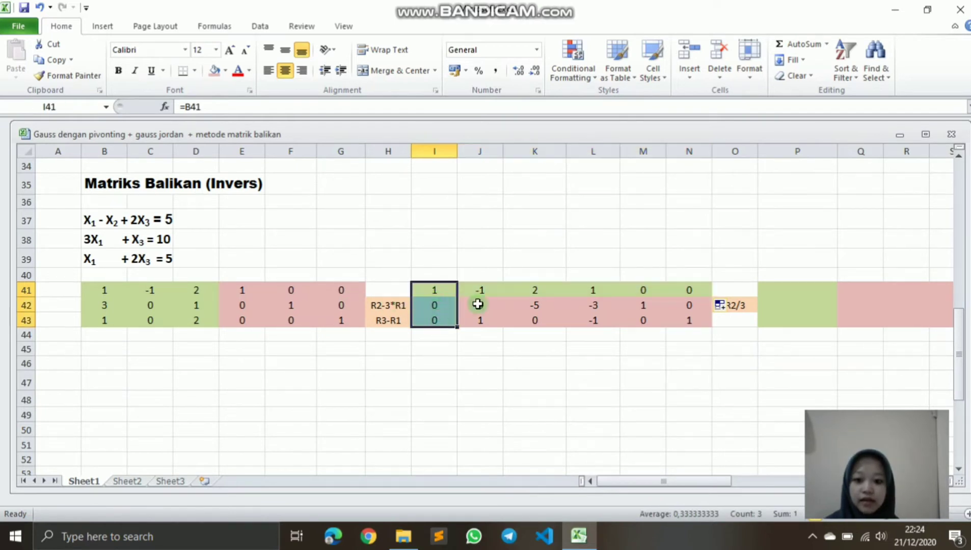
left_click_drag(484, 289, 683, 289)
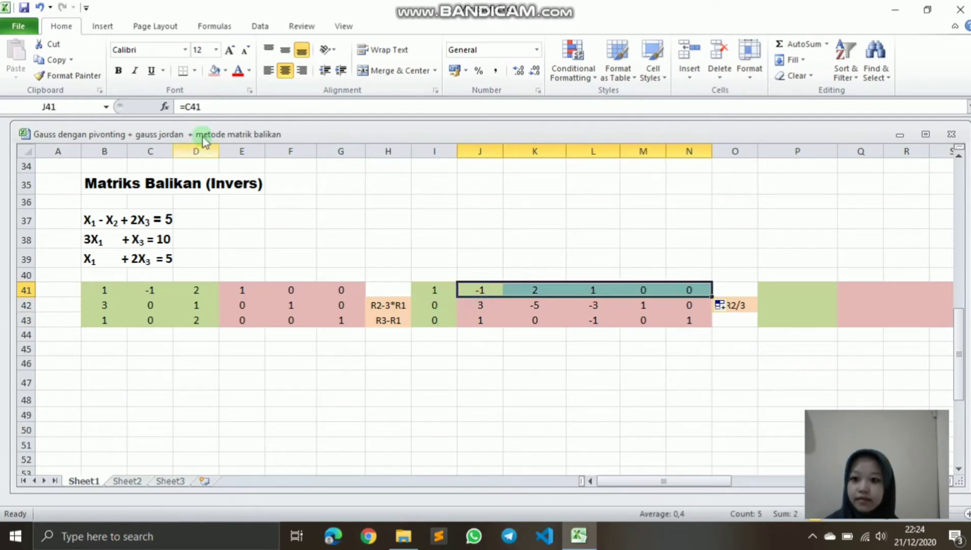
left_click(214, 70)
left_click_drag(443, 289, 441, 320)
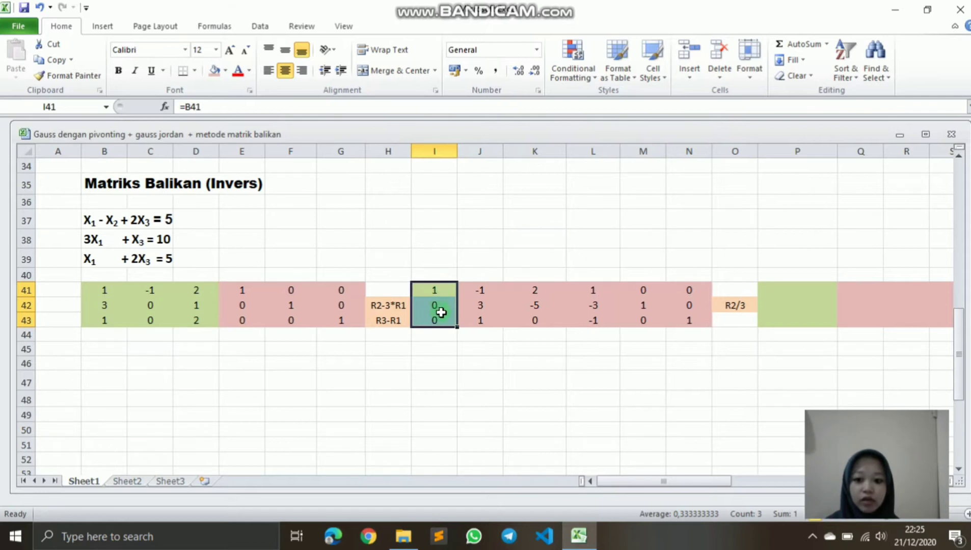
left_click_drag(247, 288, 251, 329)
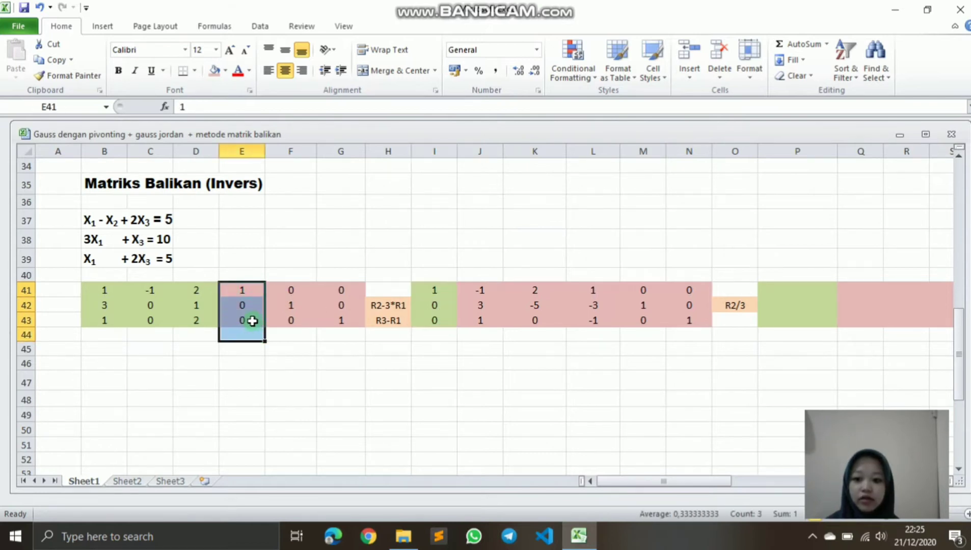
left_click(252, 321)
Step: Enter the row operation R2/3 in cell P42 as the formula =I42/3
left_click_drag(665, 481, 705, 483)
left_click(597, 305)
left_click(570, 306)
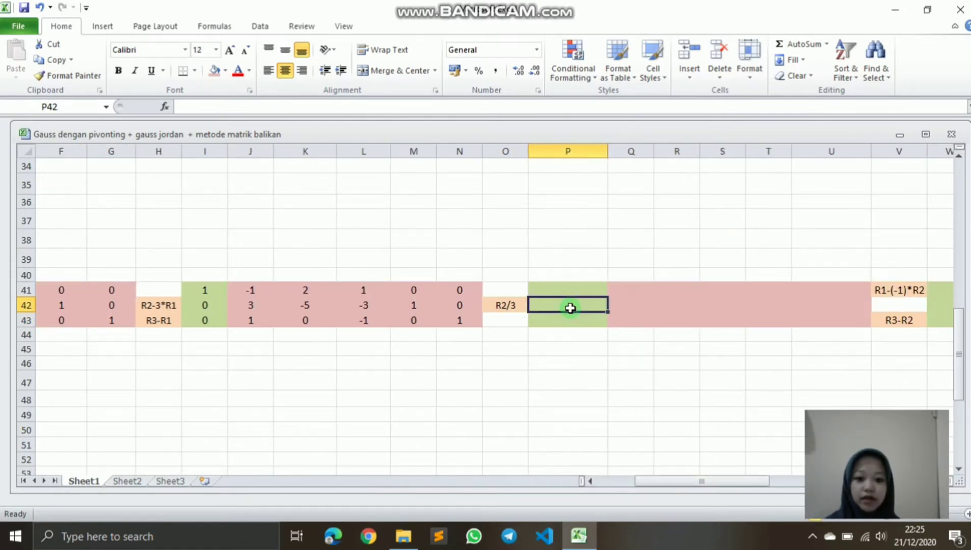
type("=")
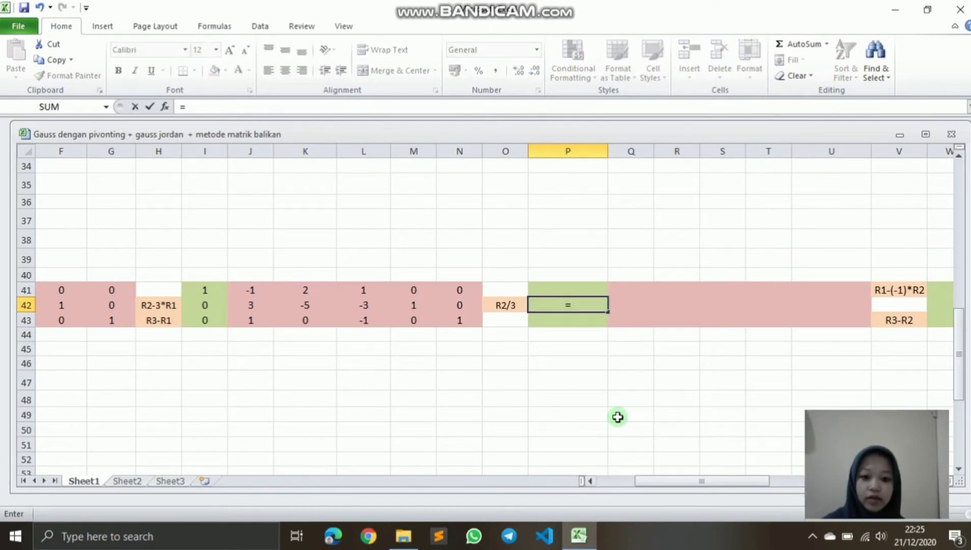
left_click(210, 305)
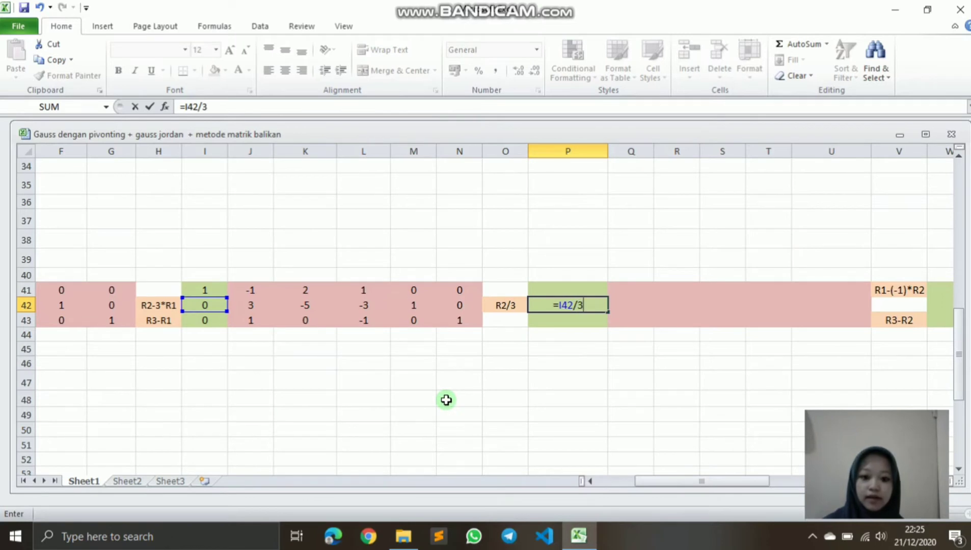
type("/3")
key("Return")
Step: Fill the P42 formula across to U42 and restore the light red fill colour on Q42:U42
left_click(561, 308)
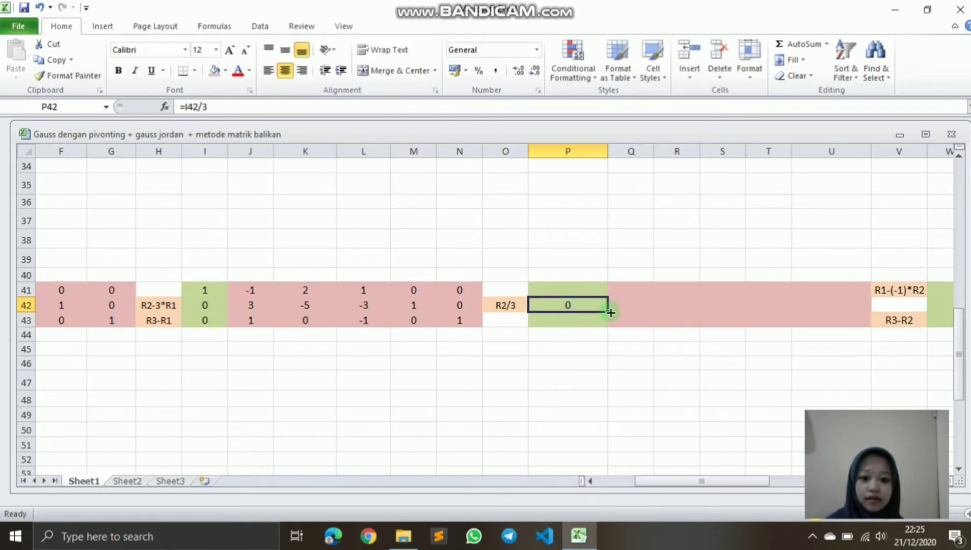
left_click_drag(611, 312, 878, 303)
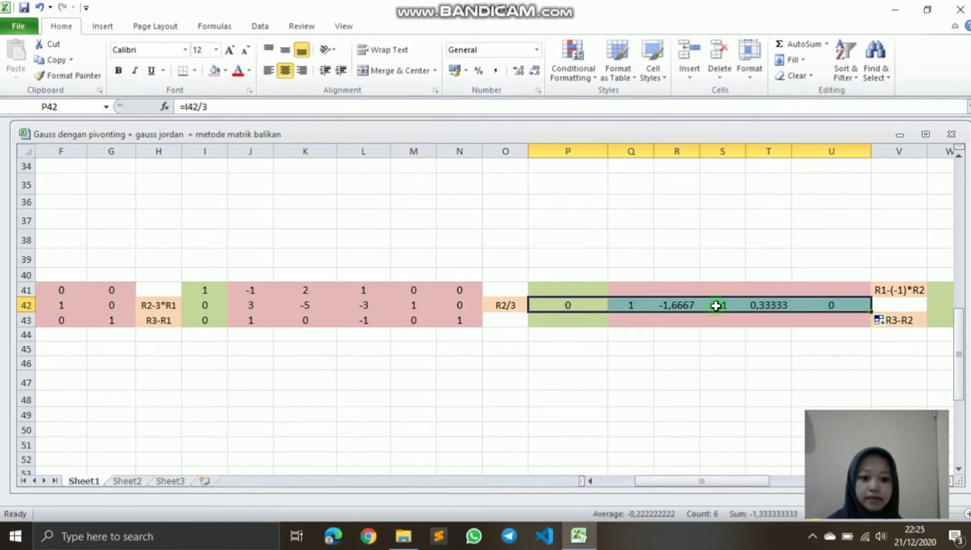
left_click_drag(634, 305, 852, 310)
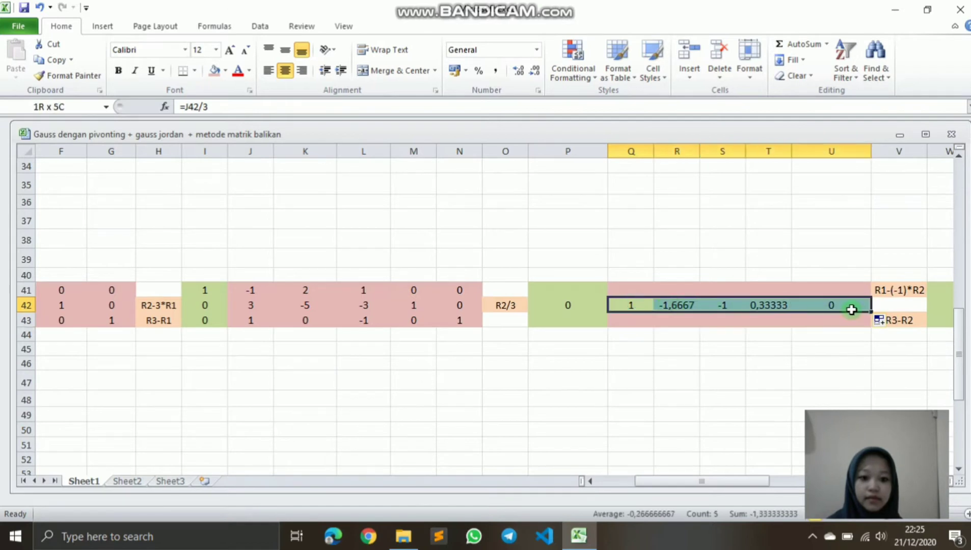
left_click(214, 70)
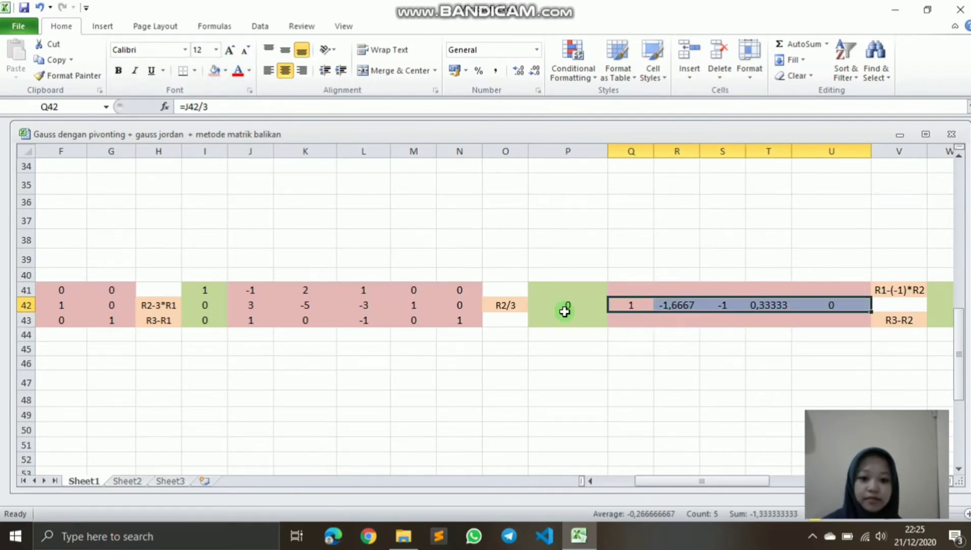
Step: Carry the first row over by entering =I41 in cell P41 and filling it across to U41
left_click(571, 293)
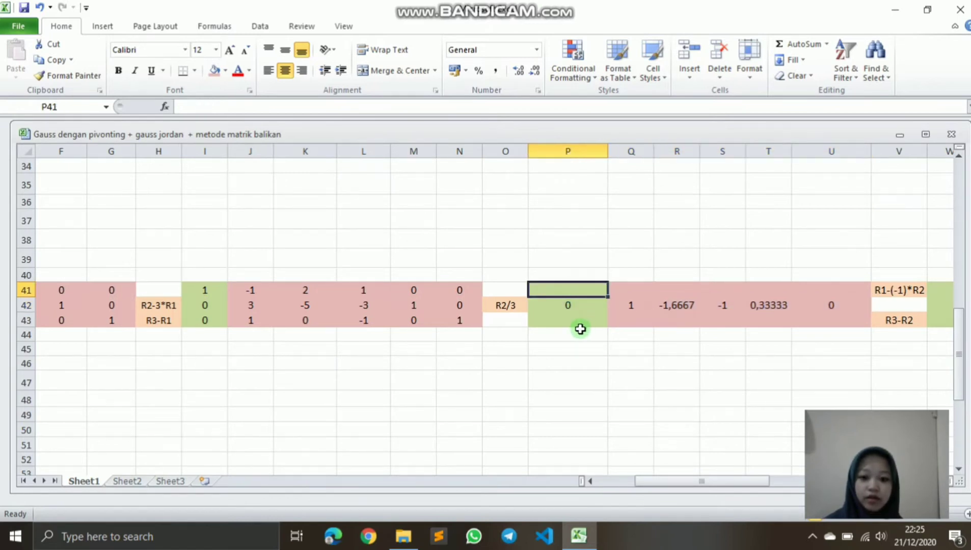
type("=")
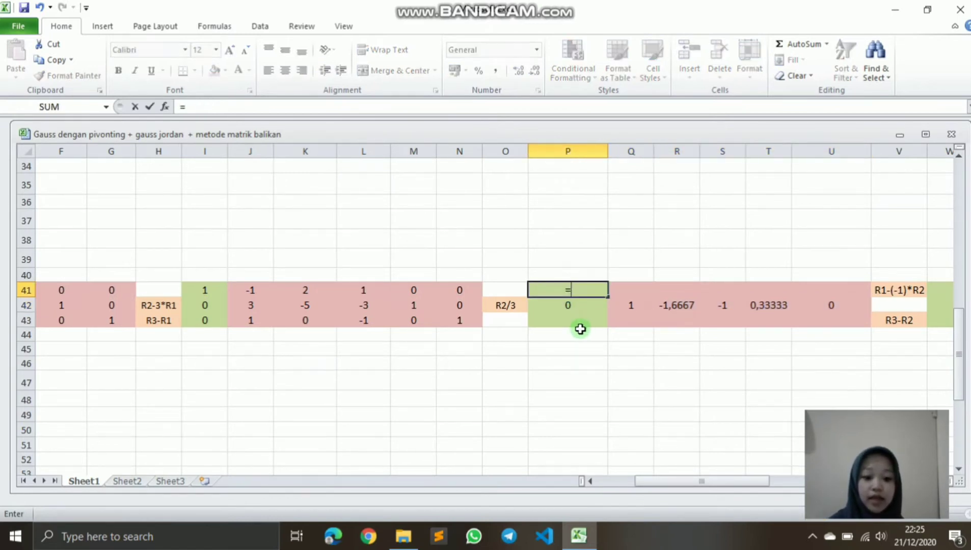
left_click(214, 287)
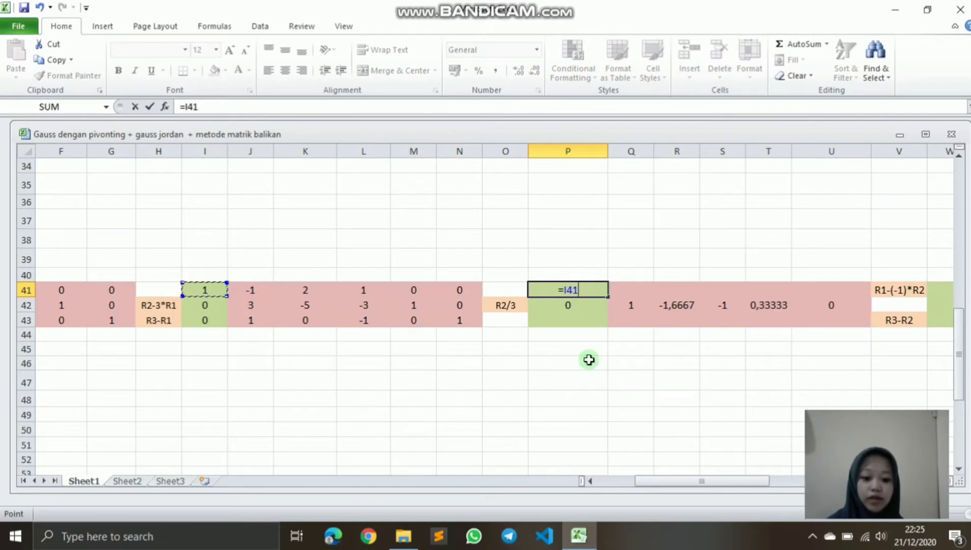
key("Return")
left_click(568, 285)
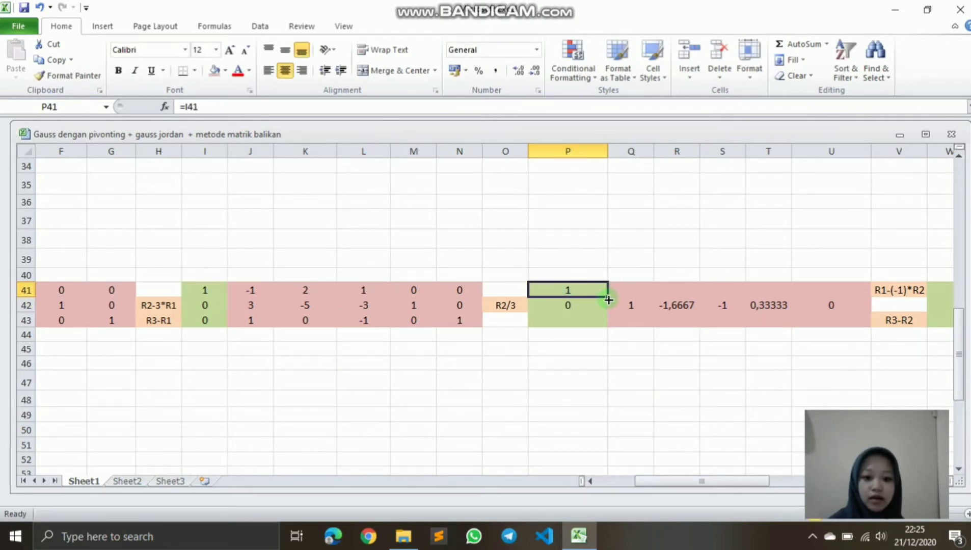
left_click_drag(609, 300, 841, 296)
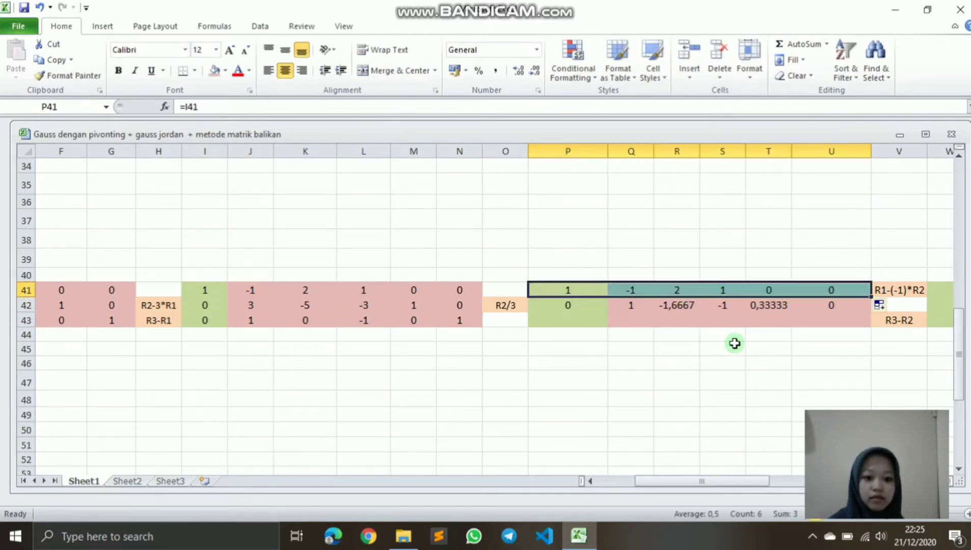
Step: Carry the third row over by entering =I43 in cell P43 and filling it across to U43
left_click(571, 320)
type("=")
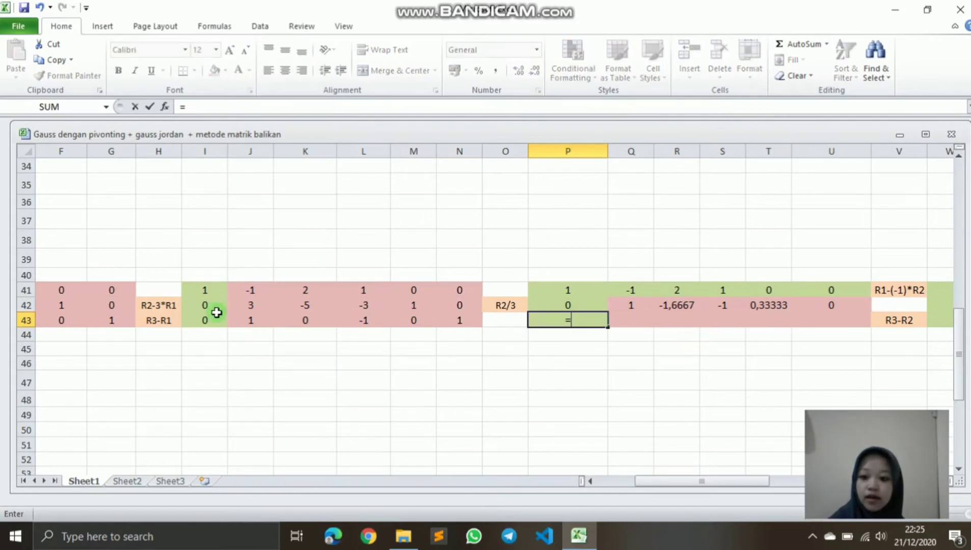
left_click(206, 318)
key("Return")
left_click(573, 320)
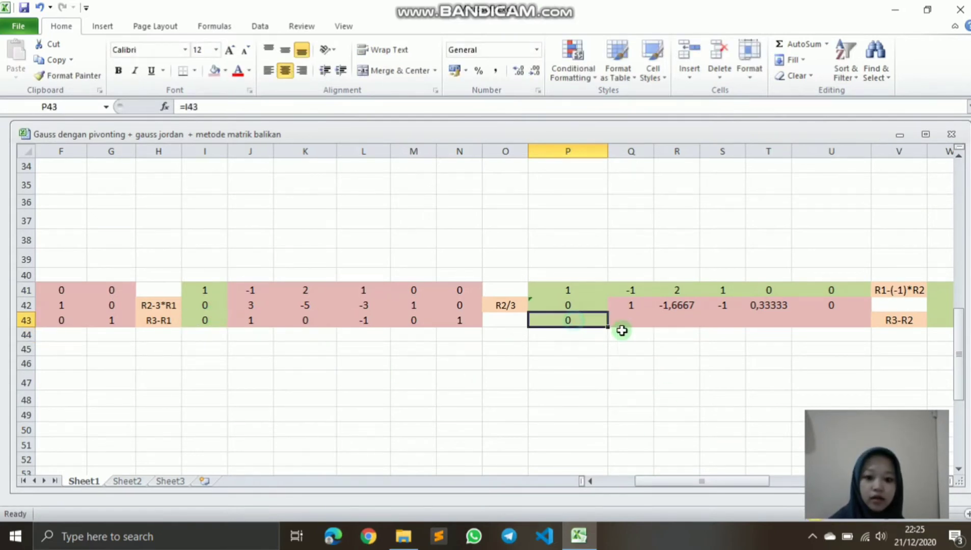
left_click_drag(608, 328, 678, 290)
left_click(836, 335)
Step: Restore the light red fill colour on cells Q41:U43
left_click(631, 289)
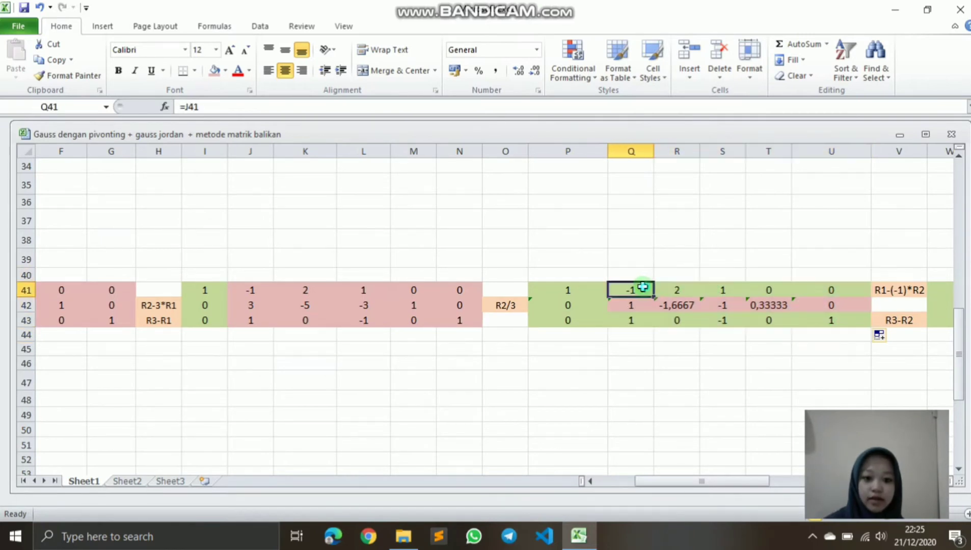
left_click_drag(839, 326, 648, 288)
left_click(214, 71)
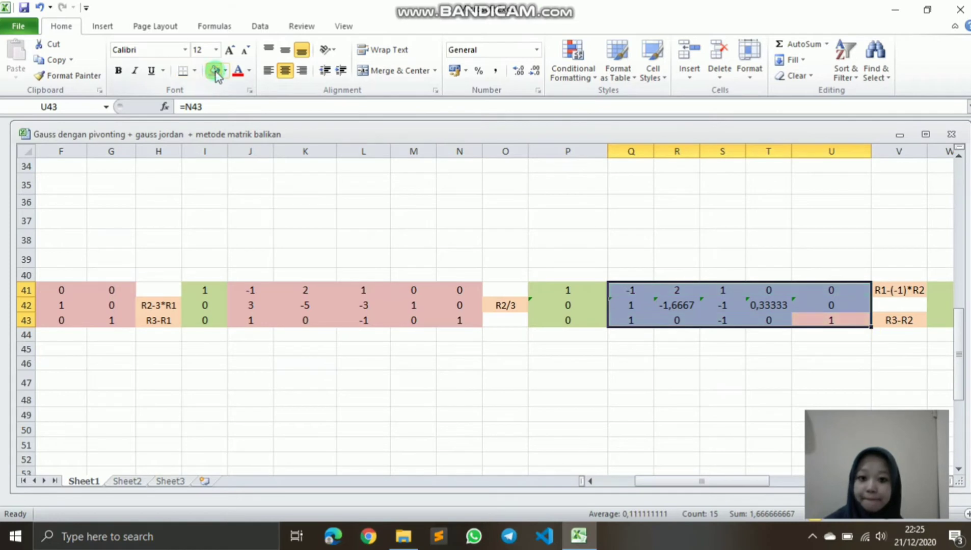
left_click(479, 292)
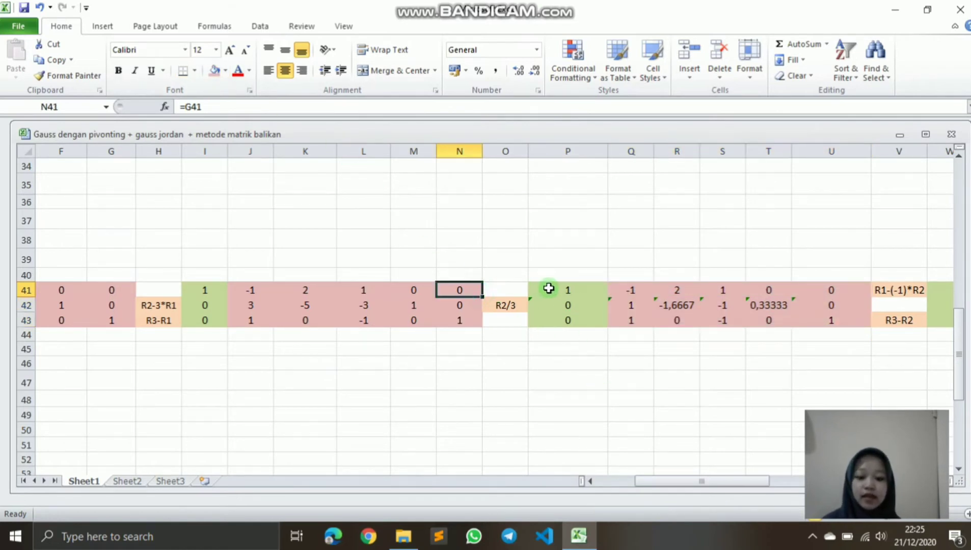
left_click_drag(548, 288, 567, 321)
left_click(692, 483)
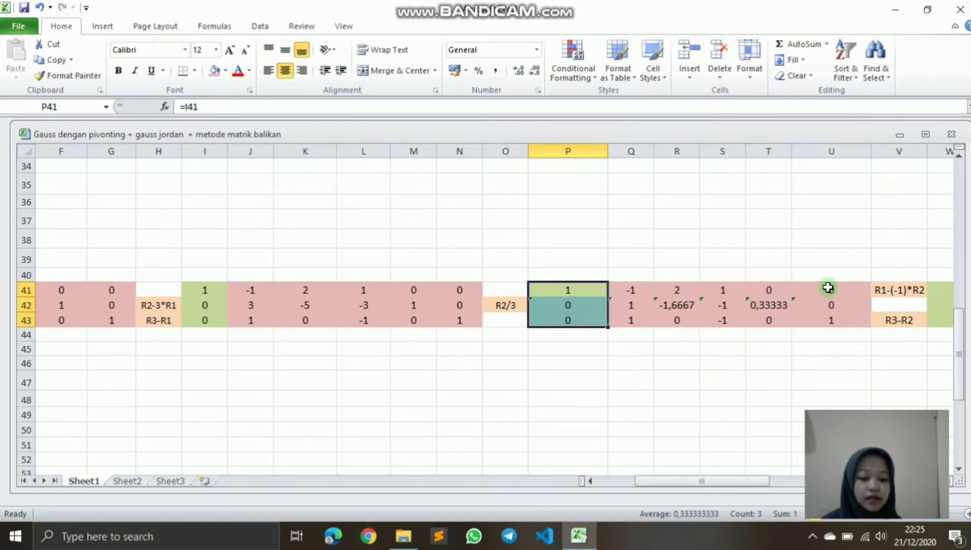
left_click_drag(828, 288, 835, 317)
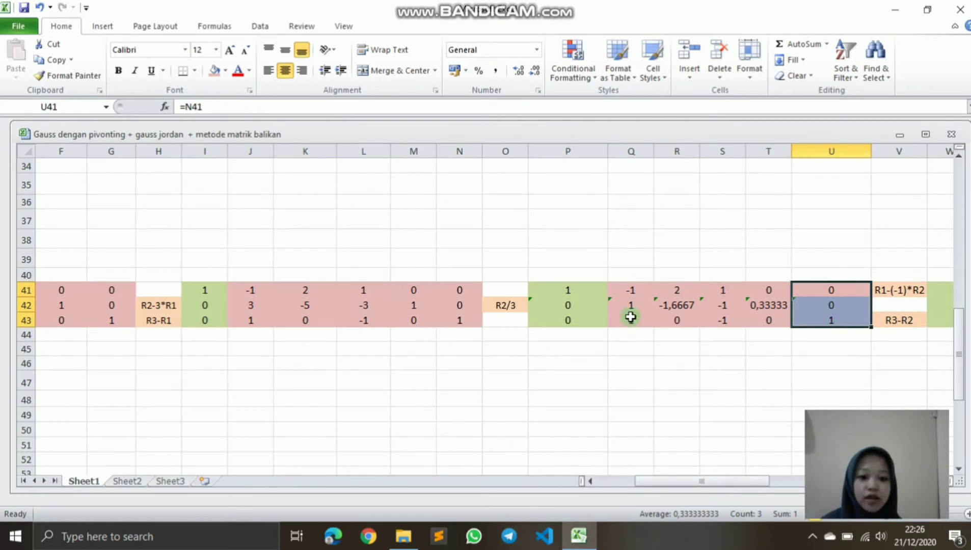
left_click_drag(631, 285, 632, 318)
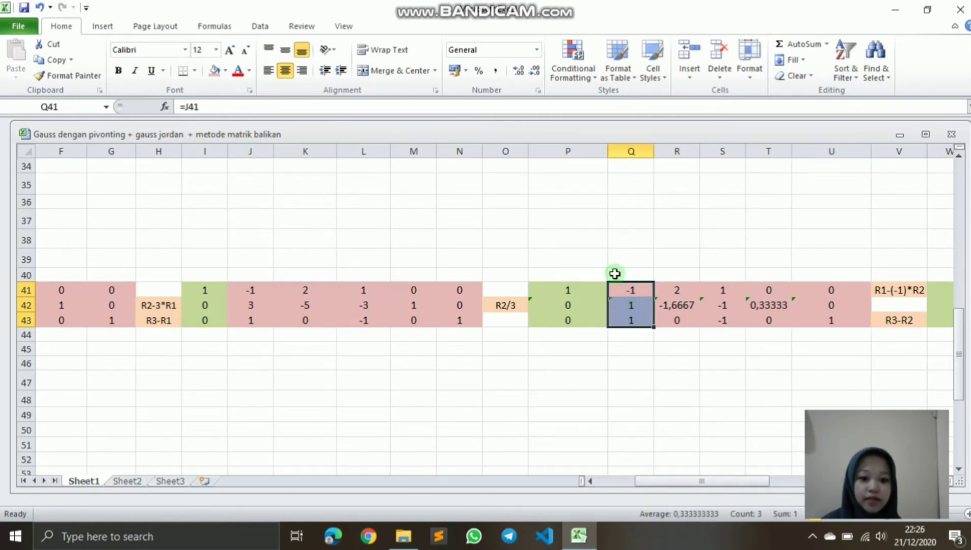
Step: Enter the row operation R1-(-1)*R2 in cell W41 as the formula =P41-($Q$41)*P42
left_click_drag(712, 482, 755, 481)
left_click(669, 290)
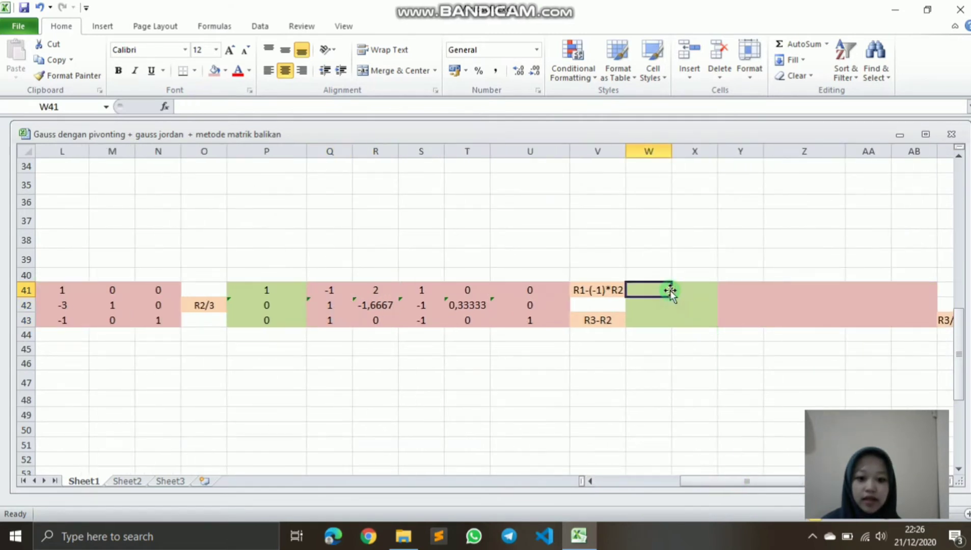
type("=")
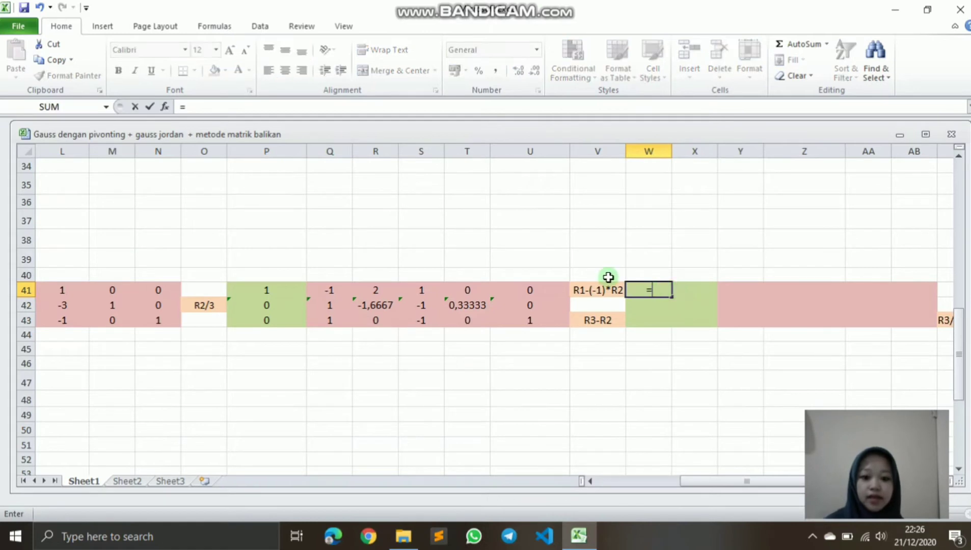
left_click(274, 287)
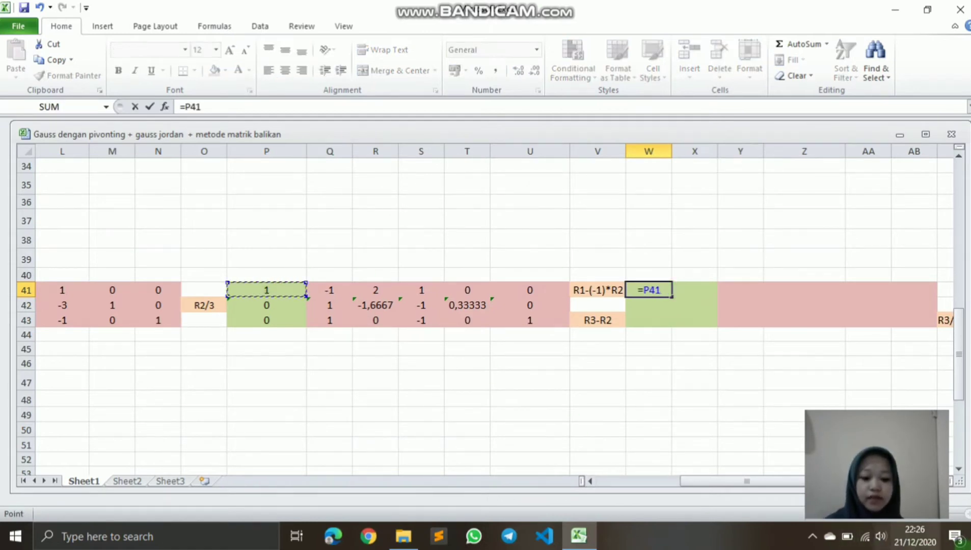
type("-(")
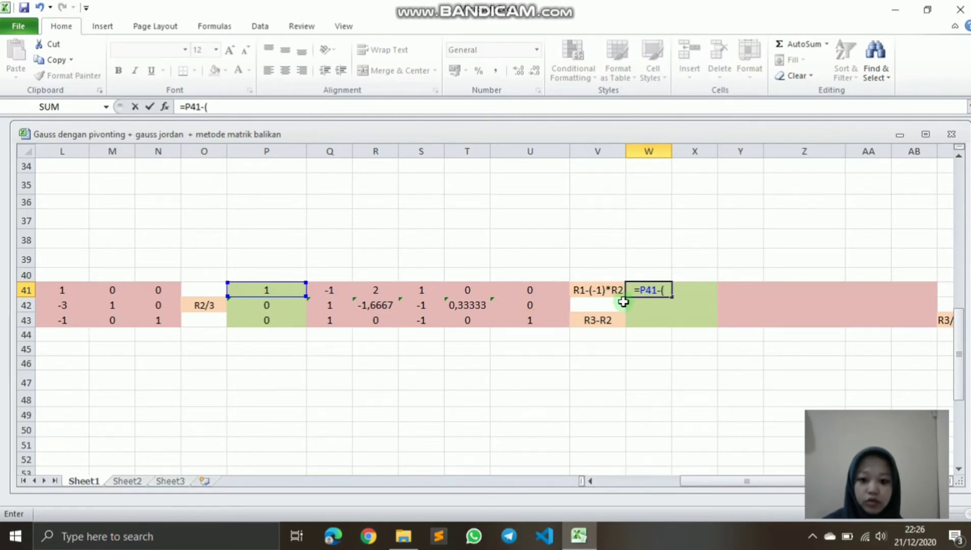
left_click(328, 290)
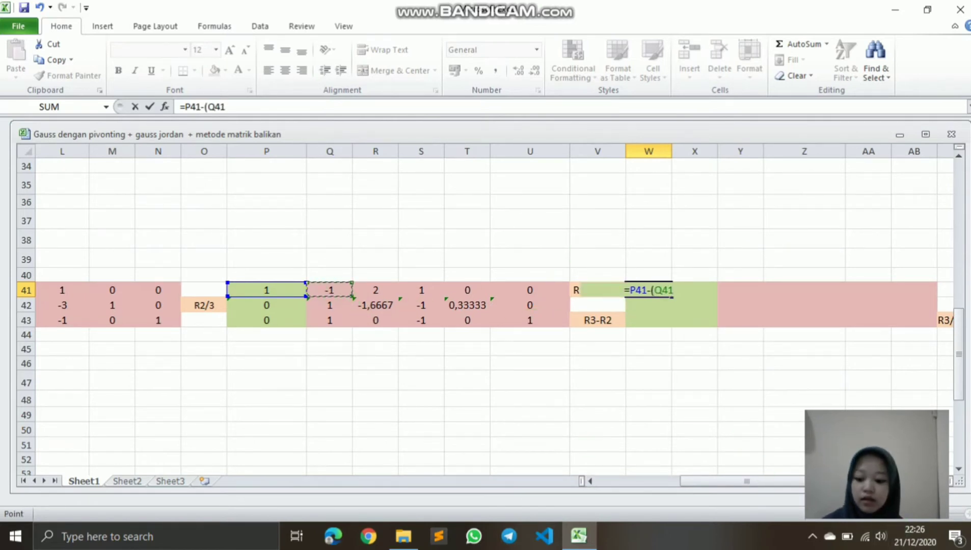
key("F4")
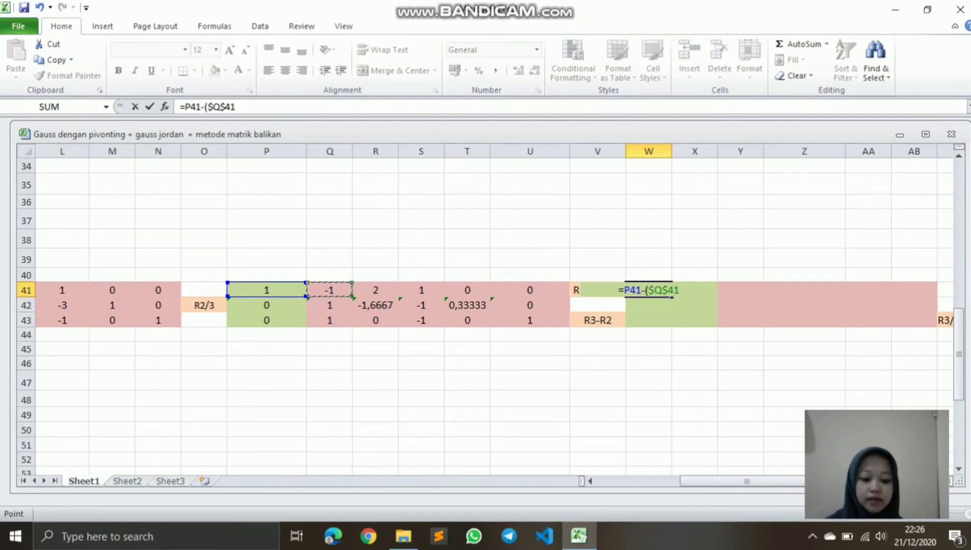
type(")")
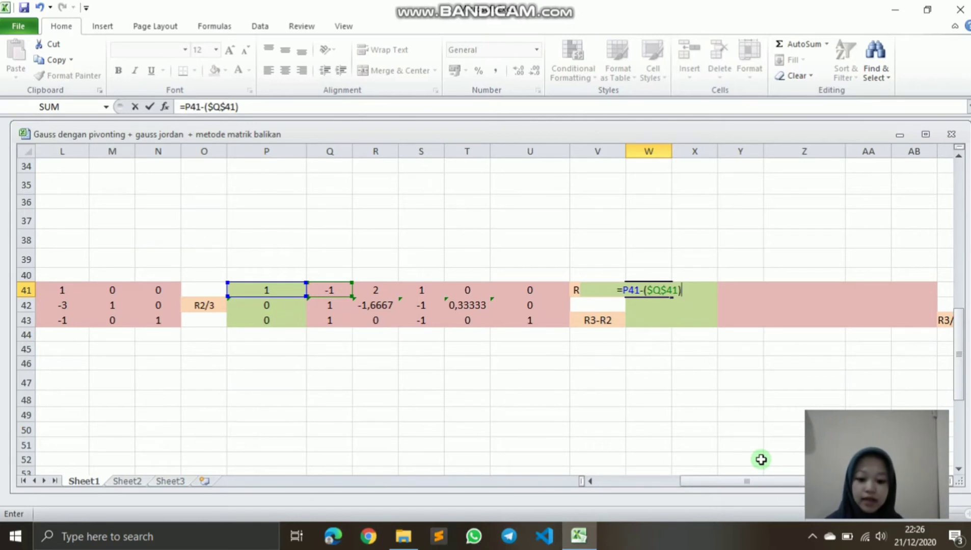
type("*")
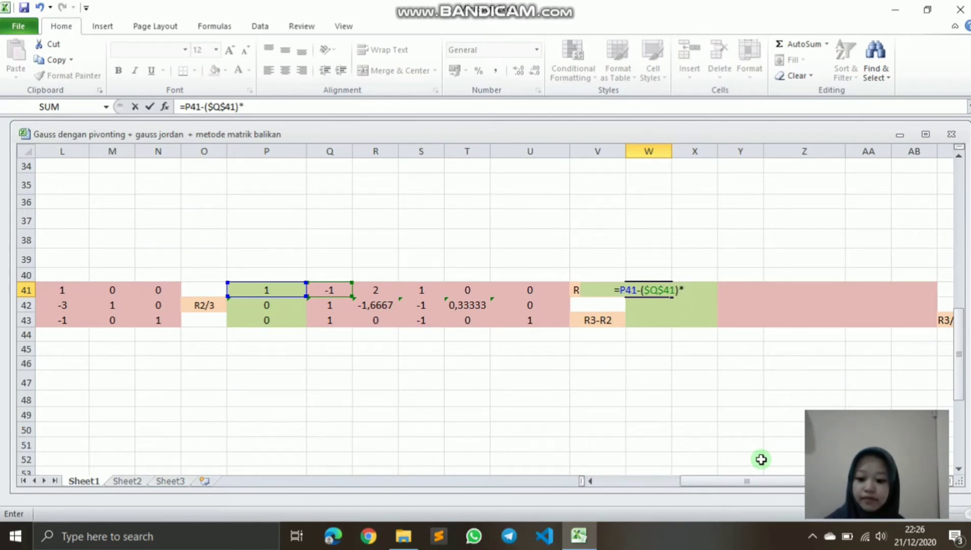
type("r")
key("BackSpace")
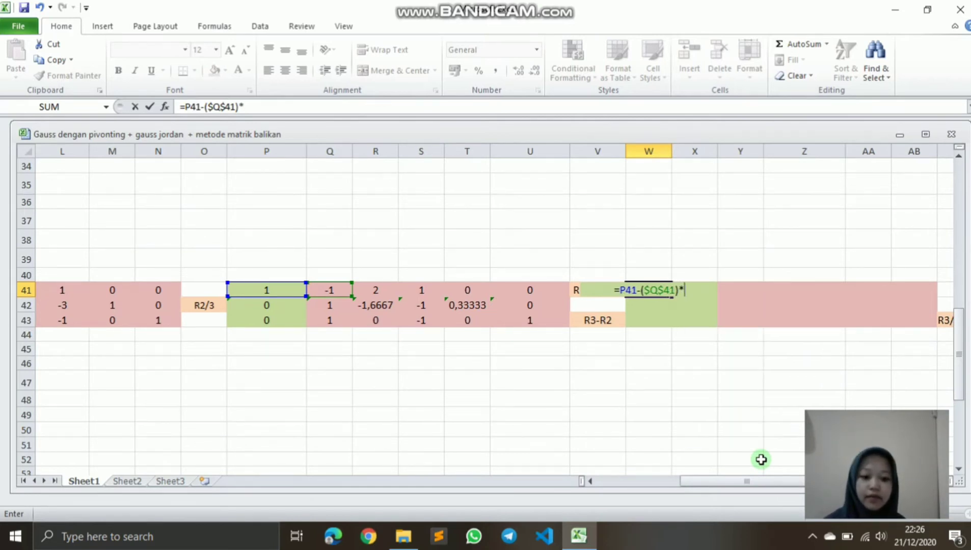
left_click(263, 310)
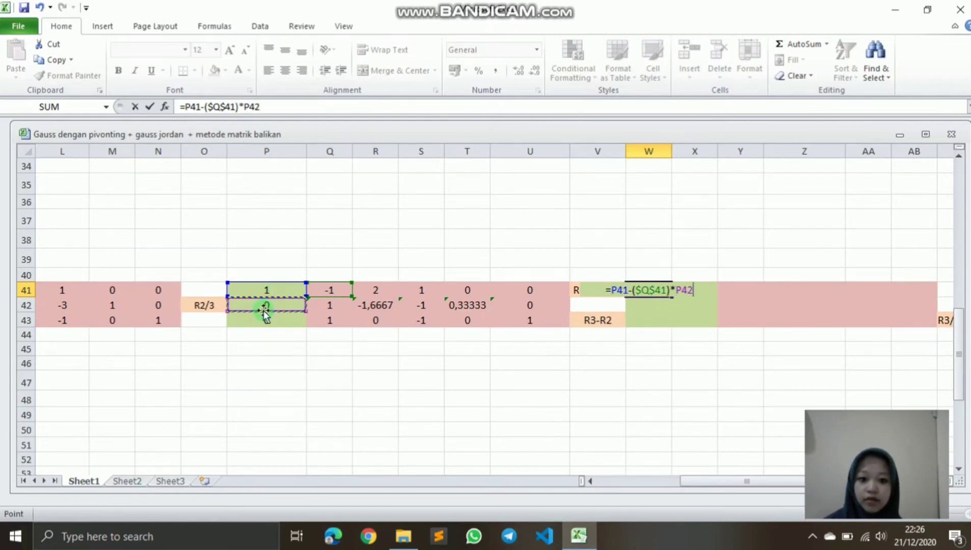
key("Return")
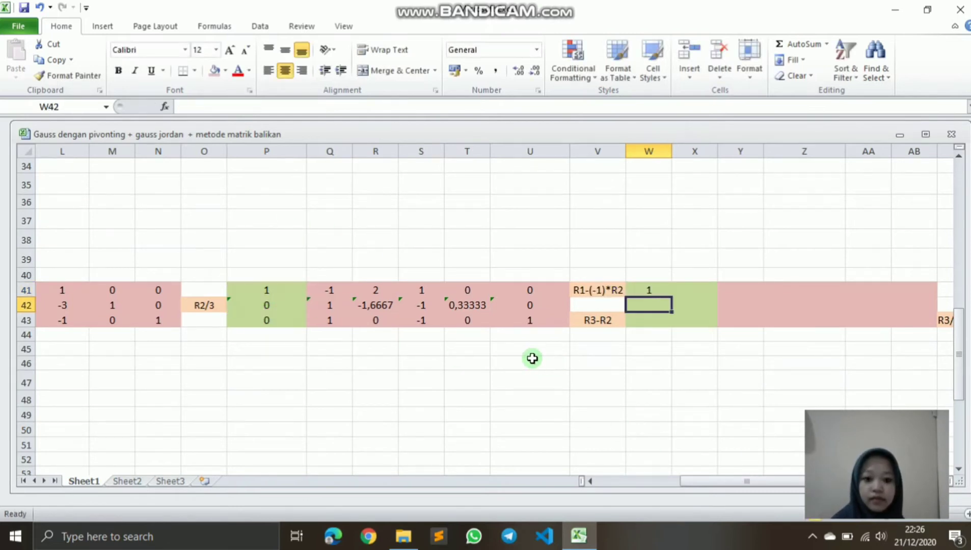
Step: Fill the W41 formula across the first row to AB41
left_click(649, 287)
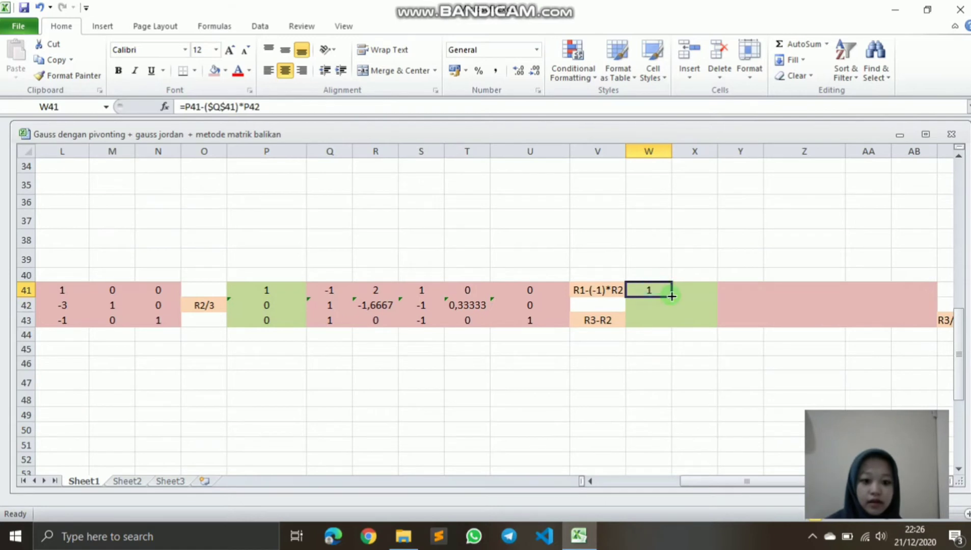
left_click_drag(672, 297, 914, 298)
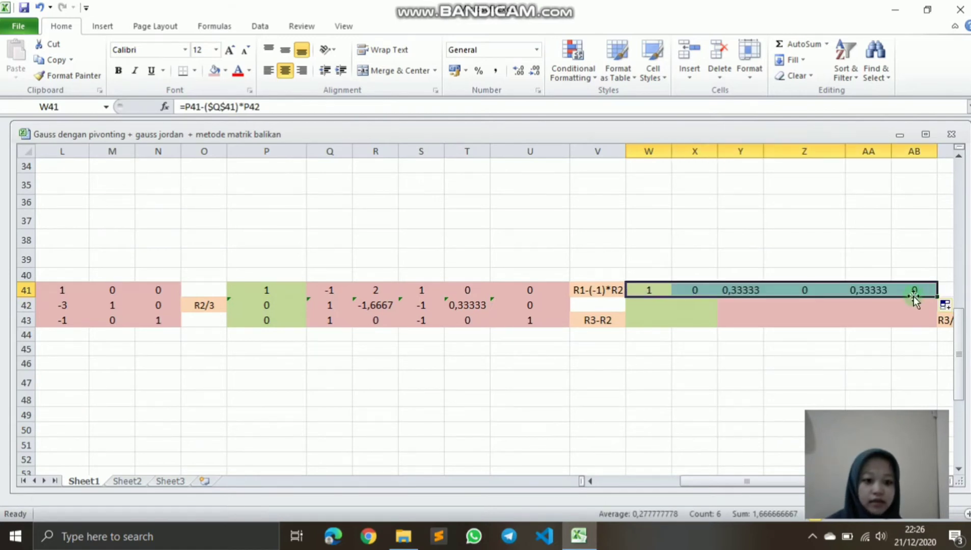
left_click(797, 320)
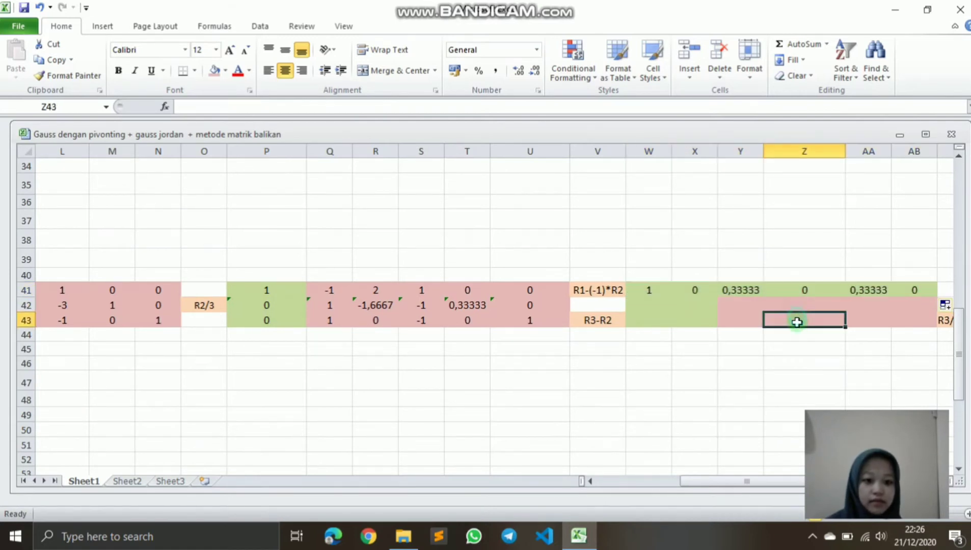
Step: Enter the row operation R3-R2 in cell W43 as =P43-P42 and fill it across to AB43
left_click(643, 309)
left_click(642, 324)
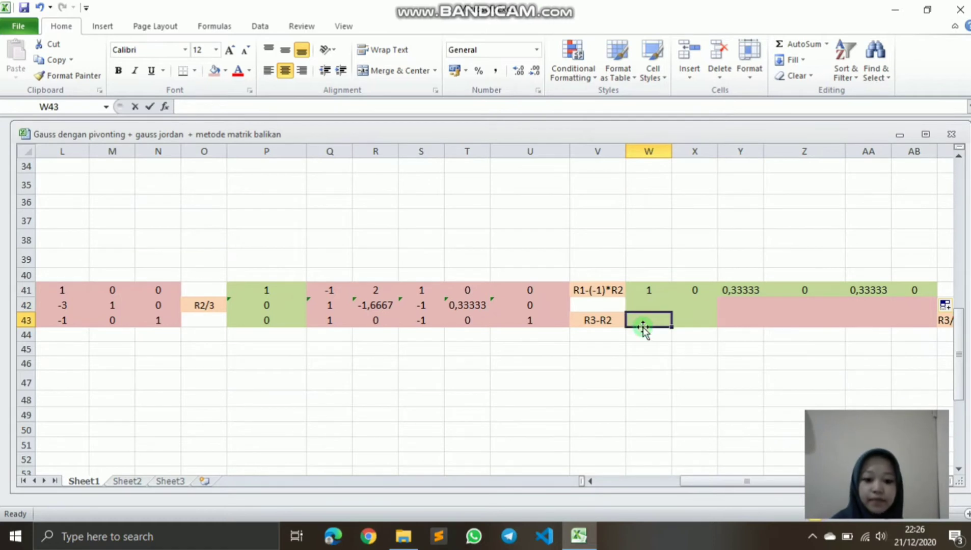
type("=")
left_click(278, 320)
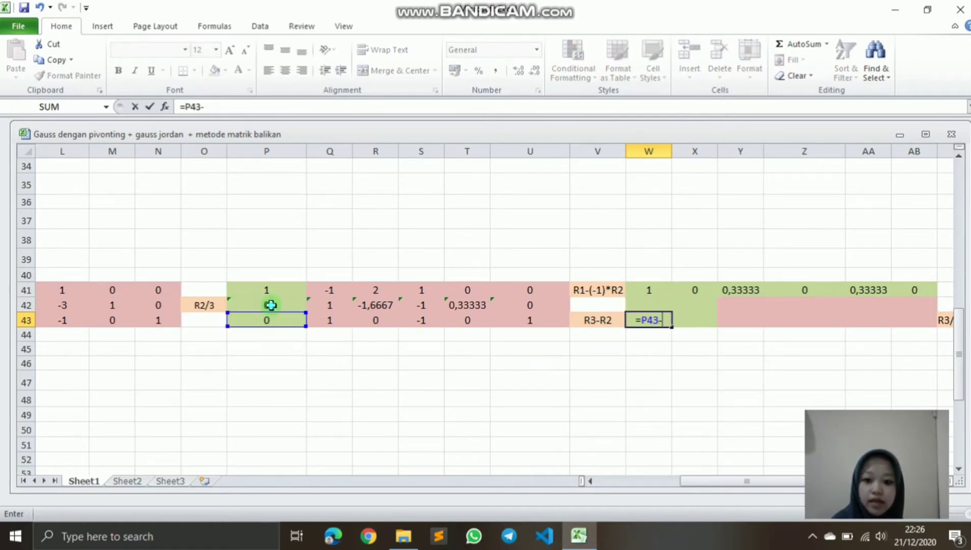
left_click(271, 305)
key("Return")
left_click(661, 324)
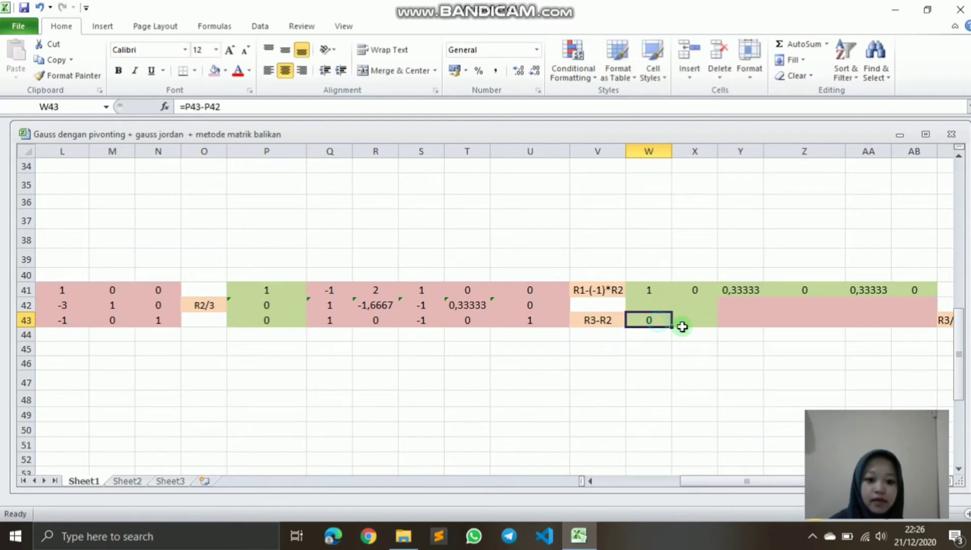
left_click_drag(671, 330, 871, 331)
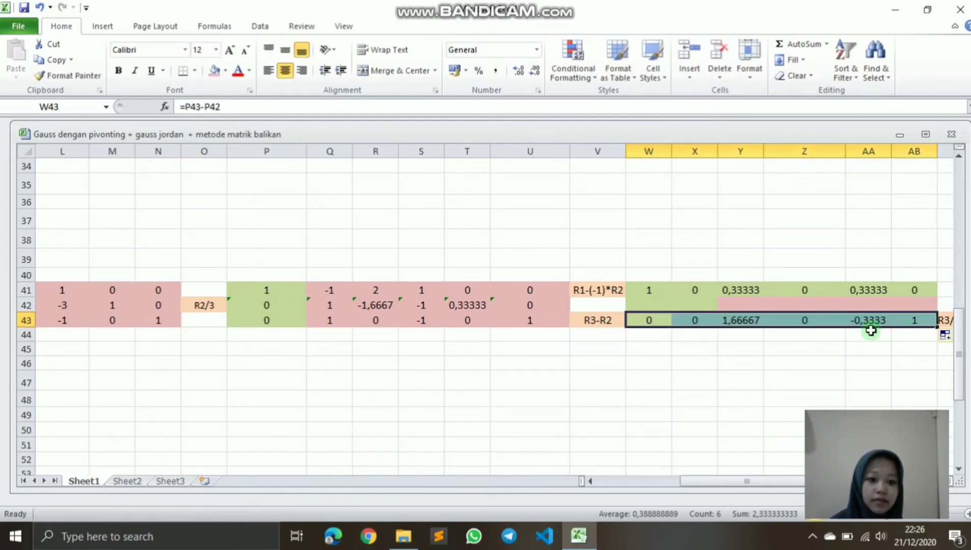
Step: Carry the second row over by entering =P42 in cell W42 and filling it across to AB42
left_click(650, 305)
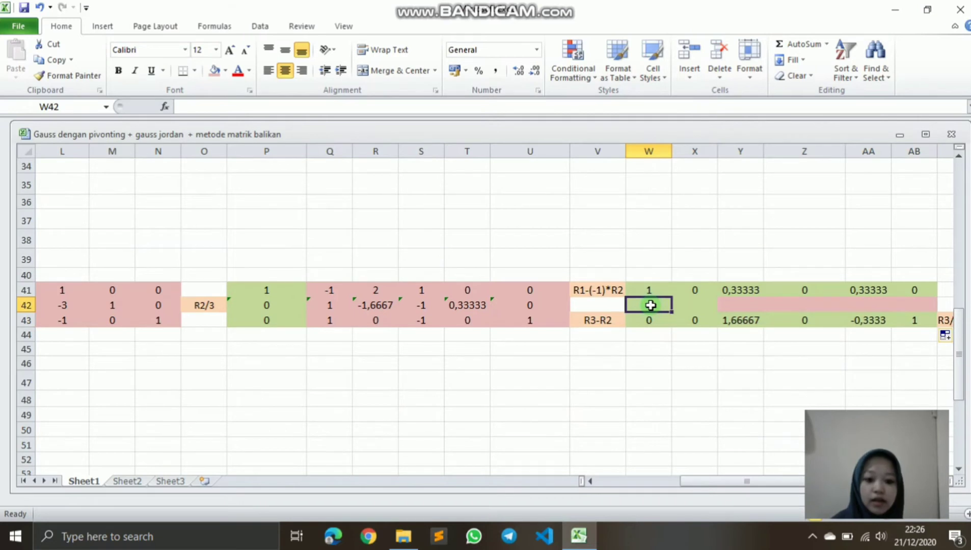
type("=")
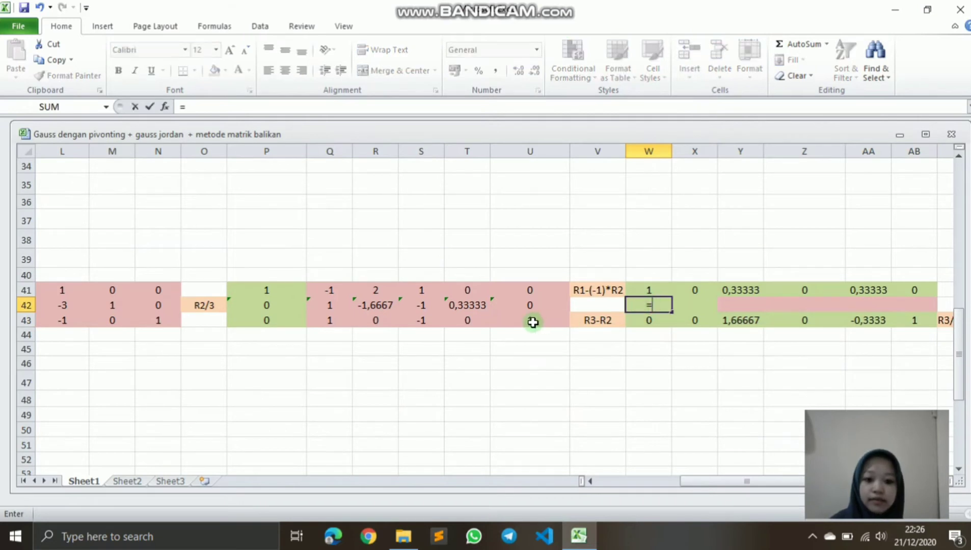
left_click(283, 306)
key("Return")
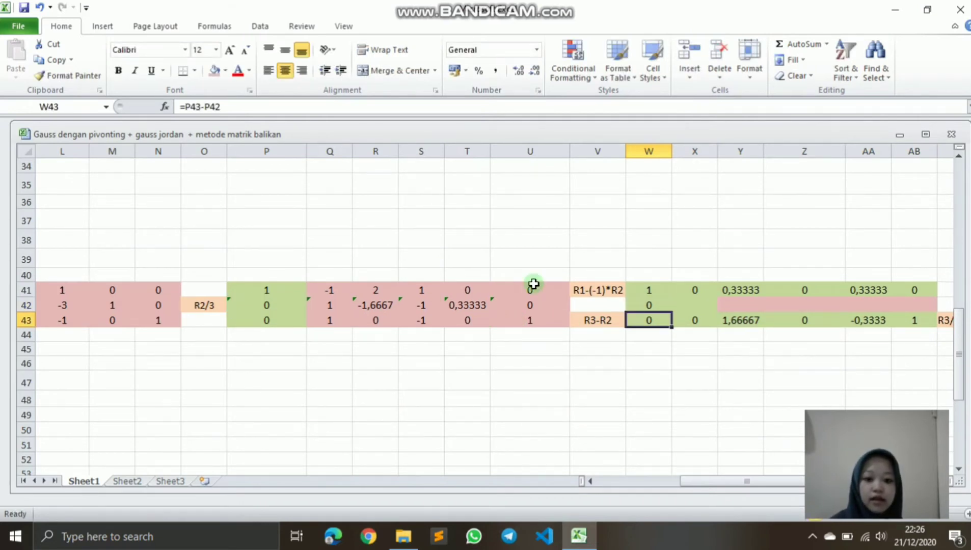
left_click(657, 305)
left_click_drag(674, 313, 917, 308)
left_click(767, 332)
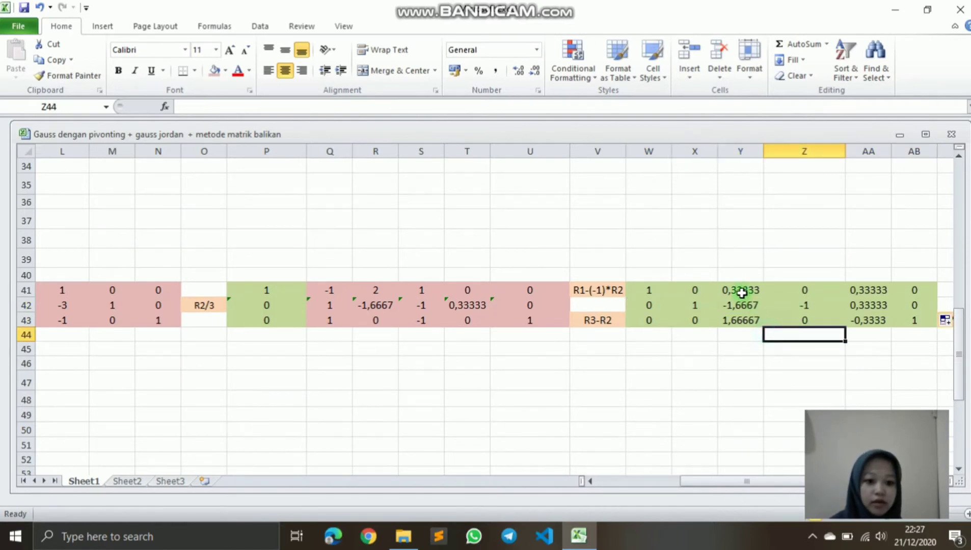
Step: Restore the light red fill colour on cells Y41:AB43
left_click_drag(741, 288, 915, 321)
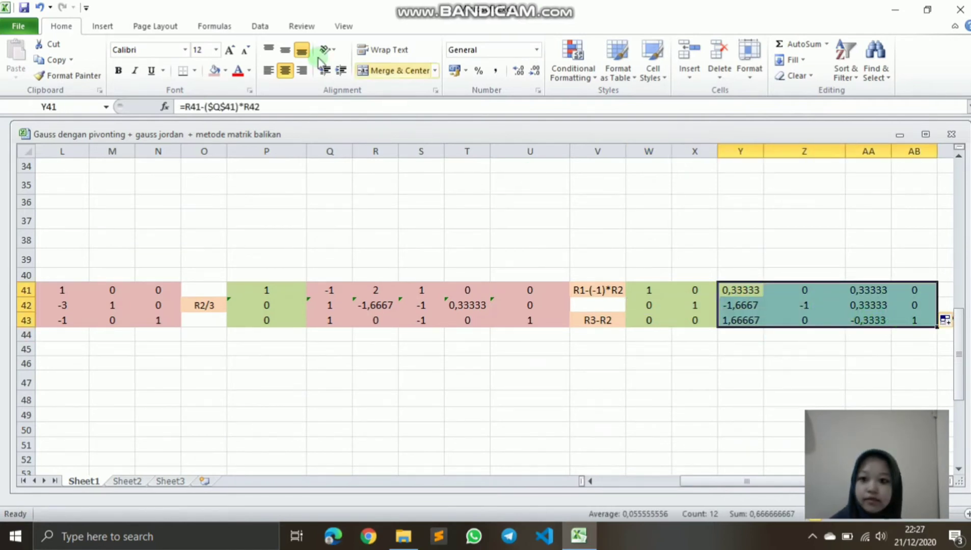
left_click(214, 70)
left_click(711, 336)
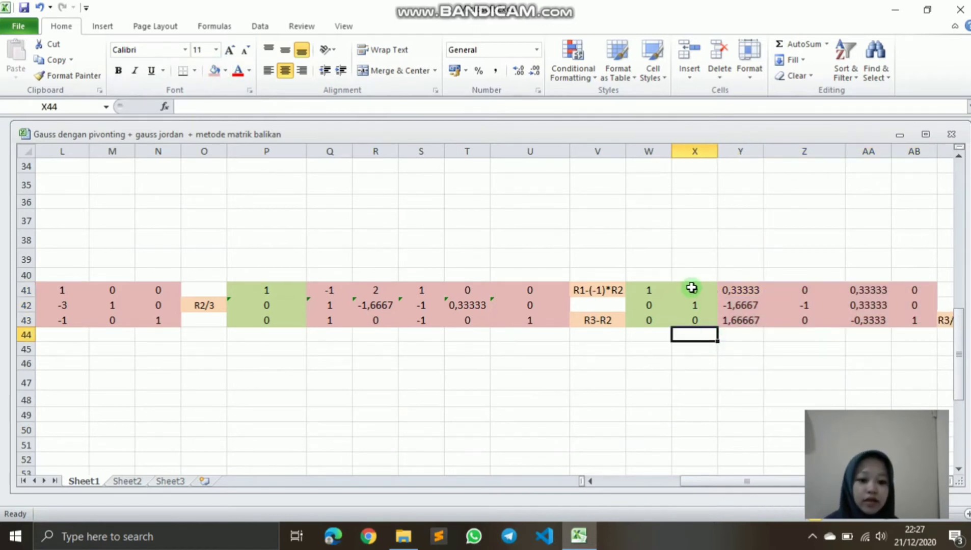
left_click_drag(694, 288, 703, 320)
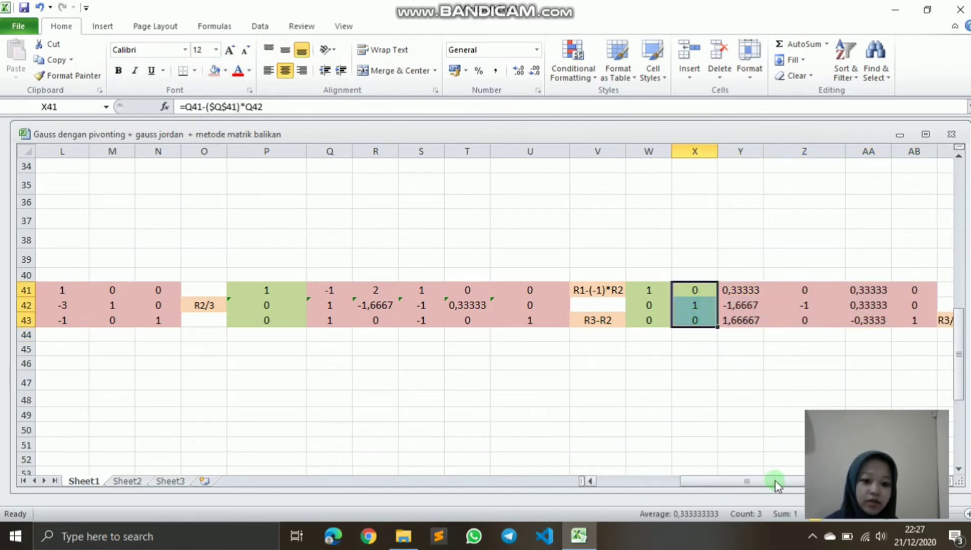
left_click_drag(764, 487, 673, 492)
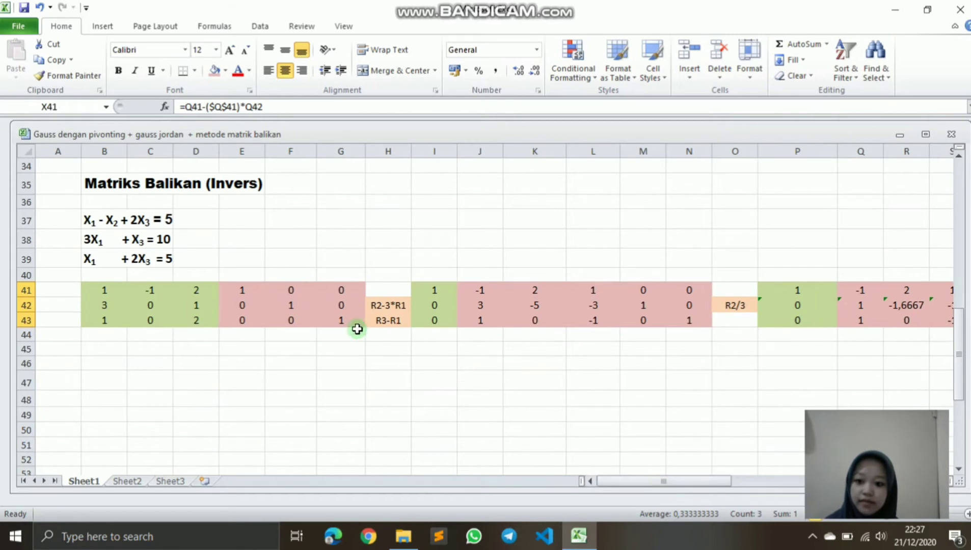
left_click_drag(297, 292, 304, 321)
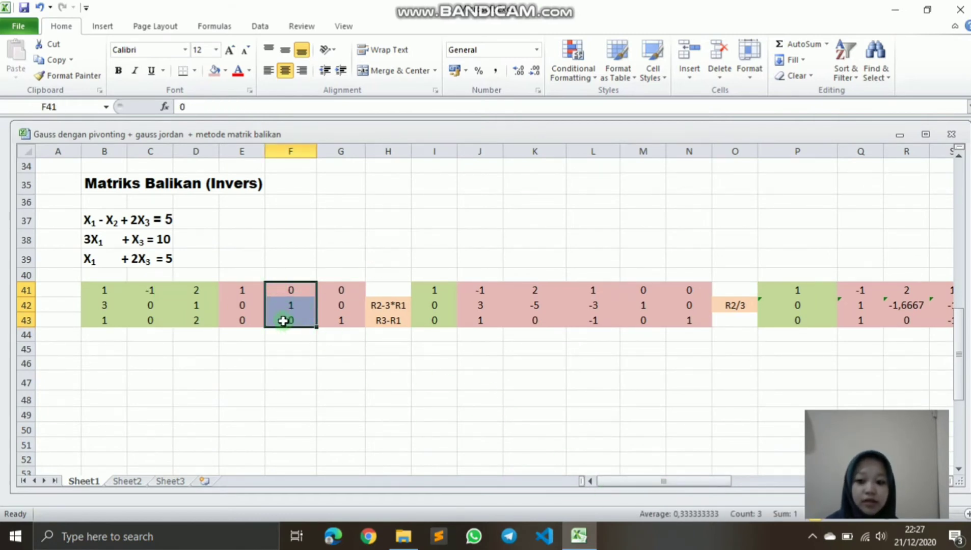
Step: Examine the identity columns E41:E43 and F41:F43 against the reduced matrix columns I41:I43 and X41:X43
left_click_drag(231, 287, 245, 317)
left_click_drag(432, 290, 442, 317)
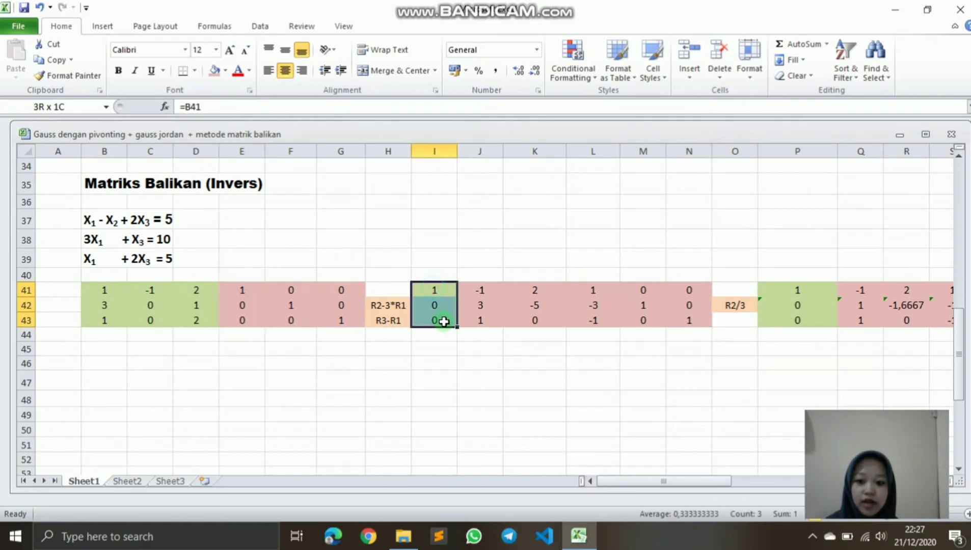
left_click_drag(275, 291, 289, 313)
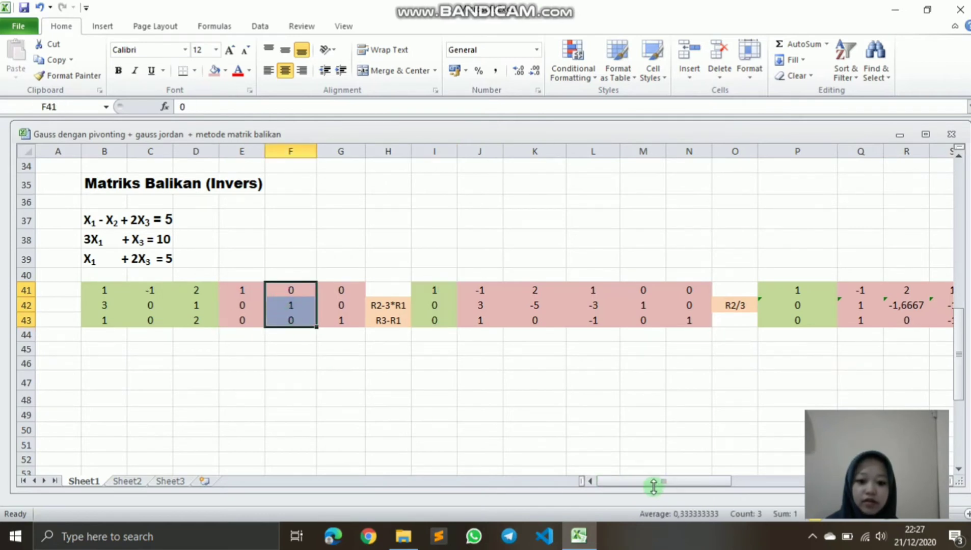
left_click_drag(653, 485, 800, 474)
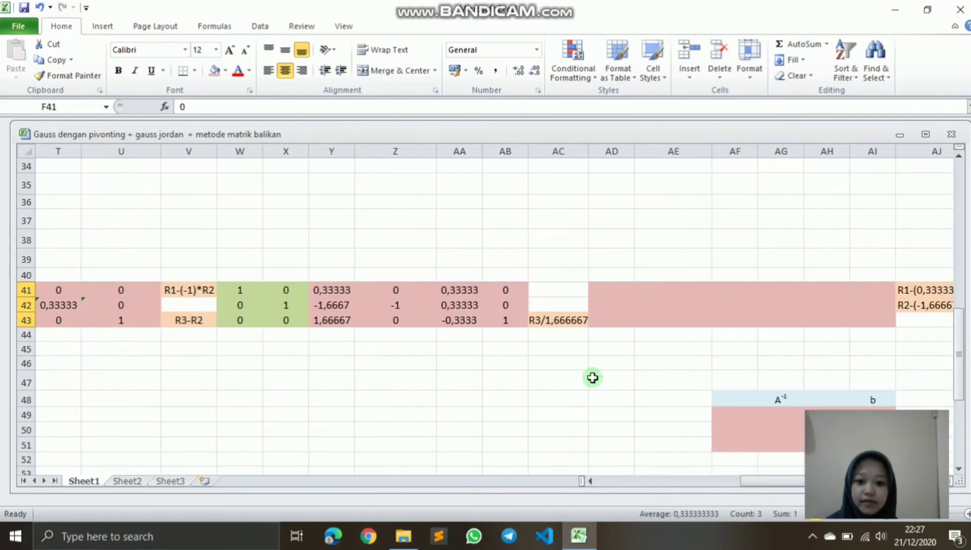
left_click_drag(288, 289, 286, 320)
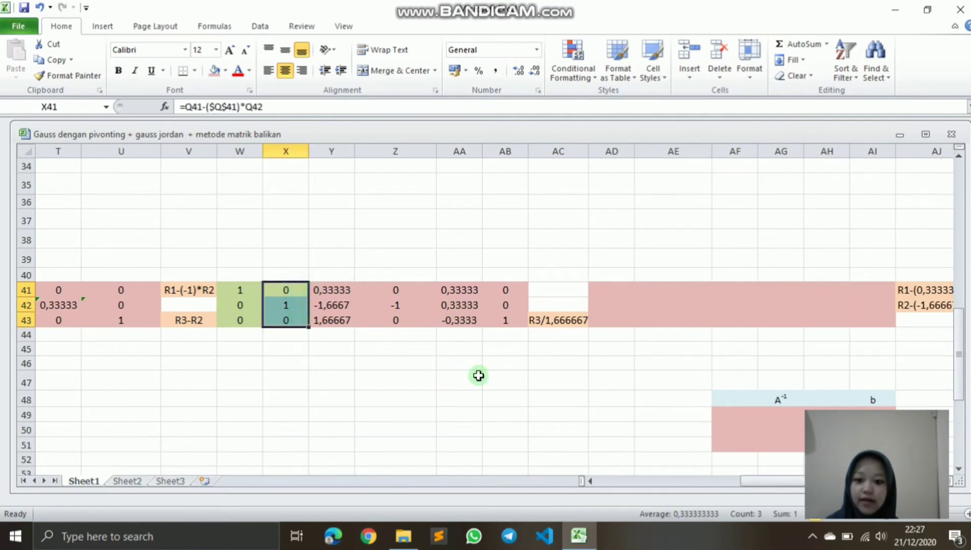
Step: Enter the row operation R3/1,666667 in cell AD43 as =W43/$Y$43 and fill it across to AI43
left_click_drag(740, 485, 755, 484)
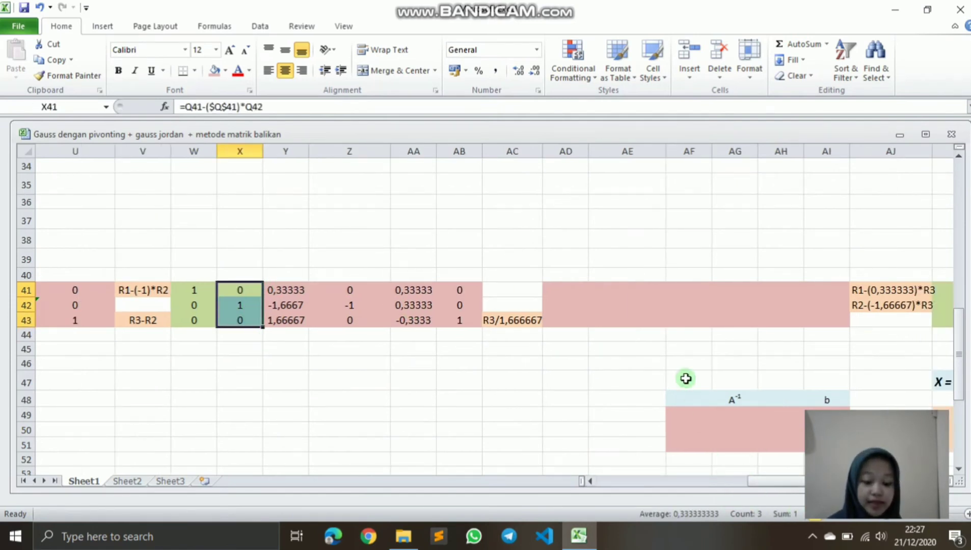
left_click(569, 320)
type("=")
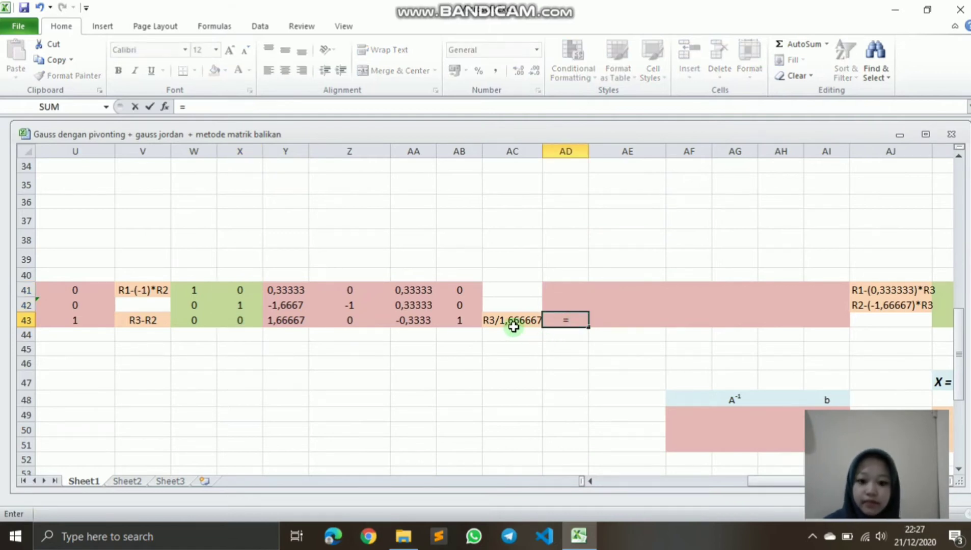
left_click(197, 323)
type("/")
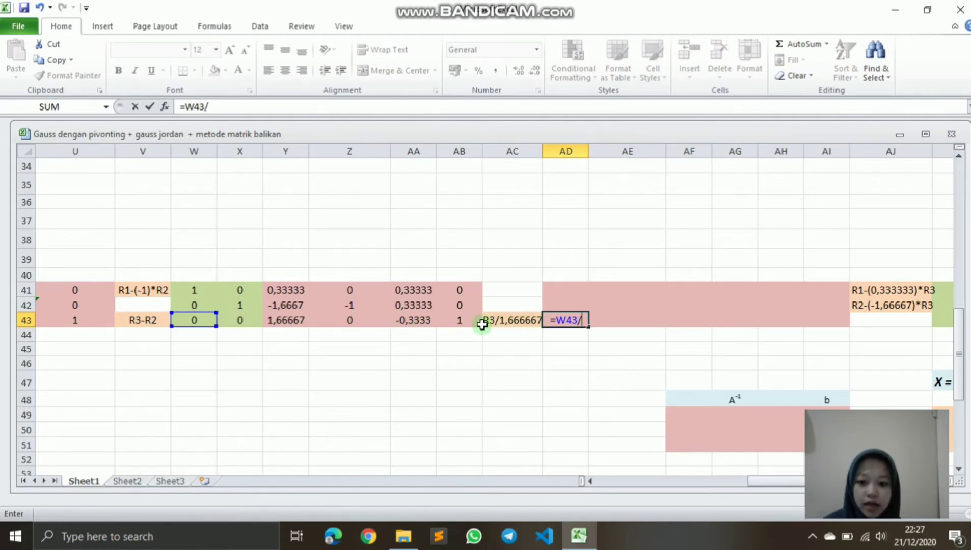
left_click(291, 322)
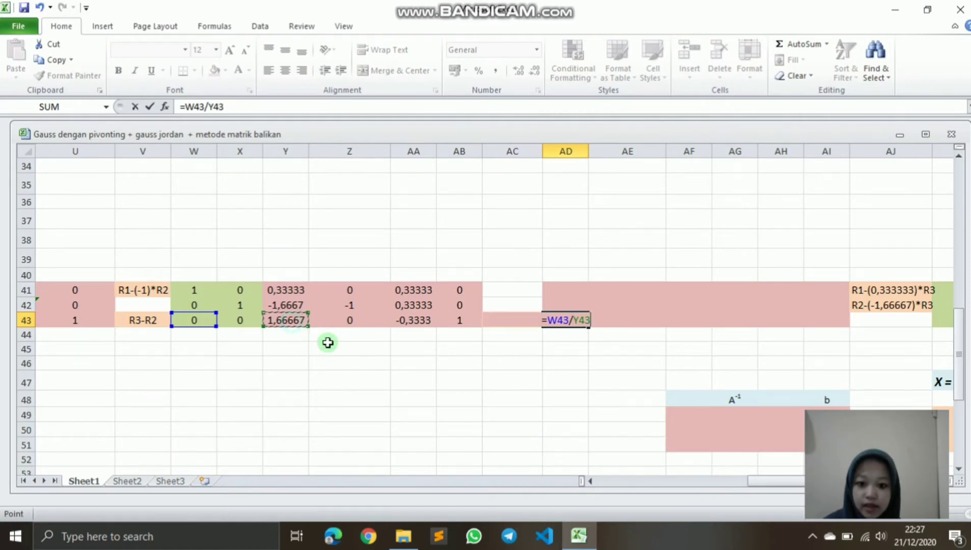
key("F4")
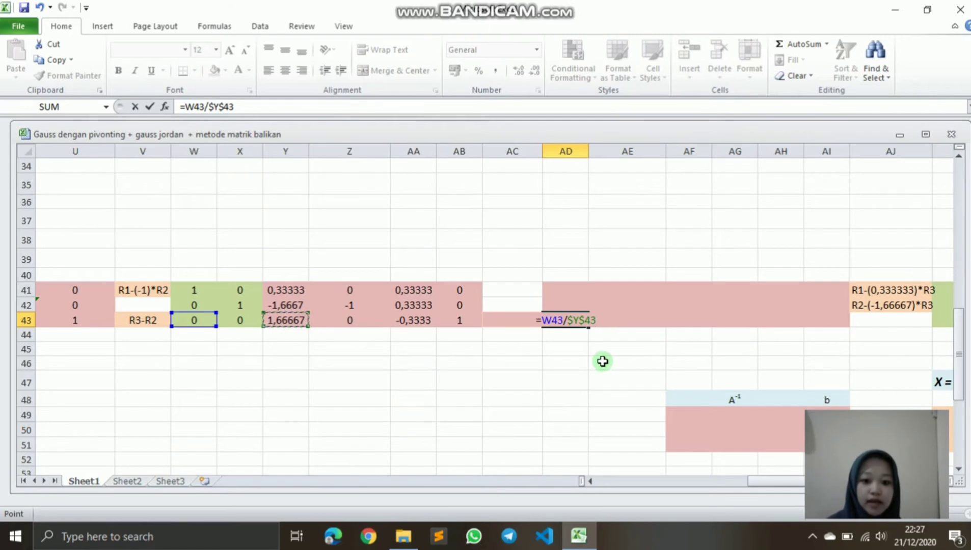
key("Return")
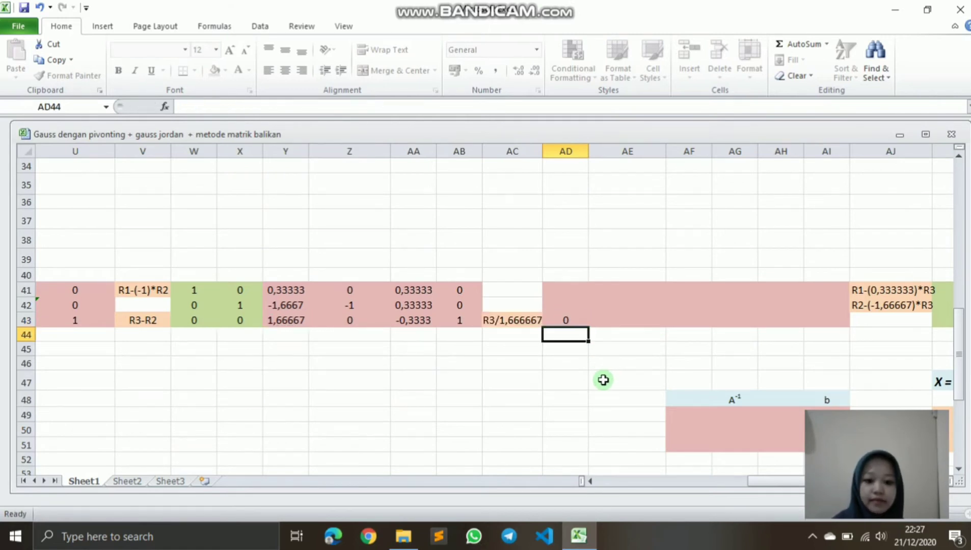
left_click(566, 319)
left_click_drag(589, 326, 835, 331)
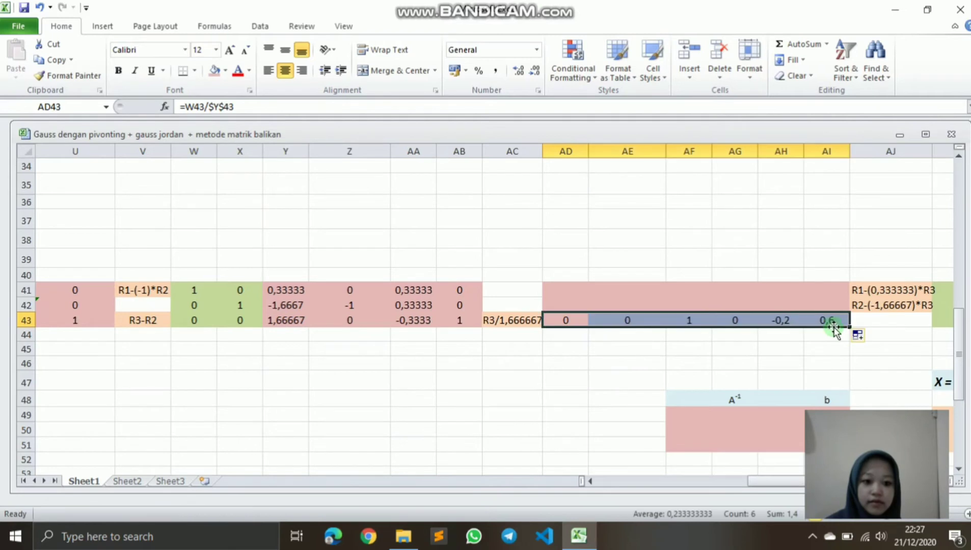
Step: Carry the first row over by entering =W41 in cell AD41 and filling it across to AI41
left_click(567, 288)
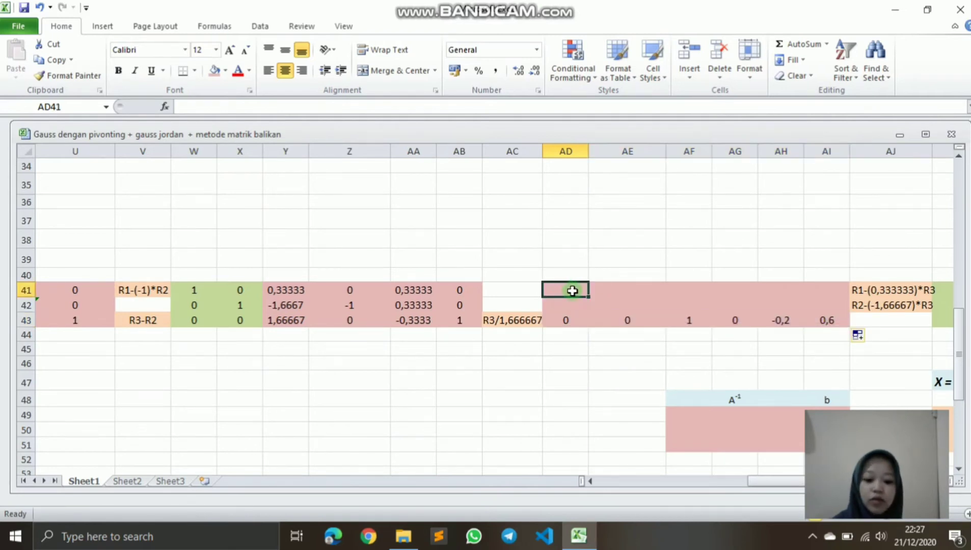
type("=")
left_click(196, 288)
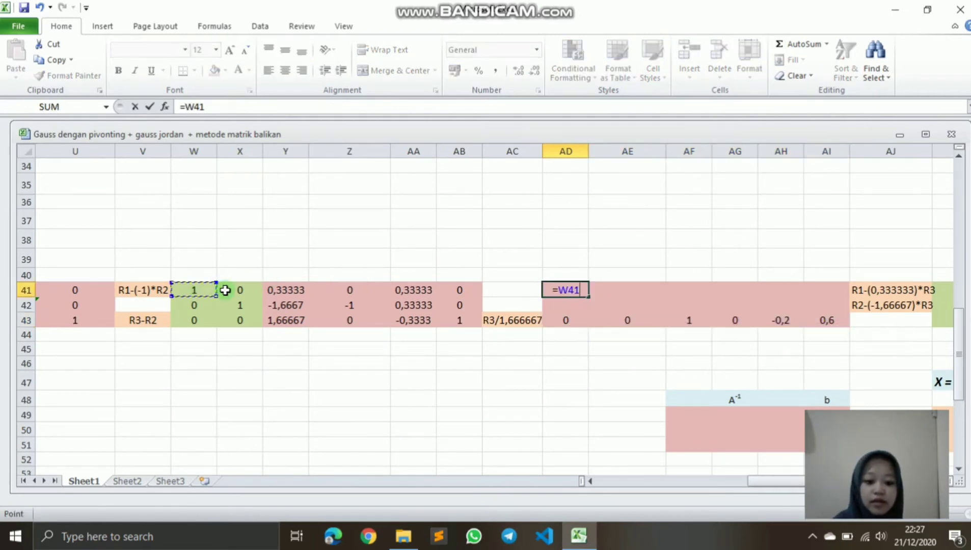
key("Return")
left_click_drag(546, 289, 842, 290)
Step: Carry the second row over by entering =W42 in cell AD42 and filling it across to AI42
left_click(574, 306)
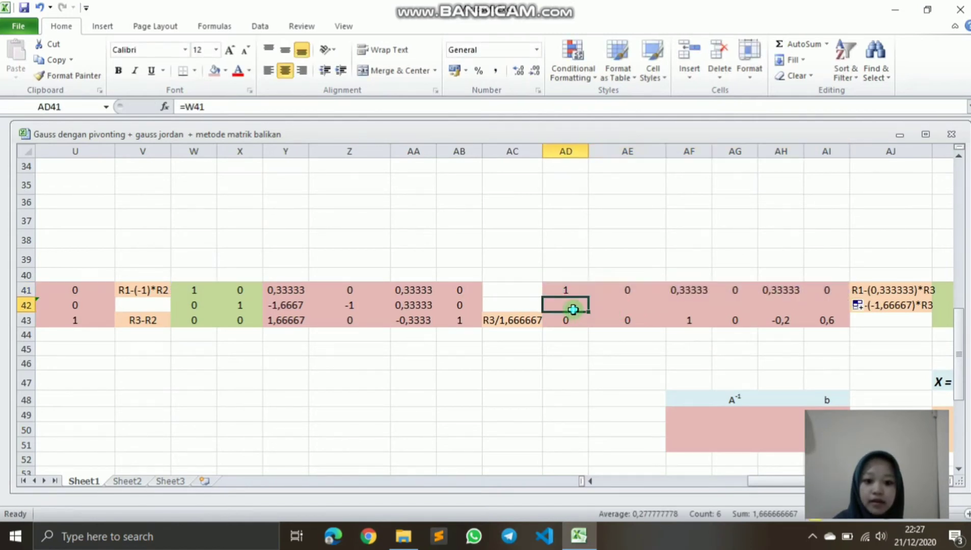
type("=")
left_click(194, 306)
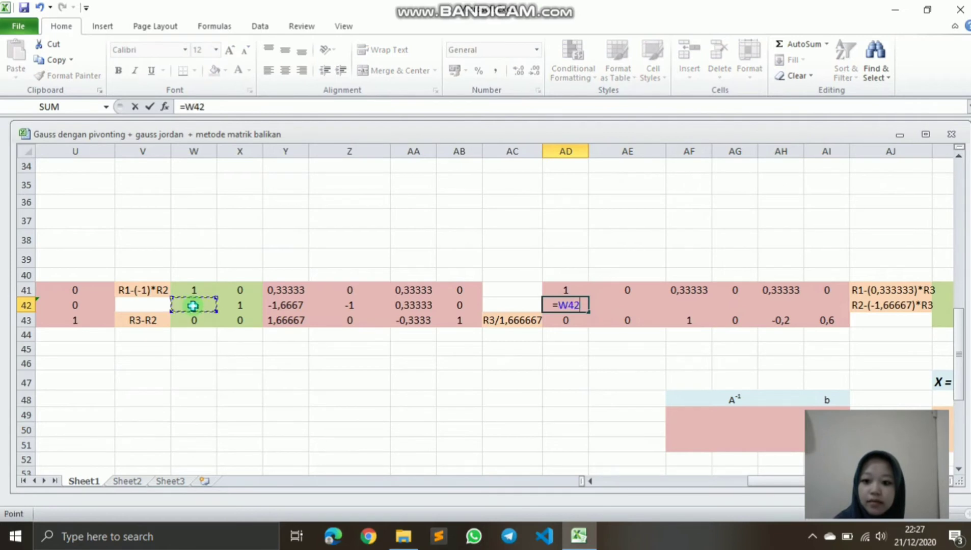
key("Return")
left_click(570, 288)
left_click(561, 306)
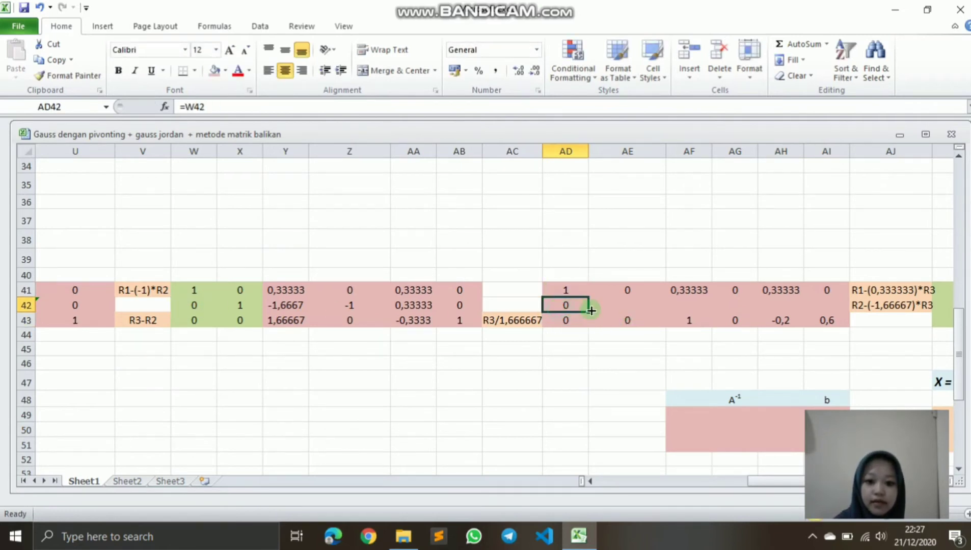
left_click_drag(589, 312, 828, 308)
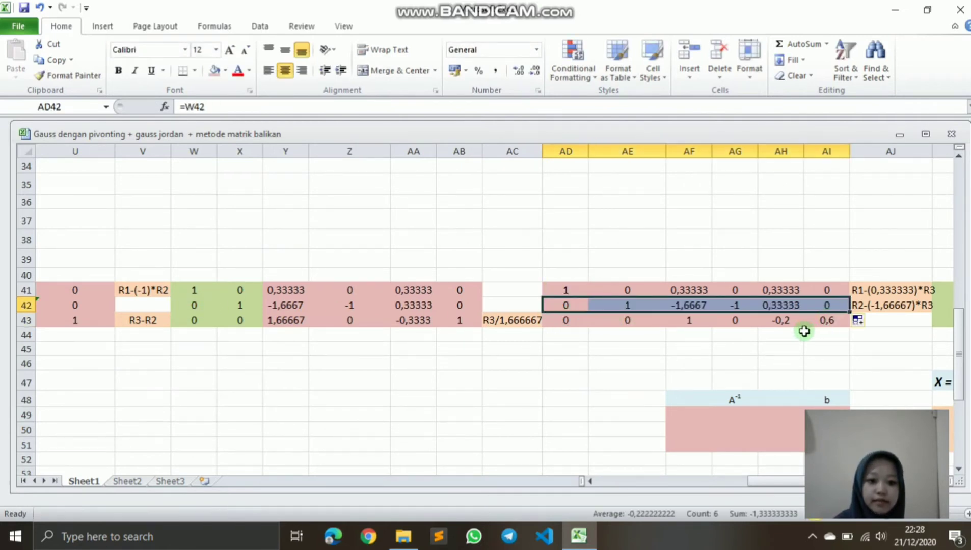
left_click(585, 339)
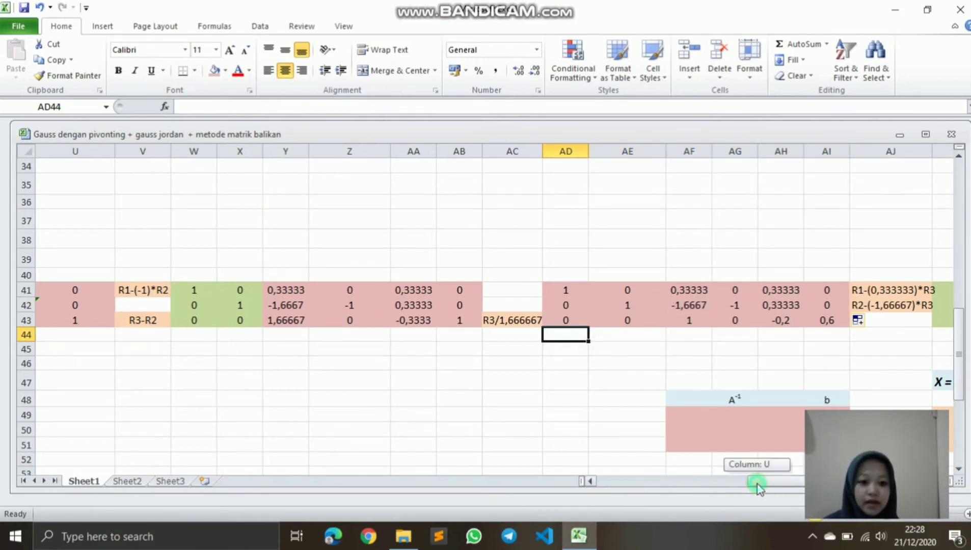
Step: Fill cells AD41:AE43 with light olive green and widen column AJ to 17,29 (126 pixels)
left_click_drag(758, 488, 798, 481)
left_click_drag(214, 288, 272, 320)
left_click(226, 70)
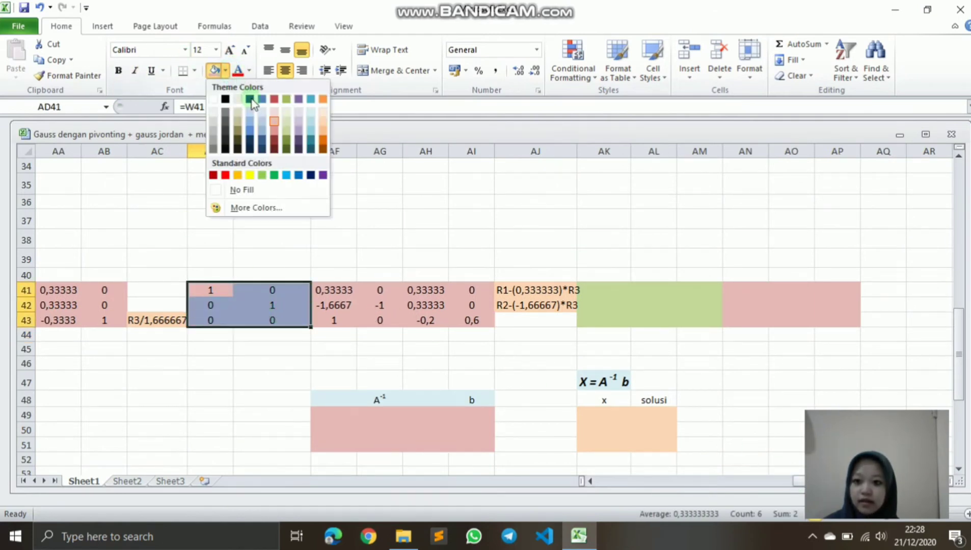
left_click(286, 122)
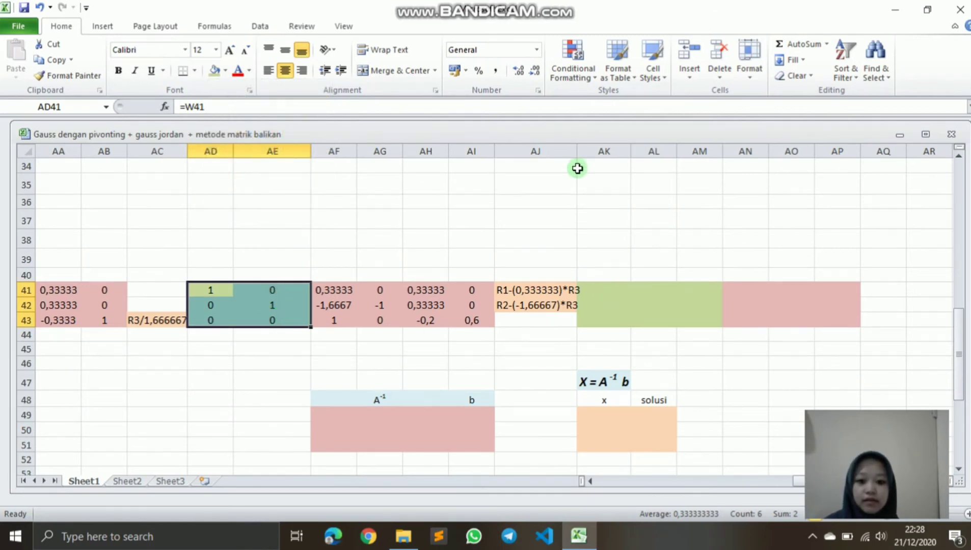
left_click_drag(579, 151, 591, 177)
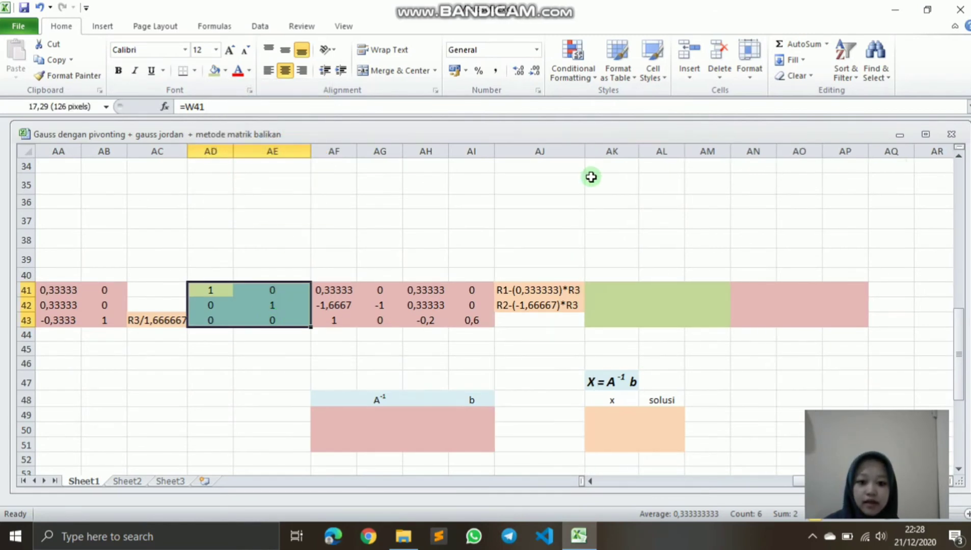
Step: Enter the row operation R1-(0,333333)*R3 in cell AK41 as =AD41-($AF$41)*AD43 and fill it across to AP41
left_click(605, 291)
type("=")
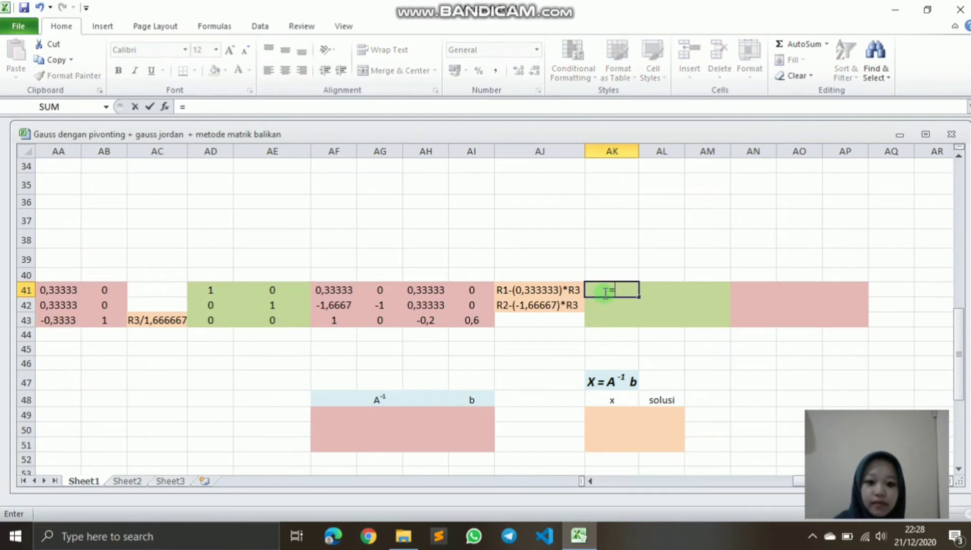
left_click(204, 288)
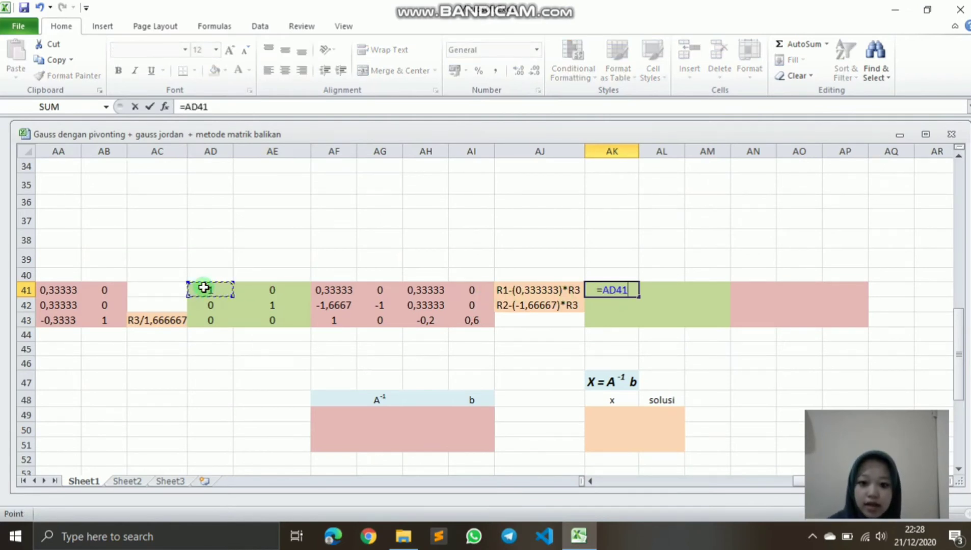
type("-(")
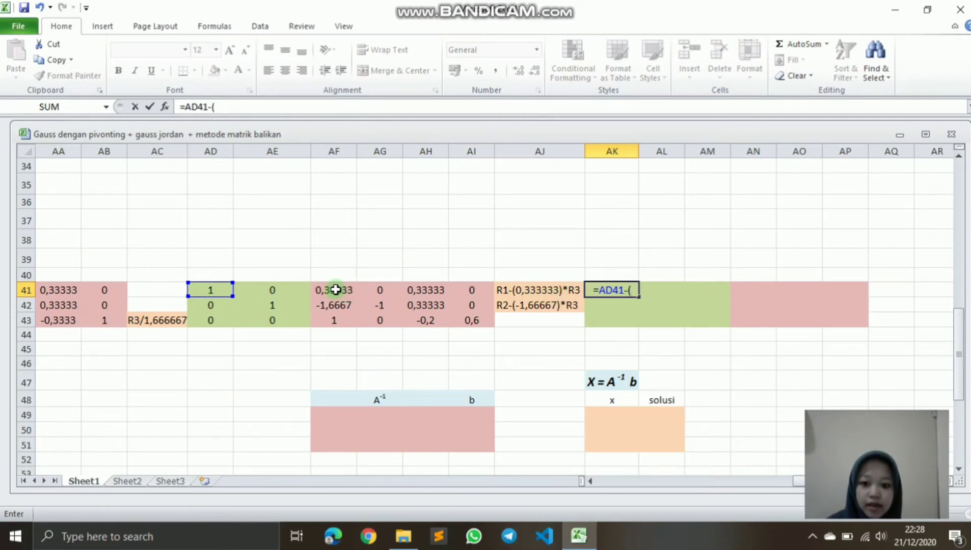
left_click(335, 290)
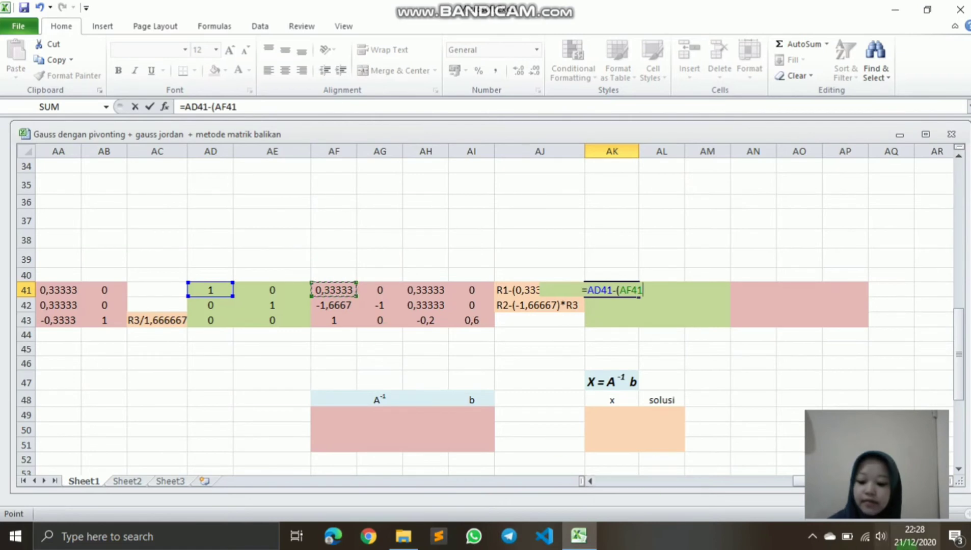
key("F4")
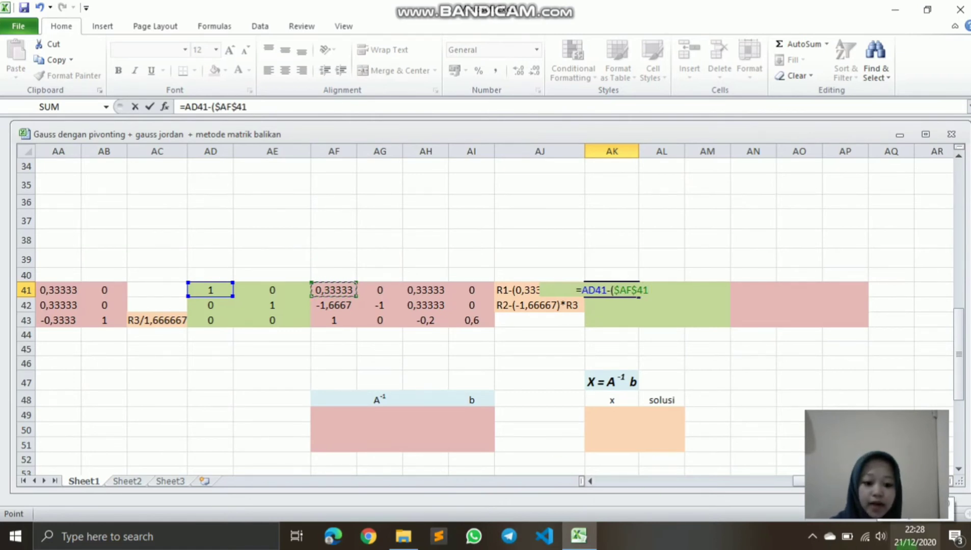
type(")")
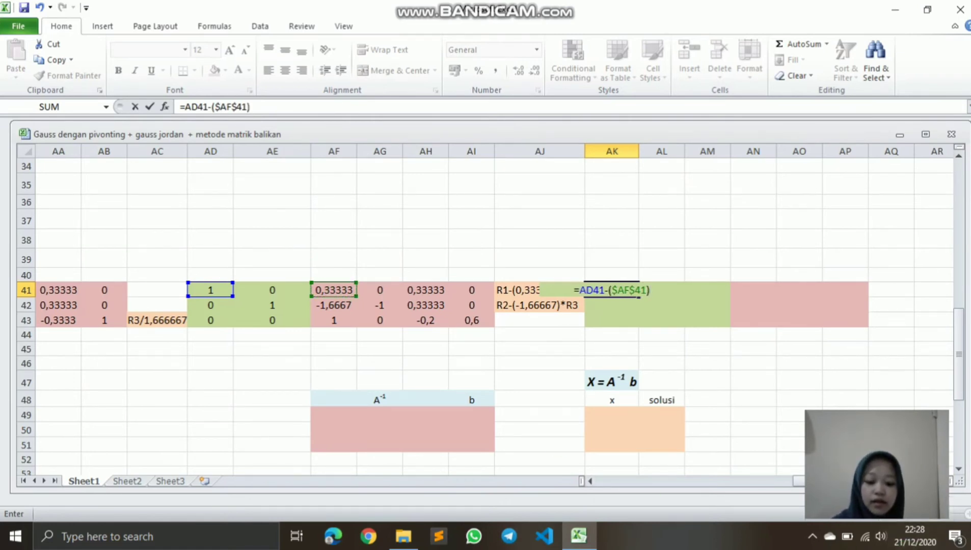
type("*")
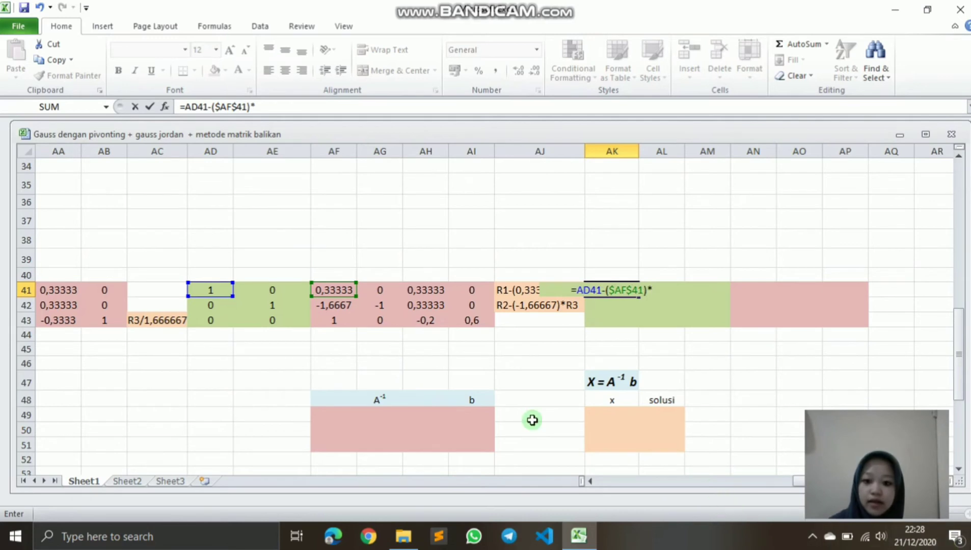
left_click(214, 320)
key("Return")
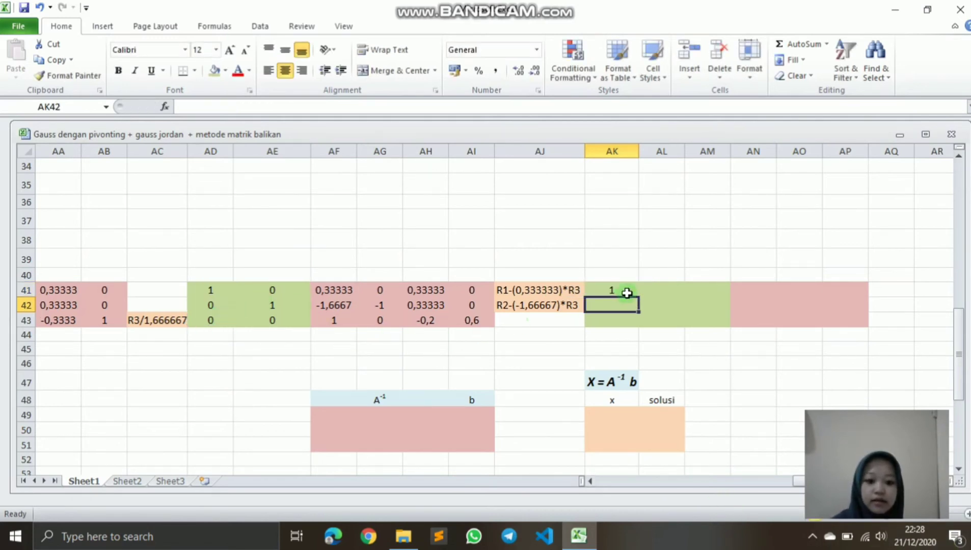
left_click(626, 290)
left_click_drag(636, 298, 861, 289)
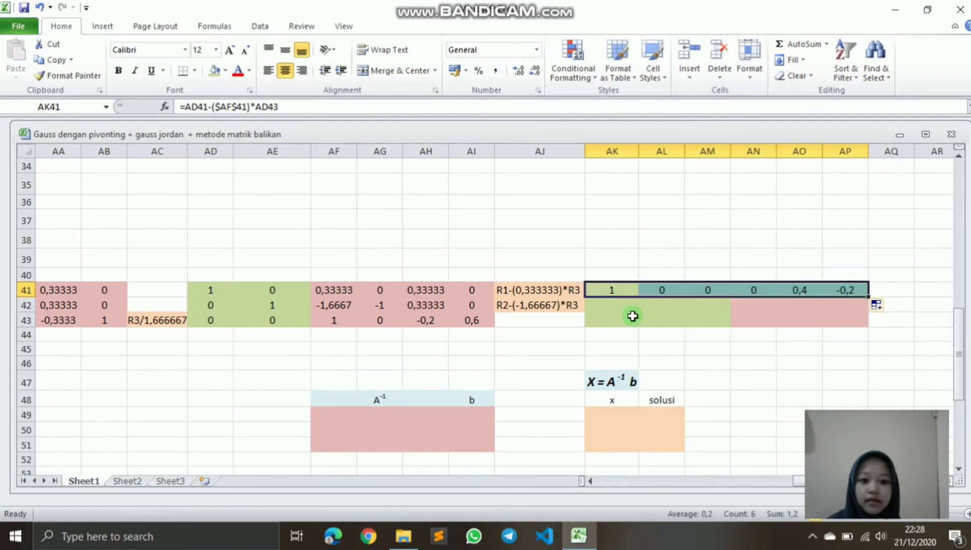
Step: Enter the row operation R2-(-1,66667)*R3 in cell AK42 as =AD42-($AF$42)*AD43 and fill it across to AP42
left_click(616, 308)
type("=")
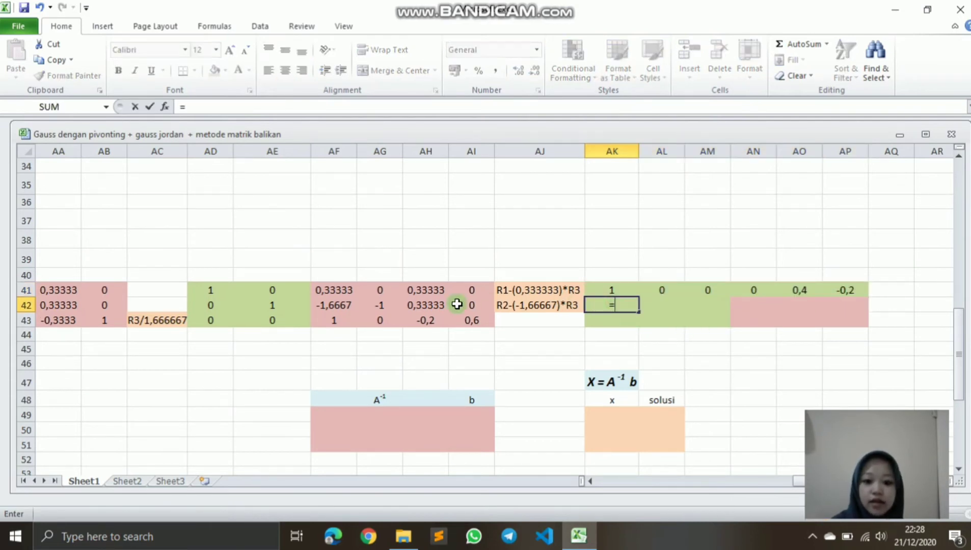
left_click(214, 304)
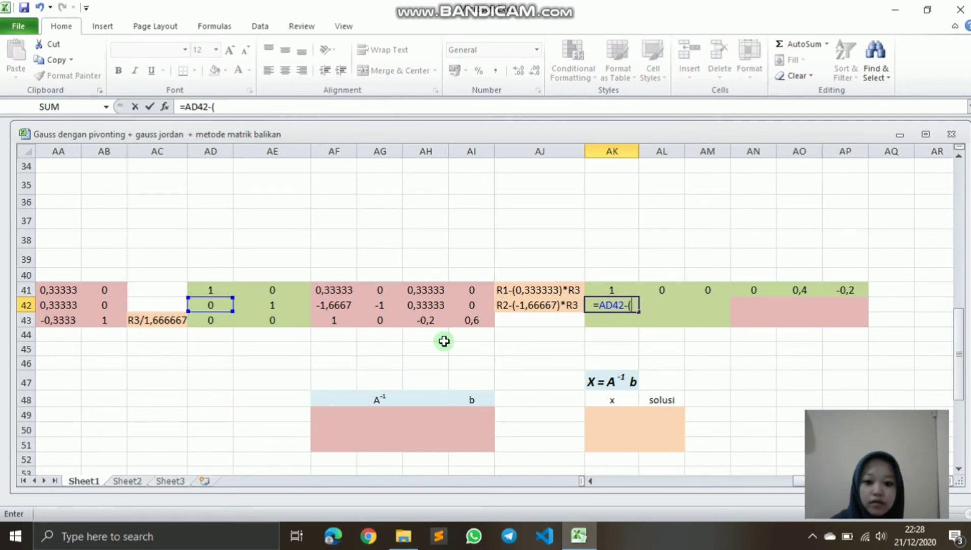
left_click(339, 305)
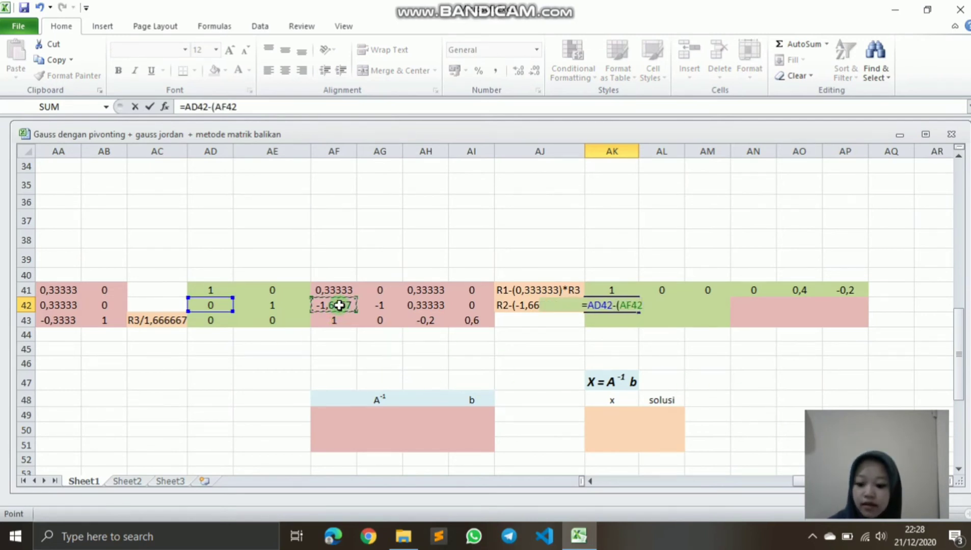
key("F4")
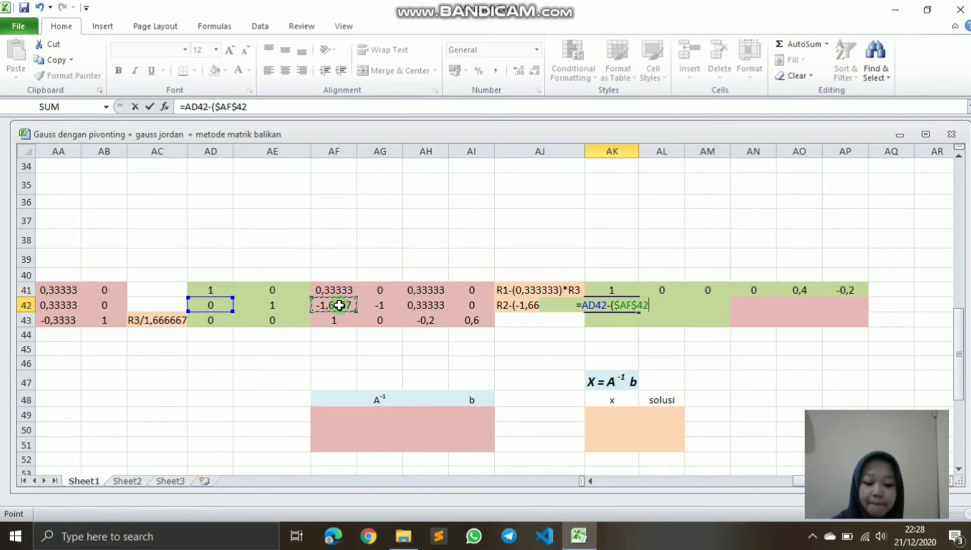
type(")*")
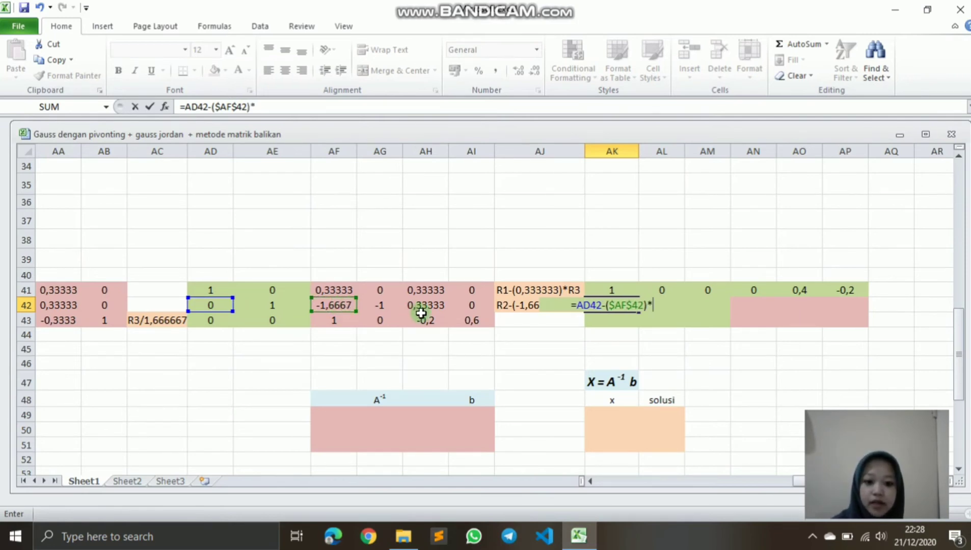
left_click(221, 320)
key("Return")
left_click(617, 308)
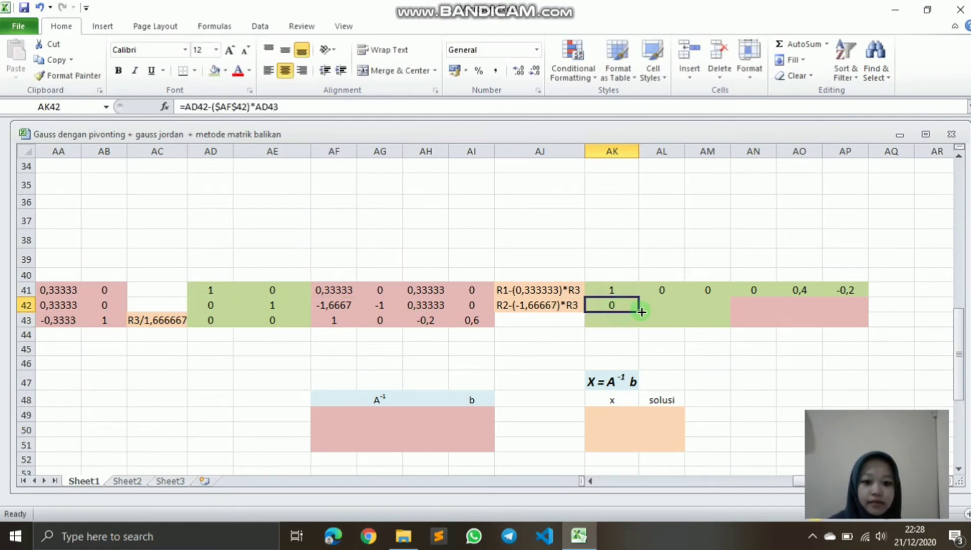
left_click_drag(642, 312, 871, 315)
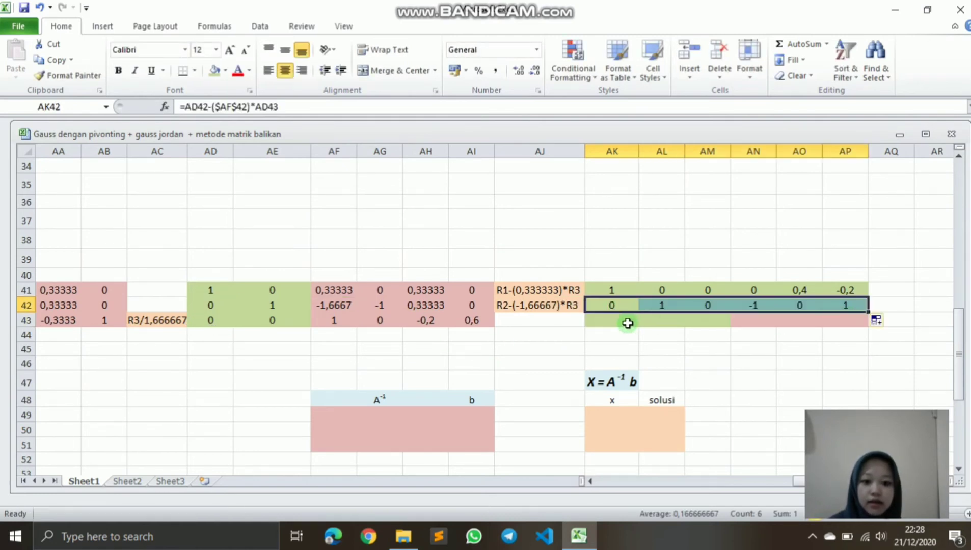
Step: Carry the third row over by entering =AD43 in cell AK43 and filling it across to AP43
left_click(626, 322)
type("=")
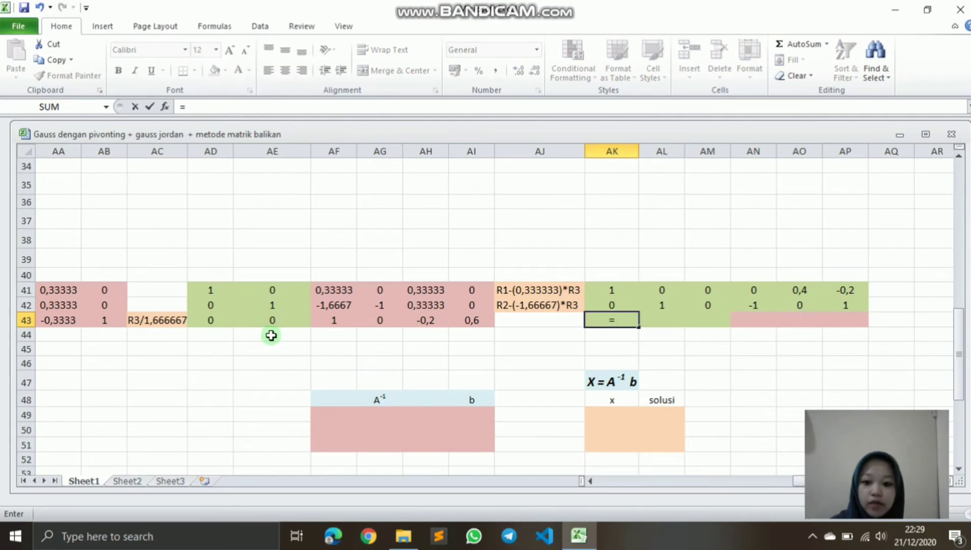
left_click(215, 322)
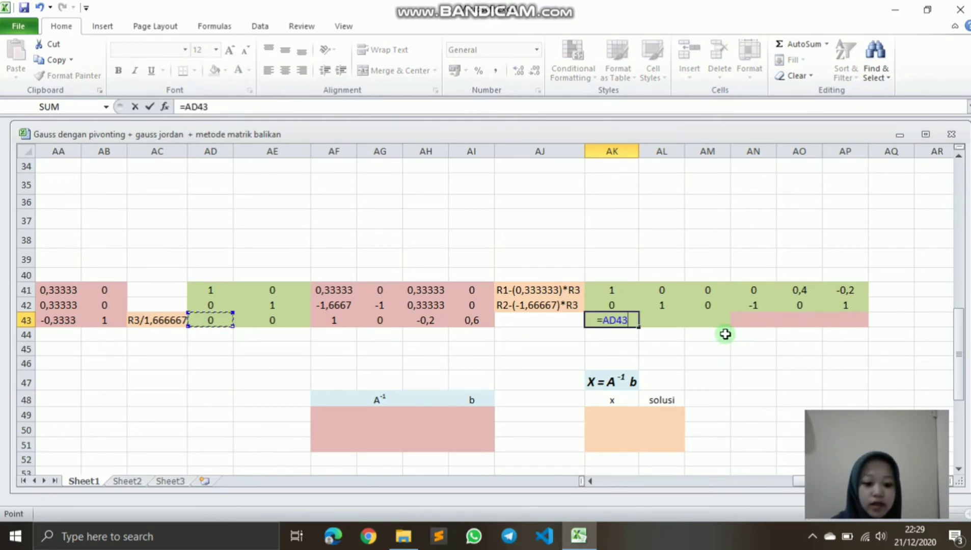
key("Return")
left_click(629, 320)
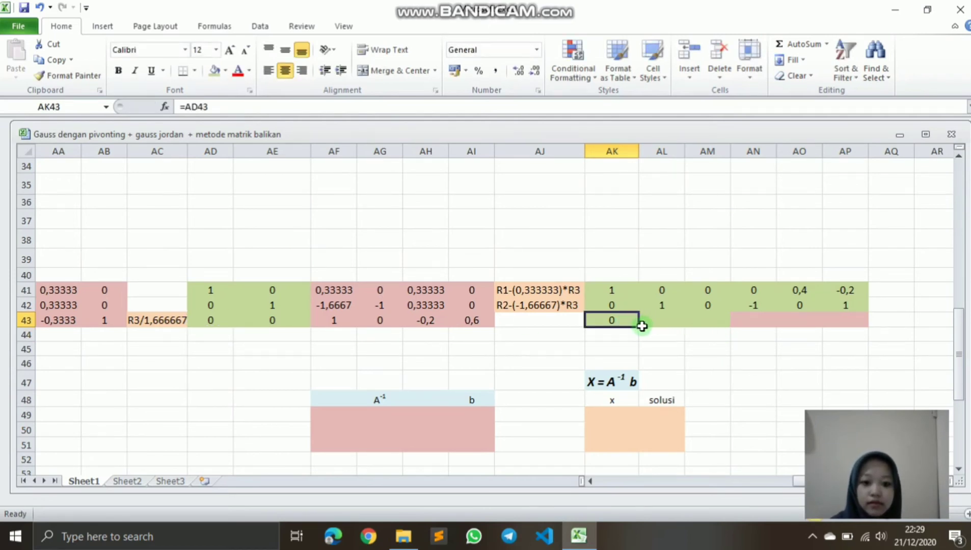
left_click_drag(641, 326, 851, 332)
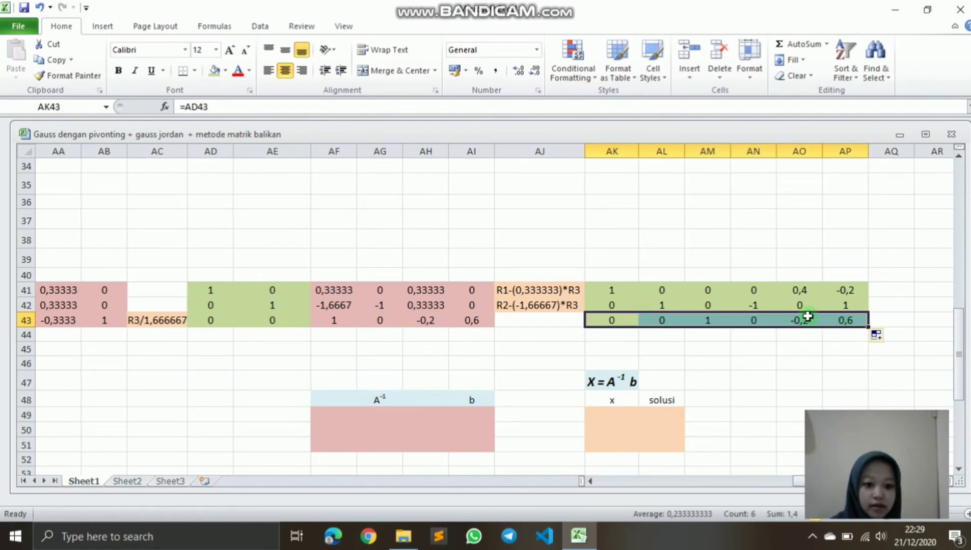
Step: Fill the inverse block AN41:AP43 with the light red used for the other right-hand matrix blocks
left_click_drag(738, 293, 846, 319)
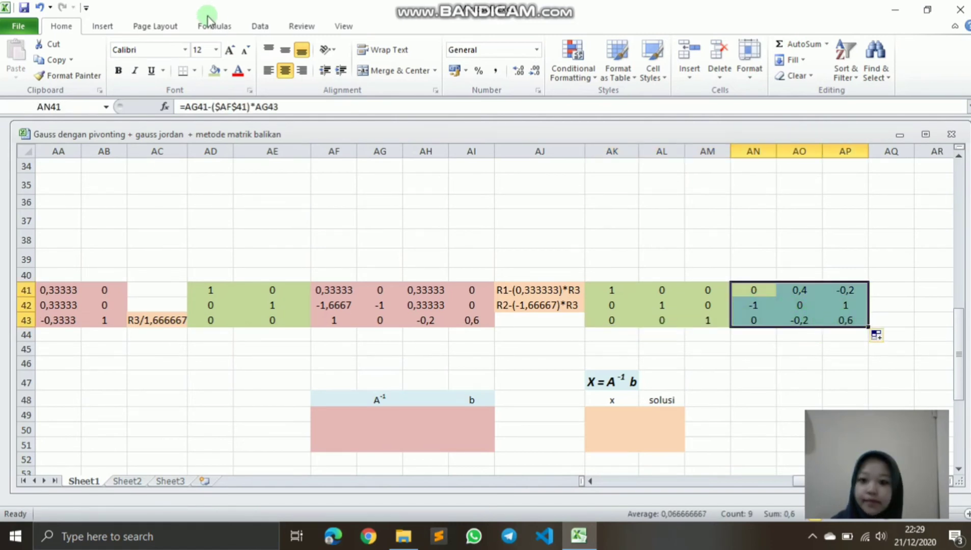
left_click(225, 70)
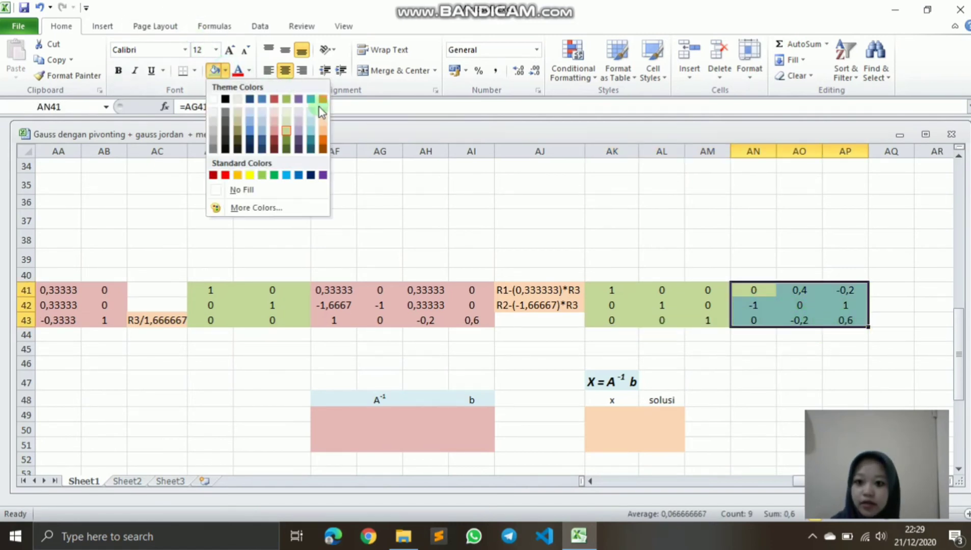
left_click(277, 123)
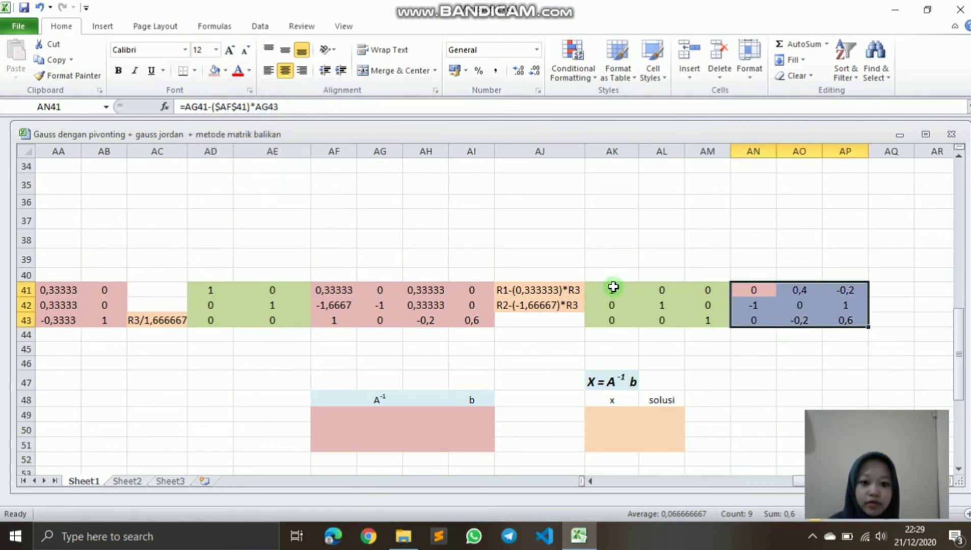
Step: Examine the columns of the reduced block AK41:AM43 and compare them with the original identity block E41:G43
left_click_drag(613, 287, 613, 320)
left_click_drag(662, 289, 663, 320)
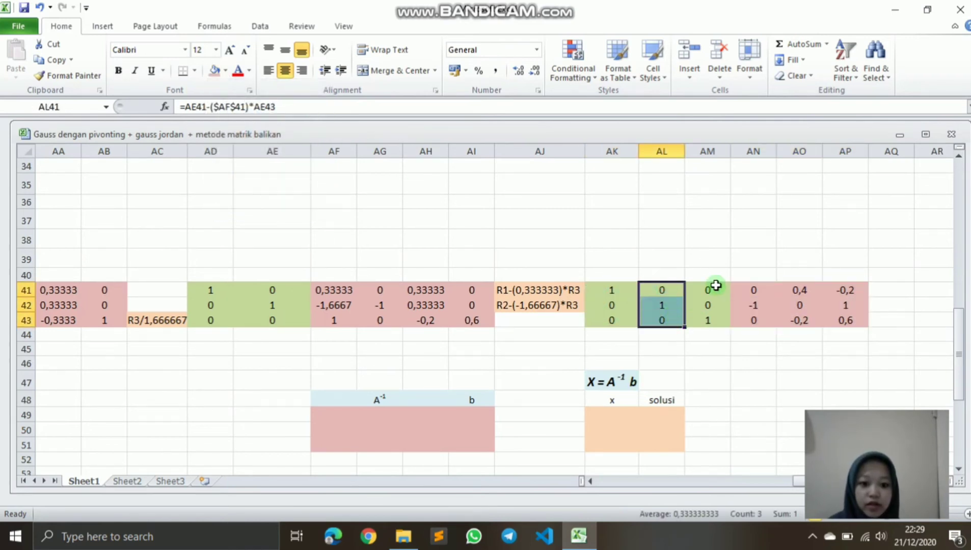
left_click_drag(715, 286, 713, 321)
left_click_drag(798, 483, 555, 479)
left_click_drag(248, 287, 352, 315)
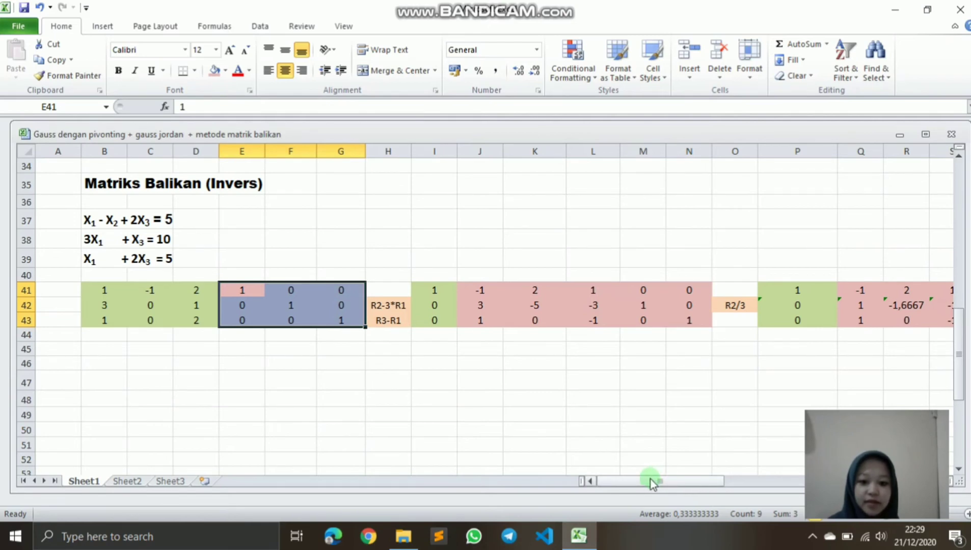
left_click_drag(651, 482, 843, 482)
scroll(718, 373, "down", 1)
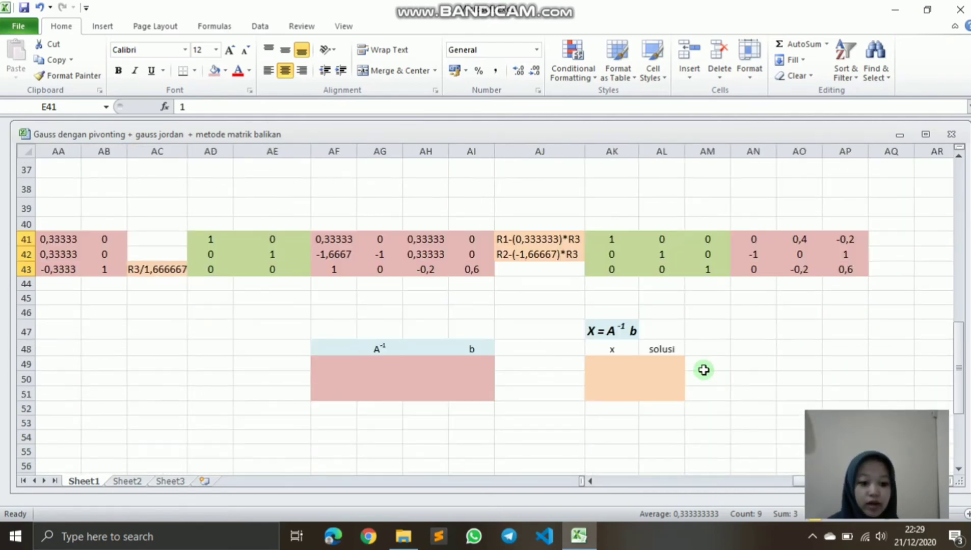
scroll(540, 353, "down", 1)
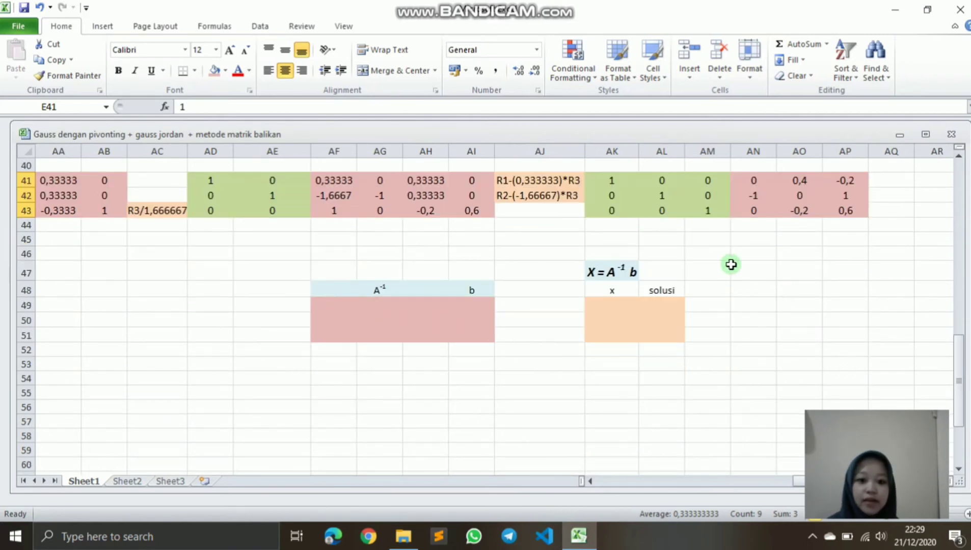
scroll(732, 264, "up", 1)
Step: Try to copy the inverse block AN41:AP43 into the A^-1 table starting at cell AF49
left_click_drag(748, 235, 842, 264)
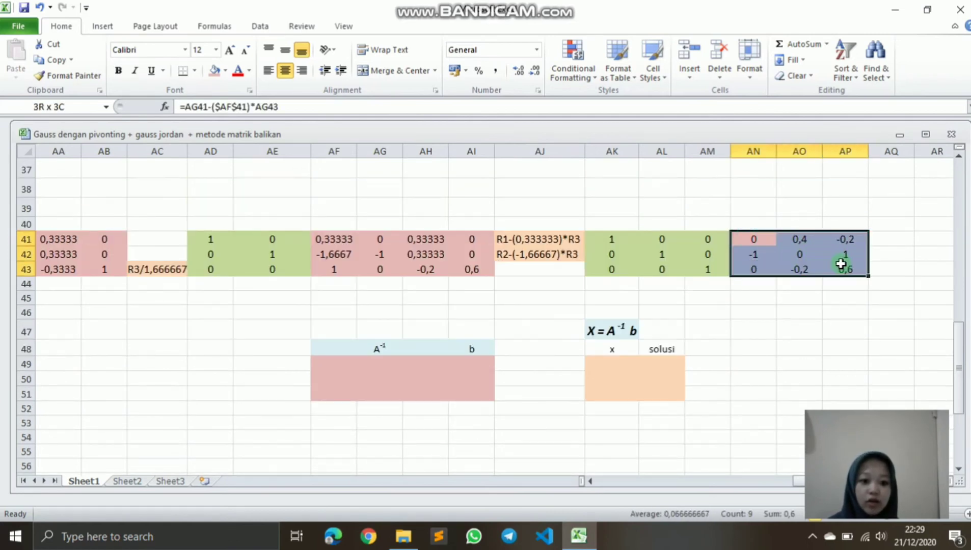
key("ctrl+c")
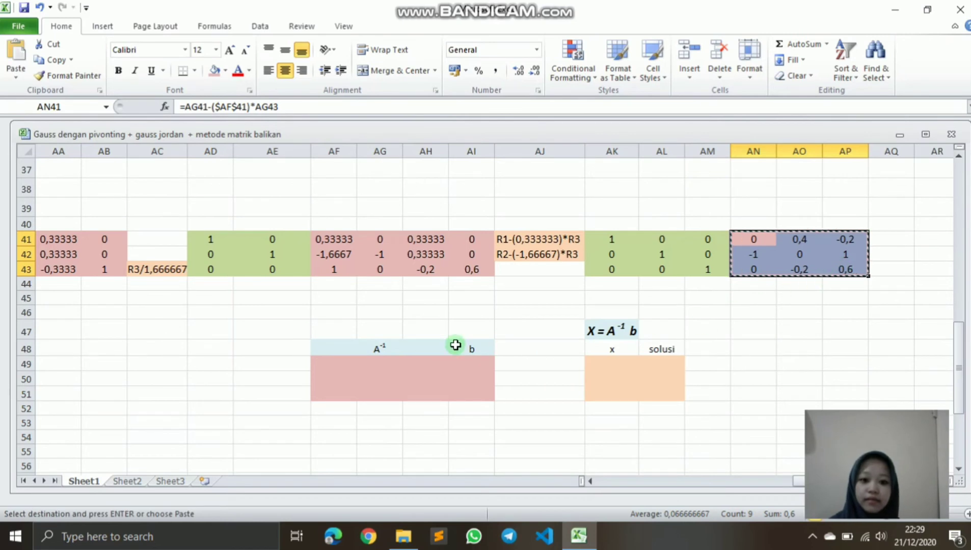
left_click(349, 365)
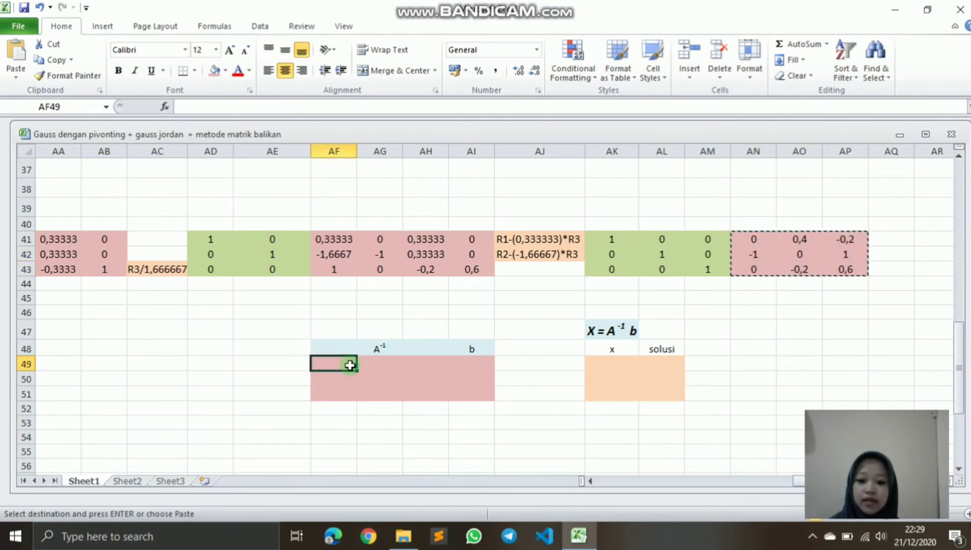
key("ctrl+v")
left_click(466, 412)
key("Escape")
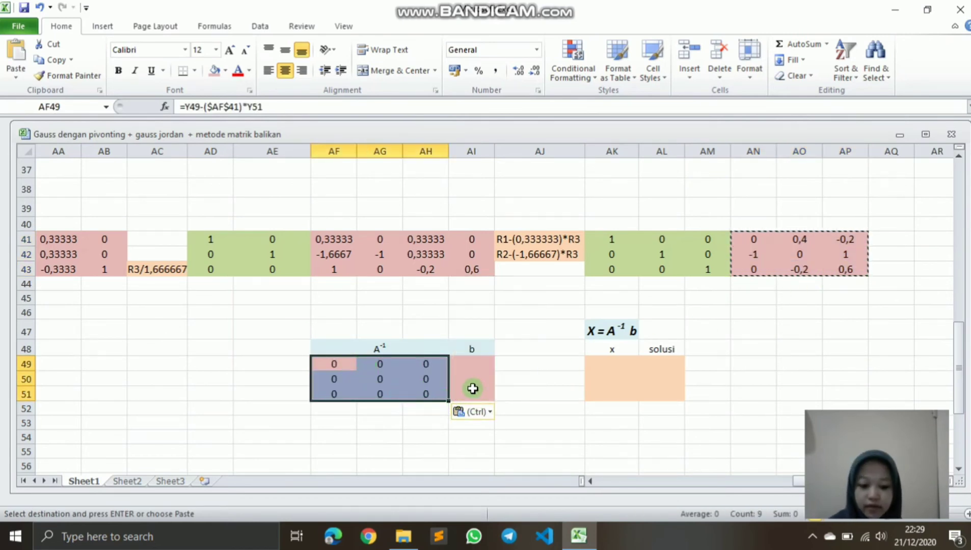
Step: Clear the pasted contents from cells AF49:AH51 in the A^-1 table
key("BackSpace")
left_click(434, 423)
left_click(426, 395)
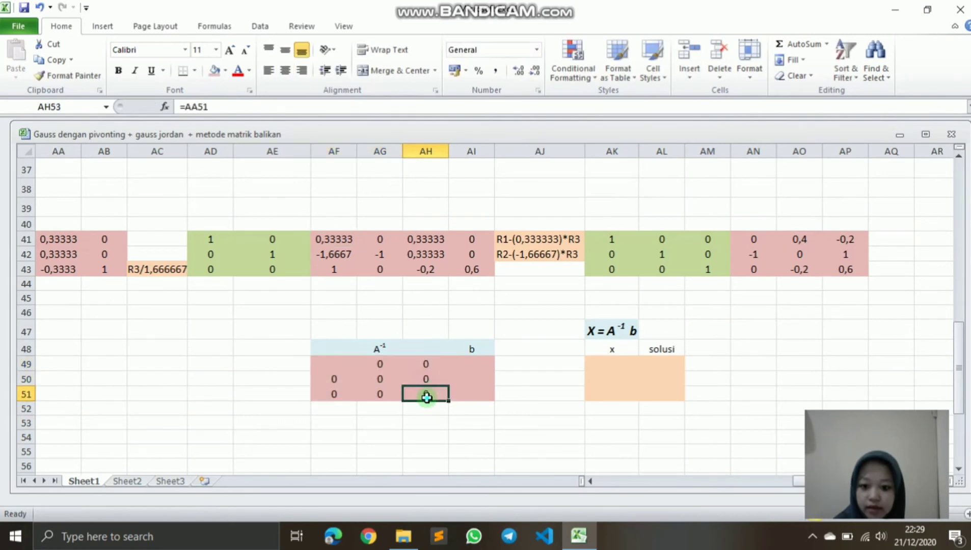
left_click_drag(427, 397, 347, 364)
key("BackSpace")
left_click(392, 411)
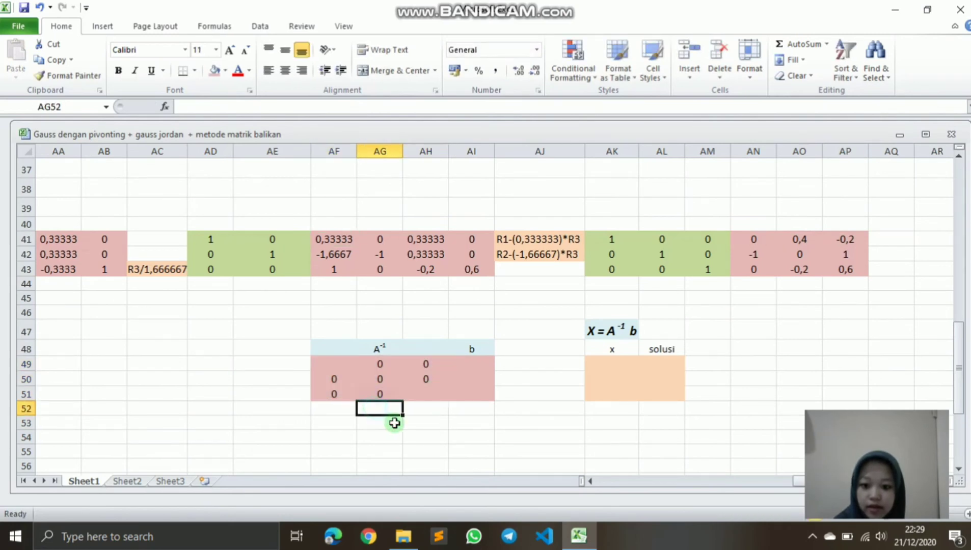
left_click_drag(427, 395, 346, 365)
left_click(432, 421)
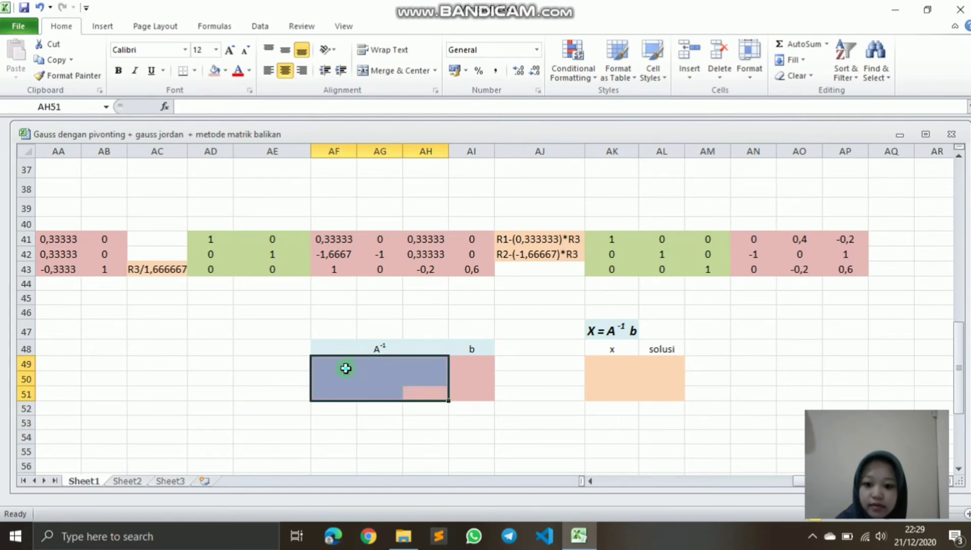
key("Delete")
Step: Enter the first column of the A^-1 table in AF49:AF51 as 0, -1 and 0
left_click(346, 365)
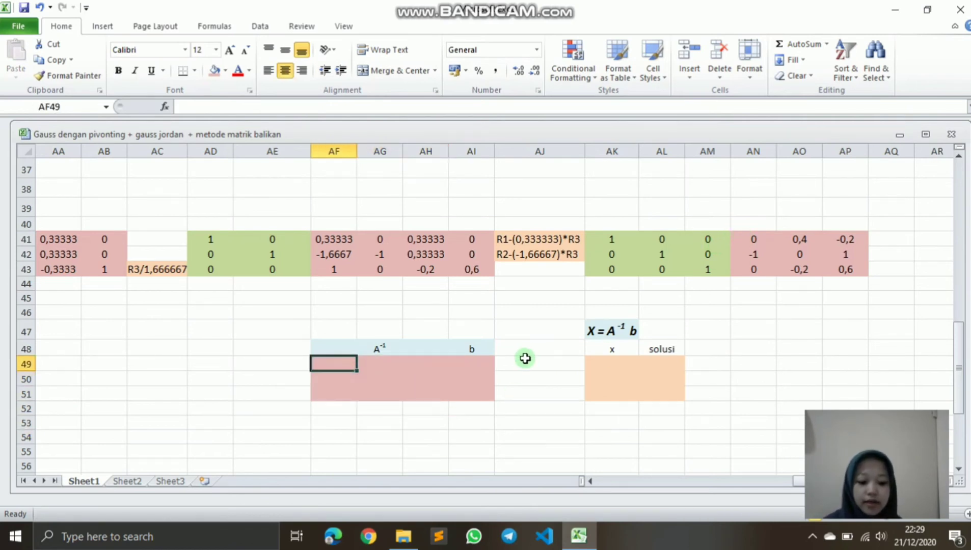
type("0")
key("Return")
type("-1")
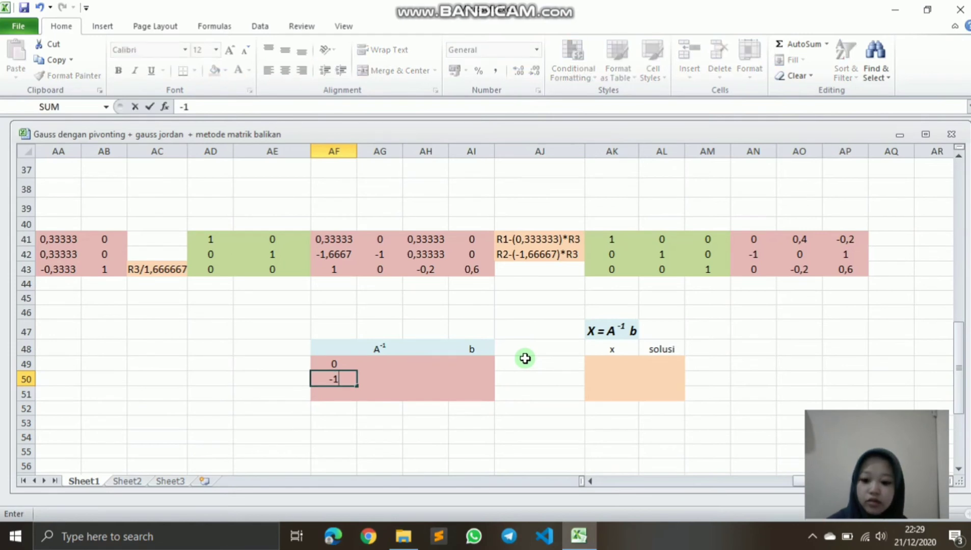
key("Return")
type("0")
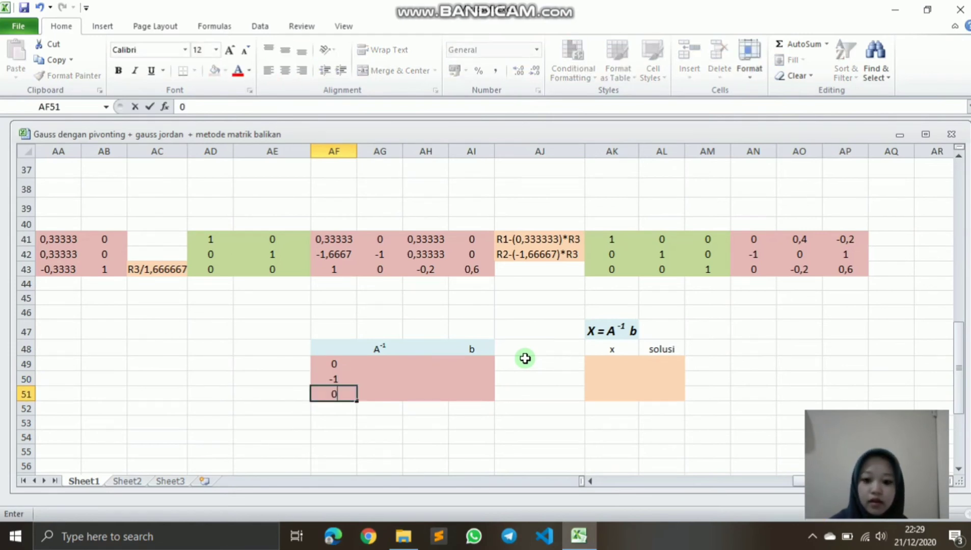
key("Tab")
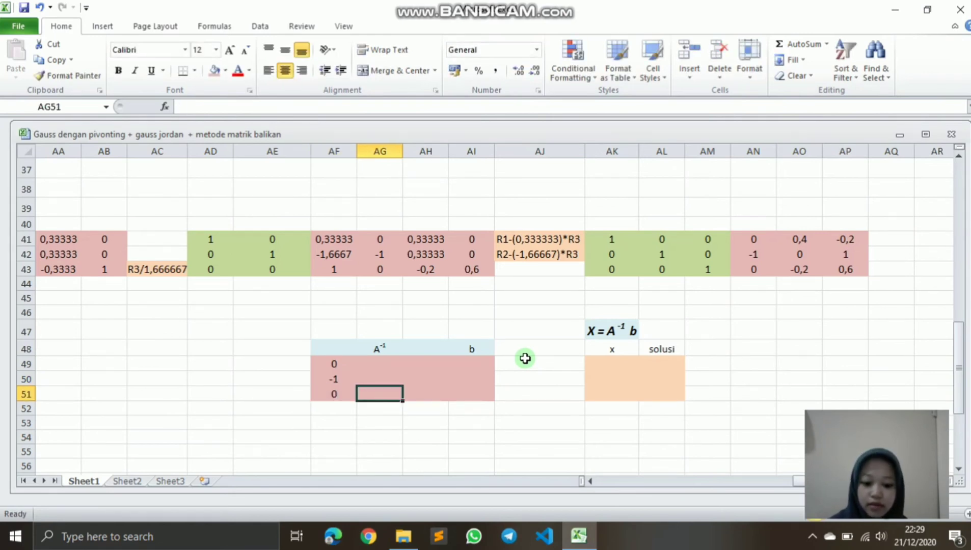
Step: Enter the second column of the A^-1 table in AG49:AG51 as 0,4, 0 and -0,2
type("-0,2")
key("Up")
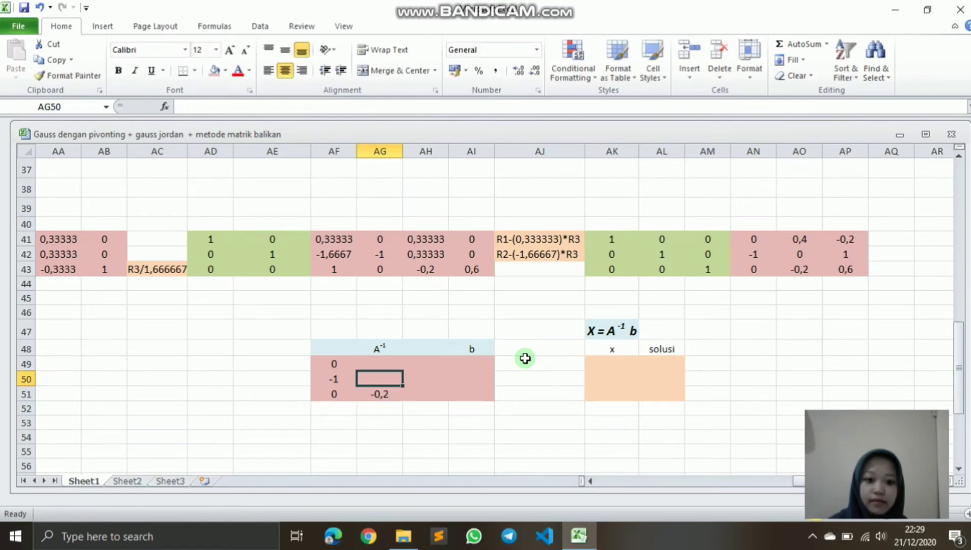
type("0")
key("Up")
type("0")
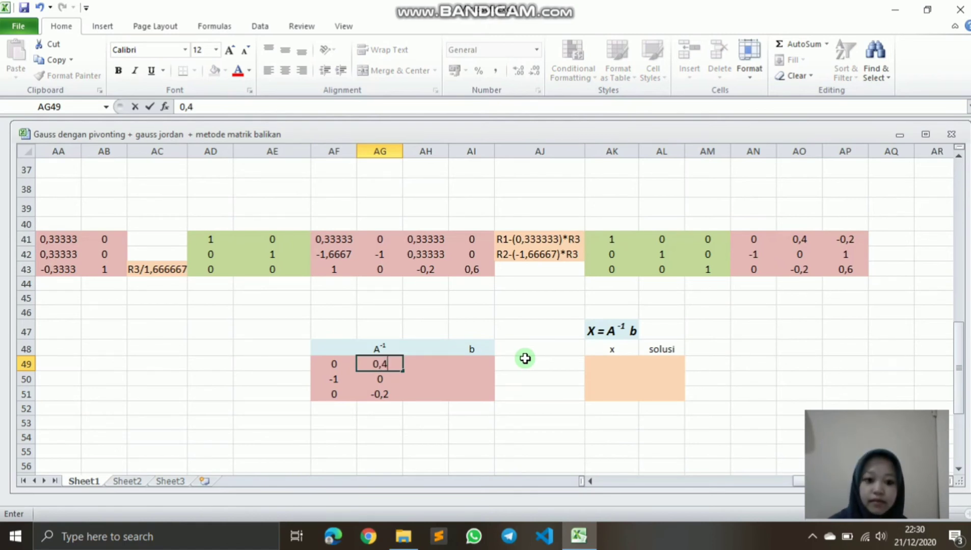
key("Right")
Step: Enter the third column of the A^-1 table in AH49:AH51 as -0,2, 1 and 0,6
type("-")
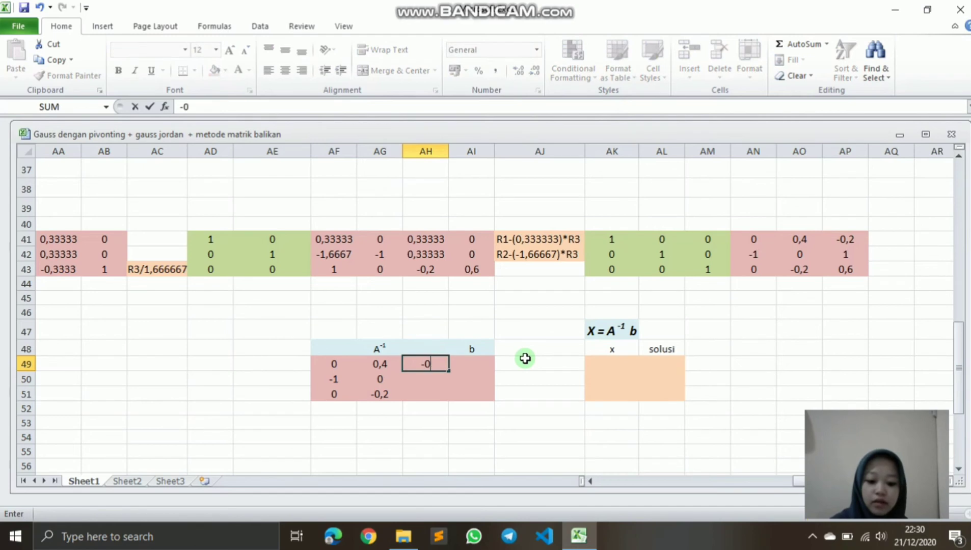
type("0,2")
key("Return")
type("1")
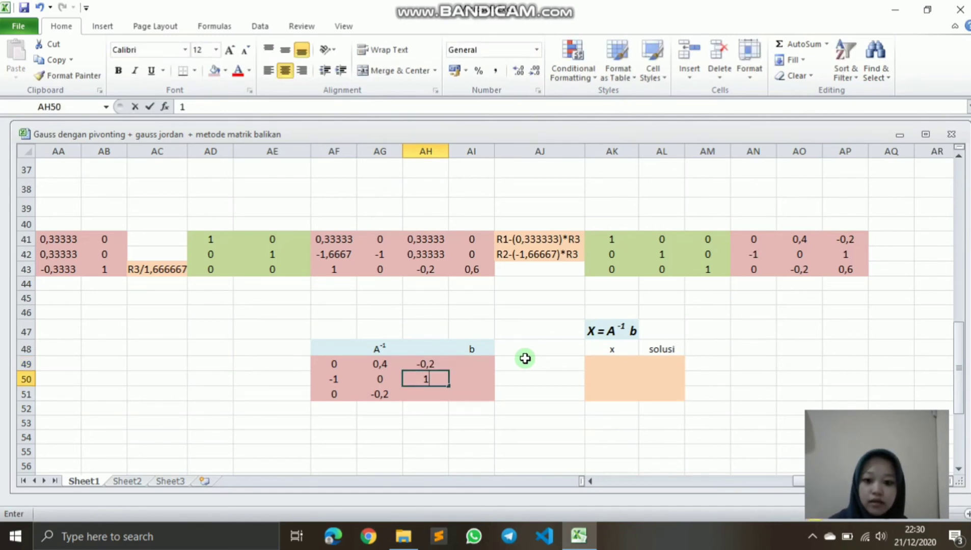
key("Return")
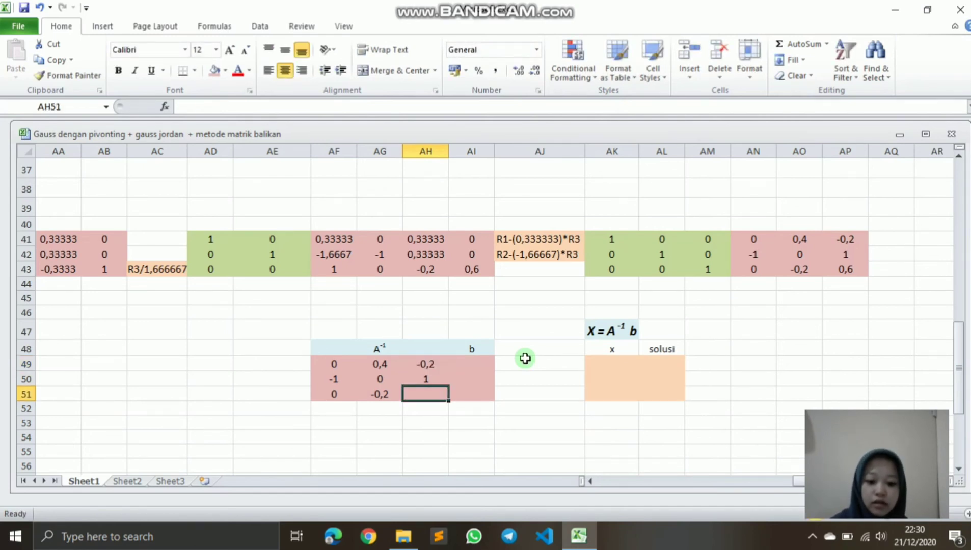
type("0")
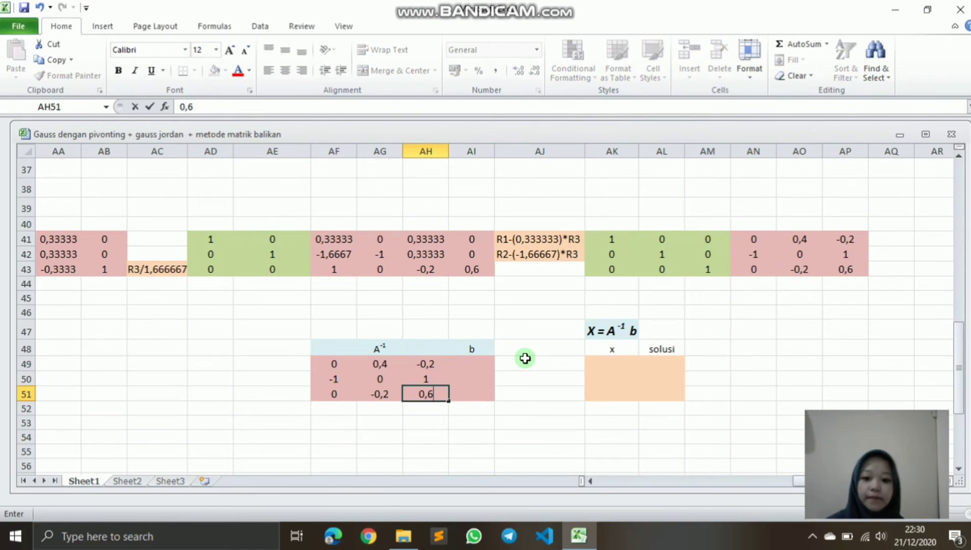
type(",6")
left_click(461, 433)
left_click_drag(336, 363, 428, 392)
left_click_drag(747, 234, 844, 269)
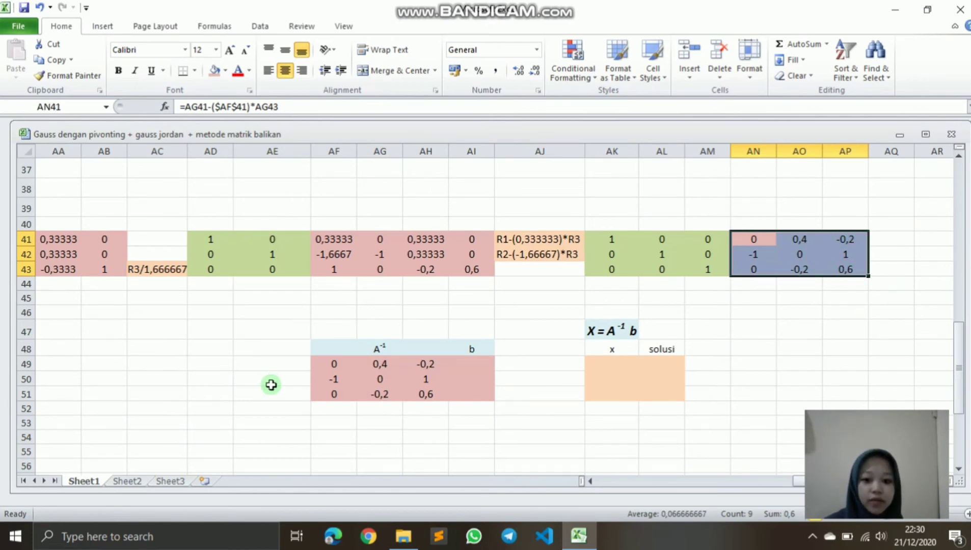
left_click_drag(331, 362, 434, 394)
left_click(479, 407)
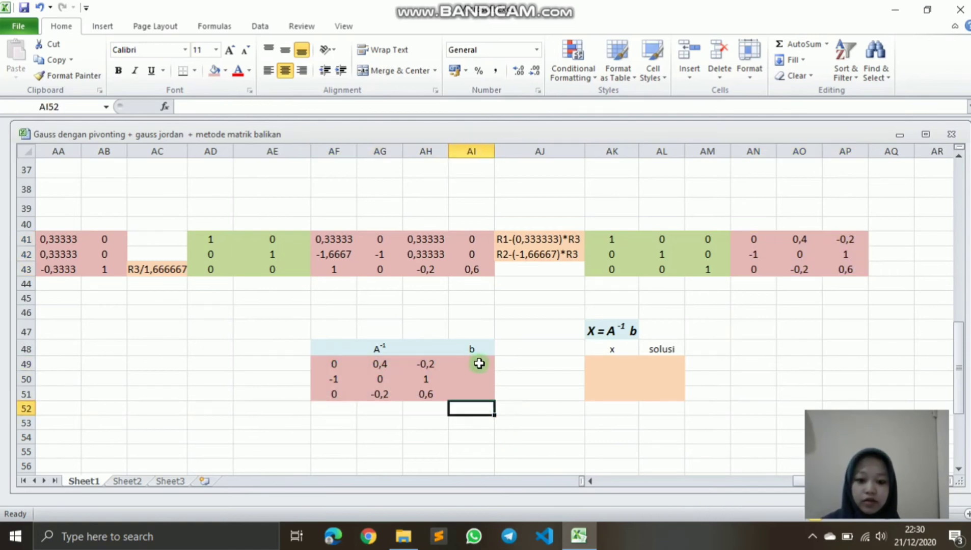
Step: Enter the constants of the three equations in the b column, AI49:AI51, as 5, 10 and 5
left_click(473, 364)
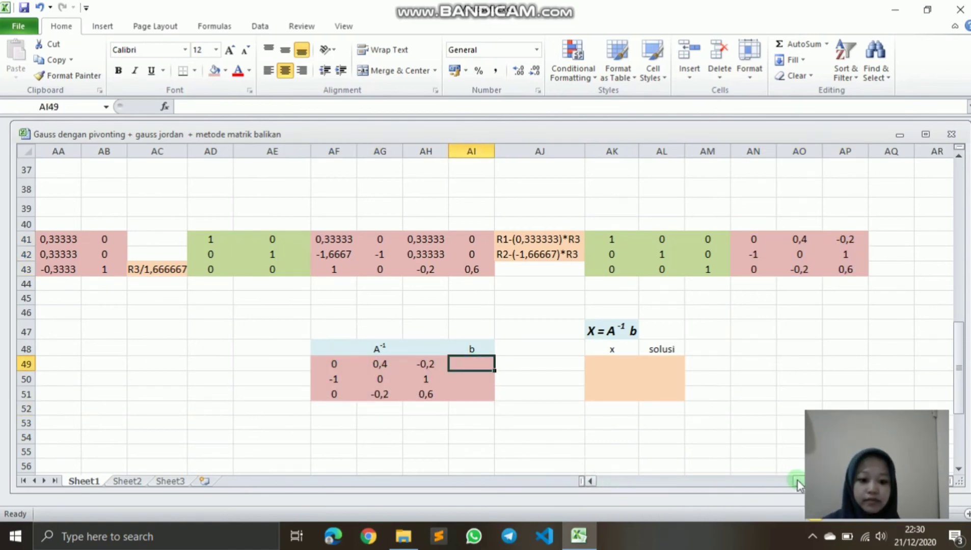
left_click_drag(797, 484, 581, 496)
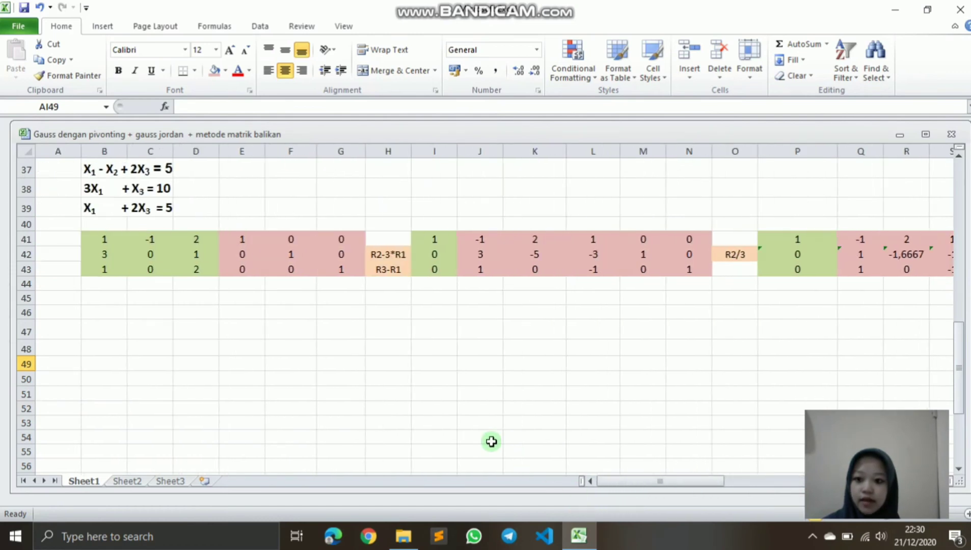
scroll(306, 374, "up", 1)
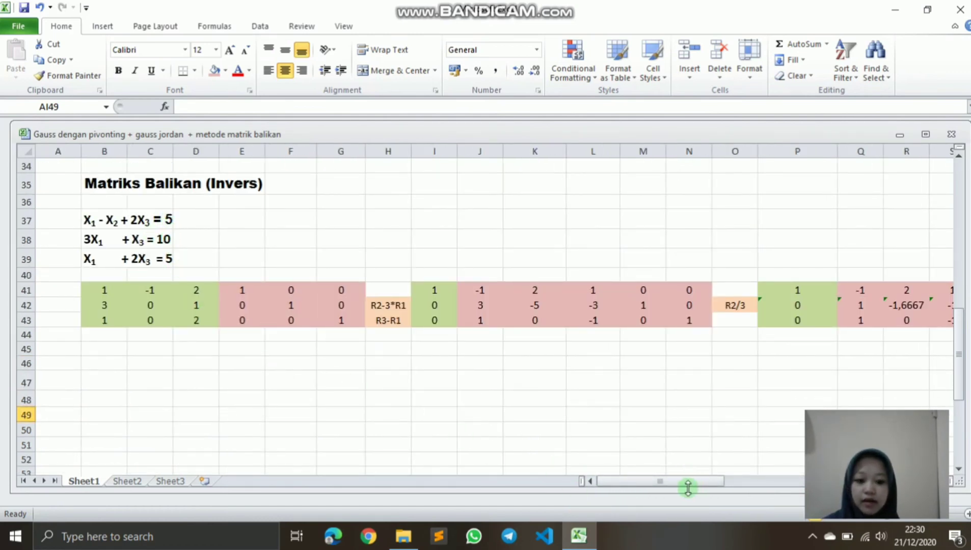
left_click_drag(705, 482, 885, 487)
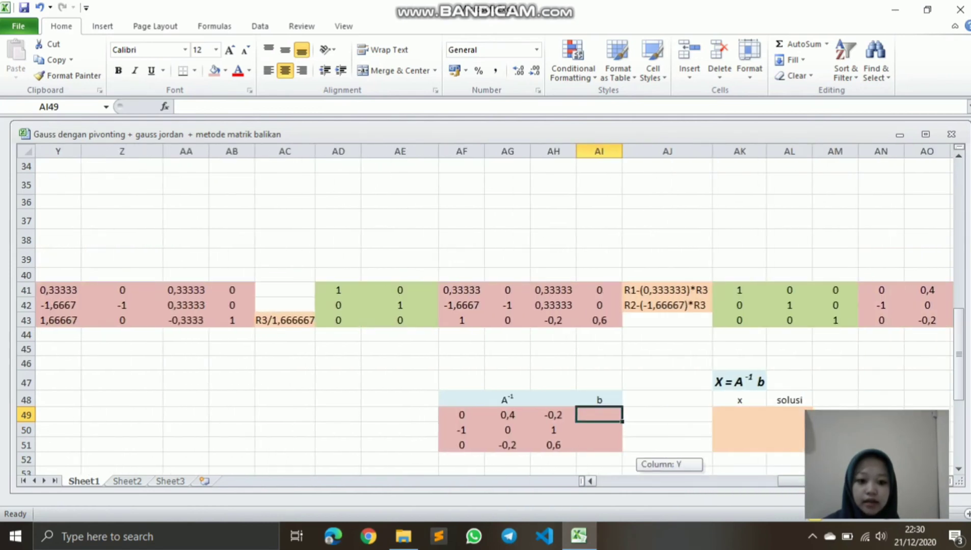
scroll(596, 363, "down", 1)
left_click(596, 362)
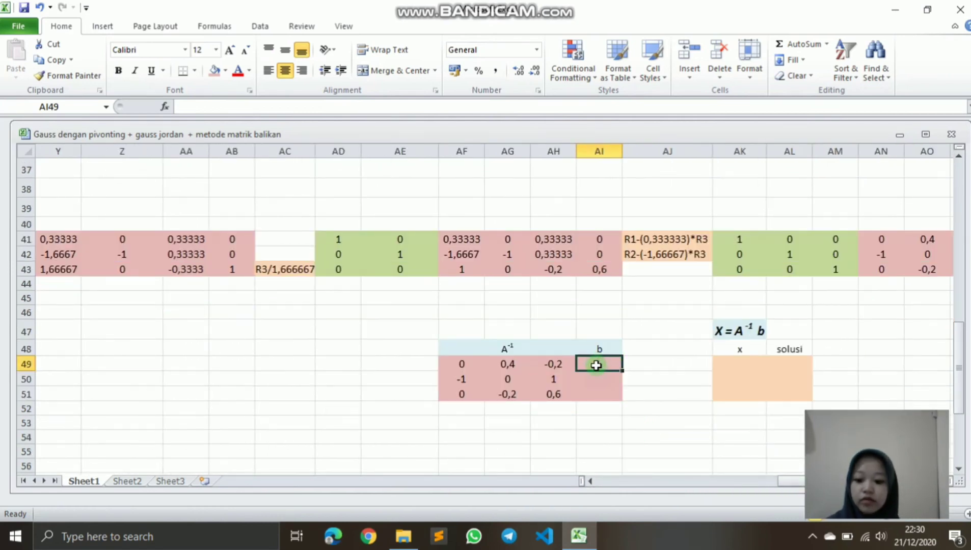
type("5")
type("10")
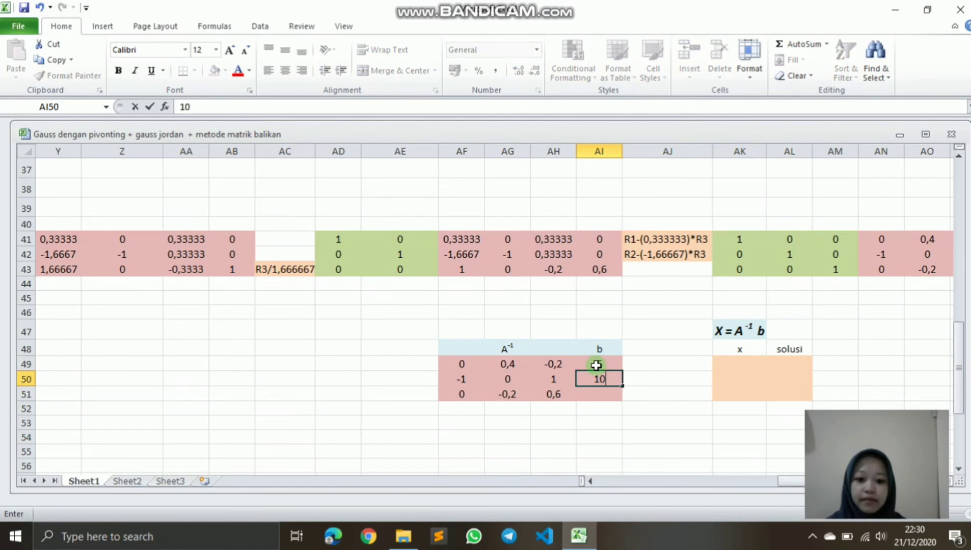
key("Return")
type("5")
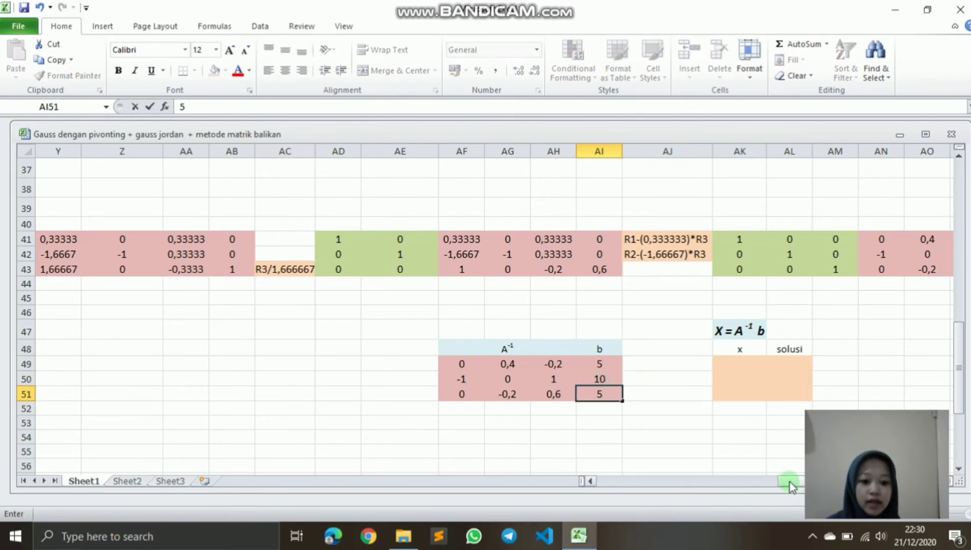
Step: Begin the x formula in AK49 with the product =AF49*$AI$49, making the b reference absolute, followed by a plus sign
left_click_drag(789, 486, 795, 481)
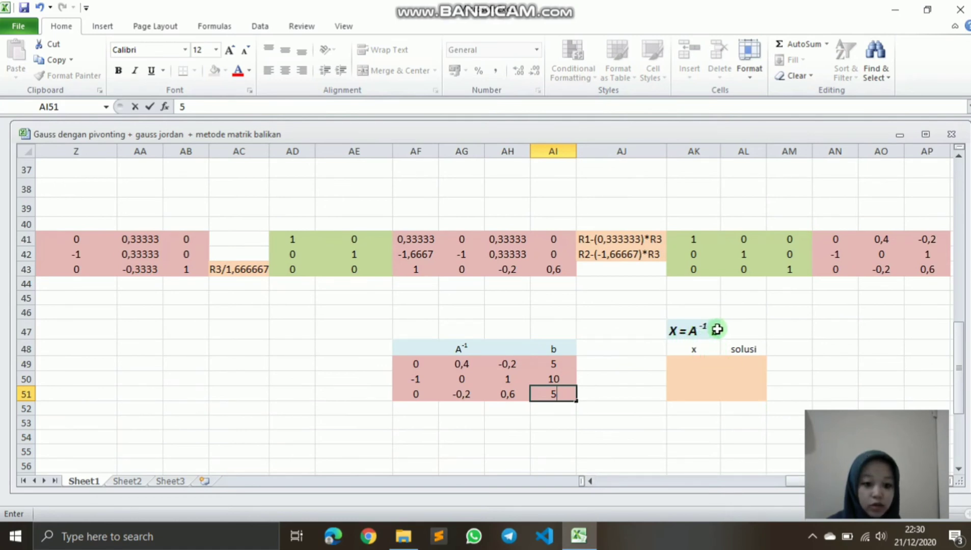
left_click(694, 364)
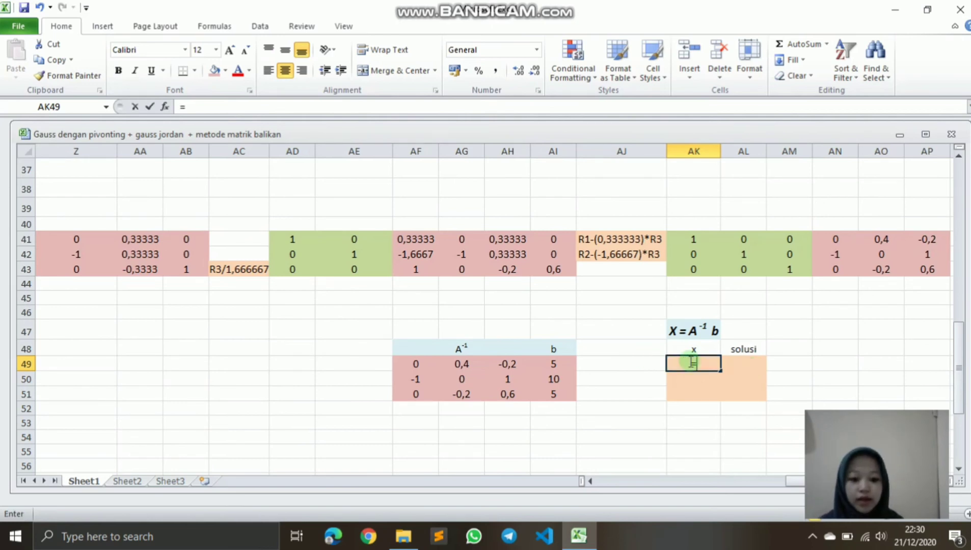
type("=")
left_click(415, 363)
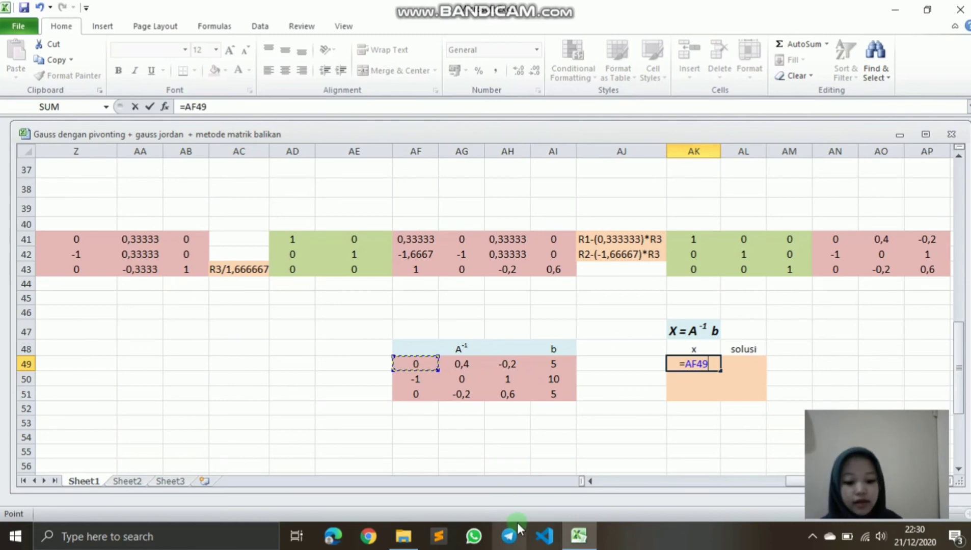
type("*")
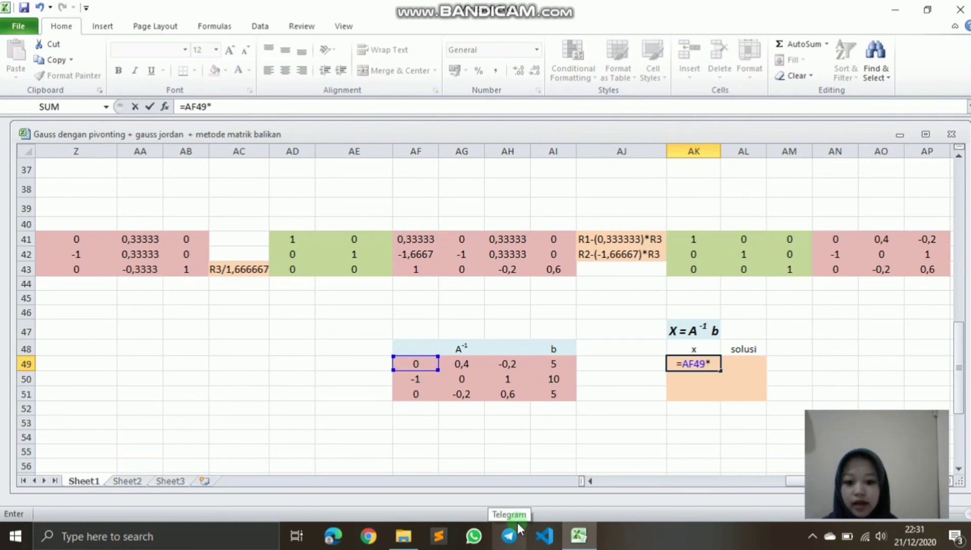
left_click(562, 363)
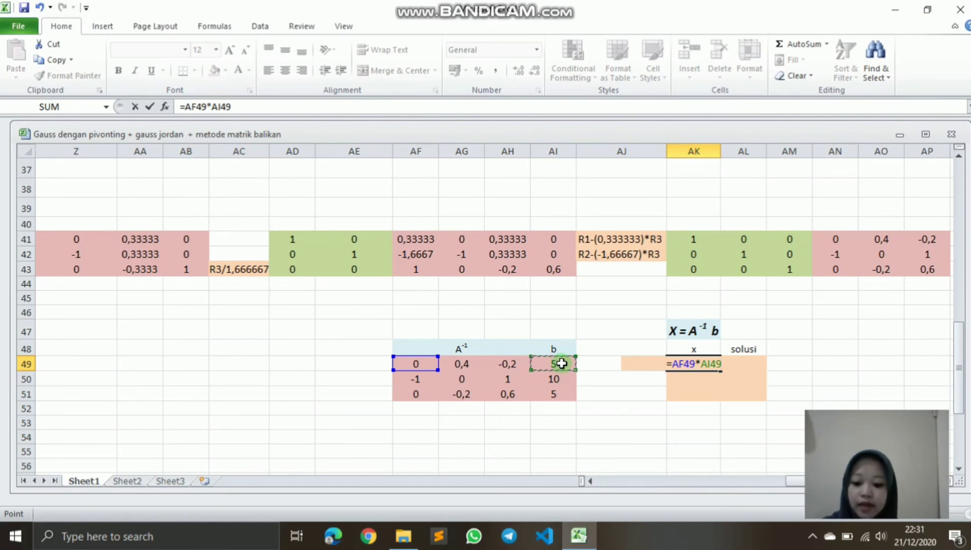
key("F4")
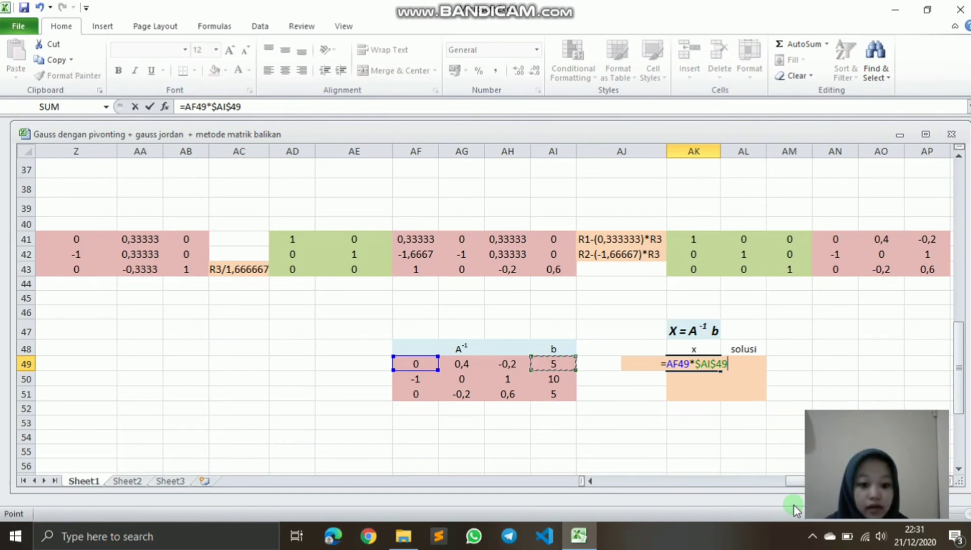
type("+")
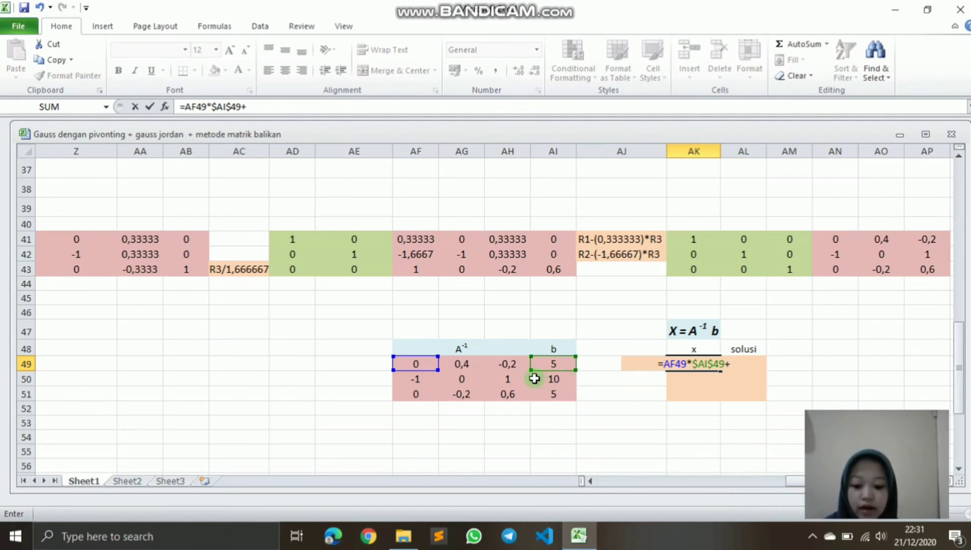
left_click(550, 378)
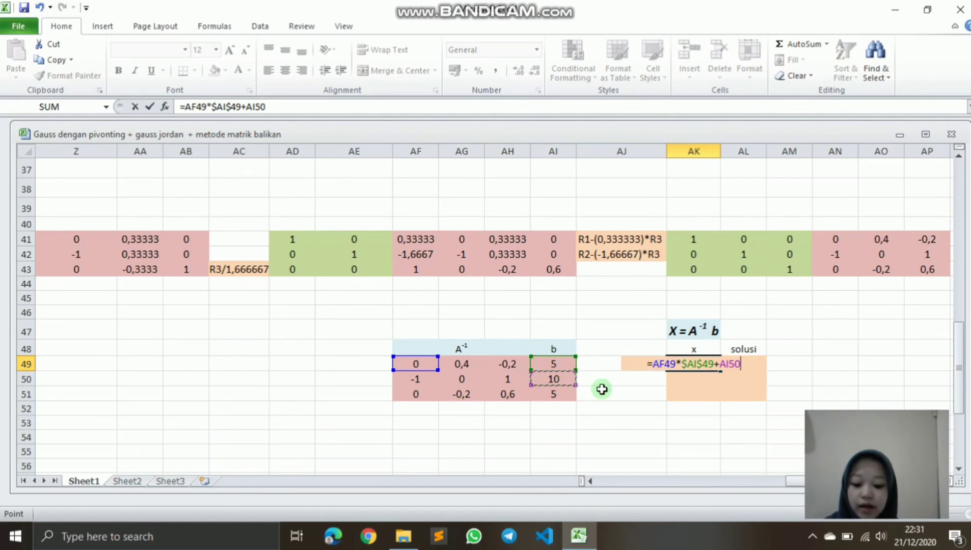
key("BackSpace")
key("BackSpace")
key("BackSpace")
key("BackSpace")
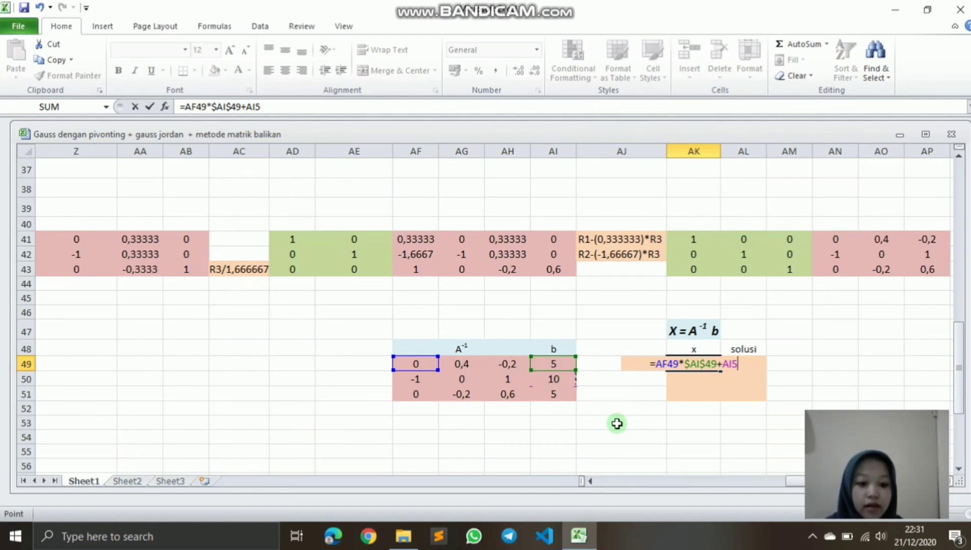
Step: Extend the AK49 formula with the second product AG49*$AI$50, with an absolute b reference, followed by a plus sign
left_click(459, 362)
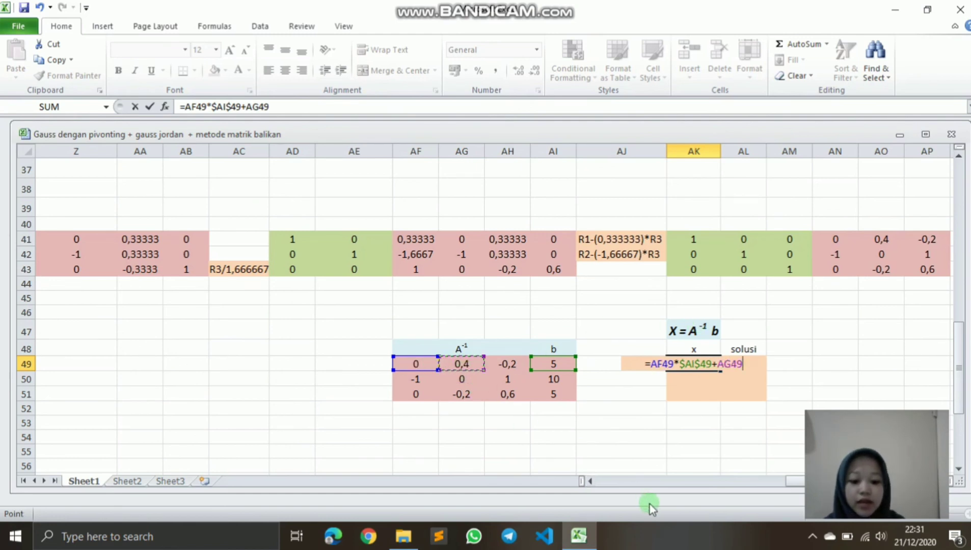
type("*")
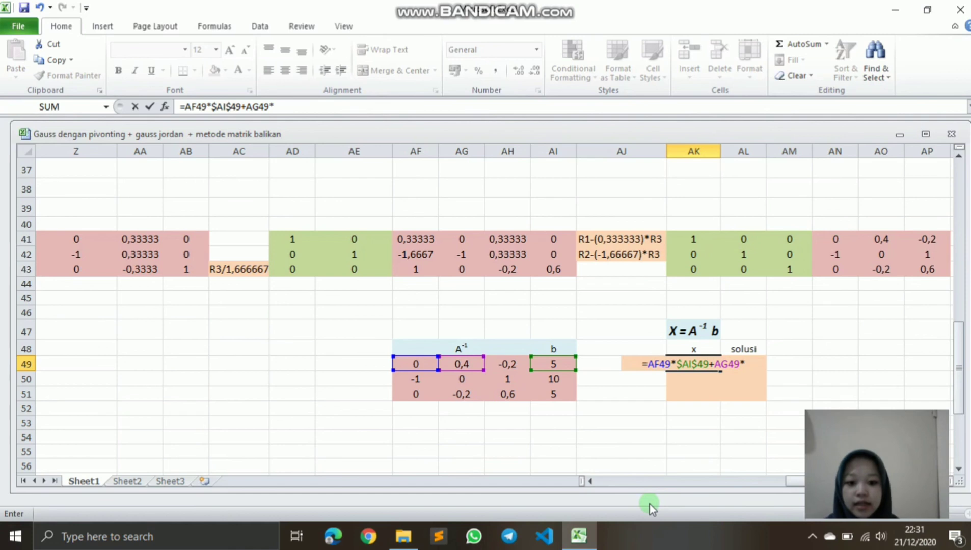
left_click(553, 379)
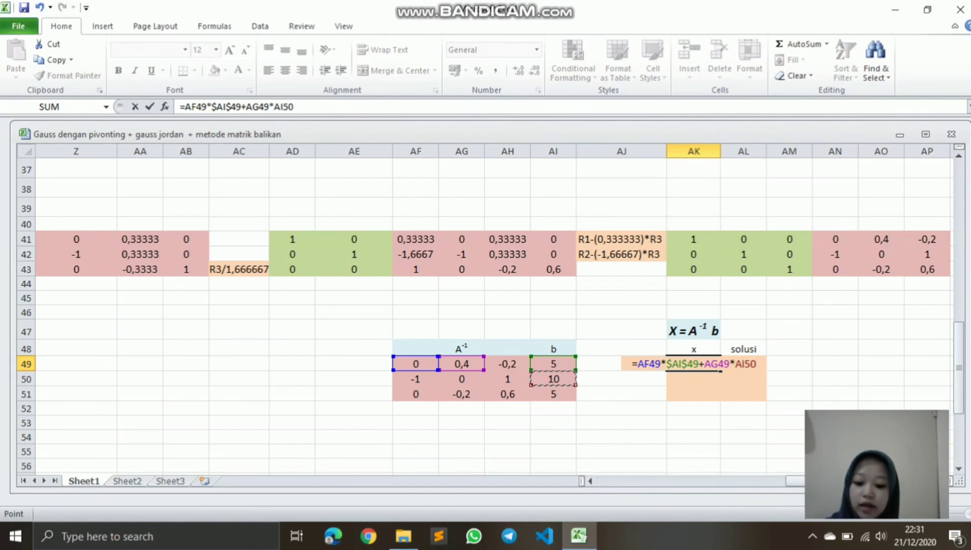
key("F4")
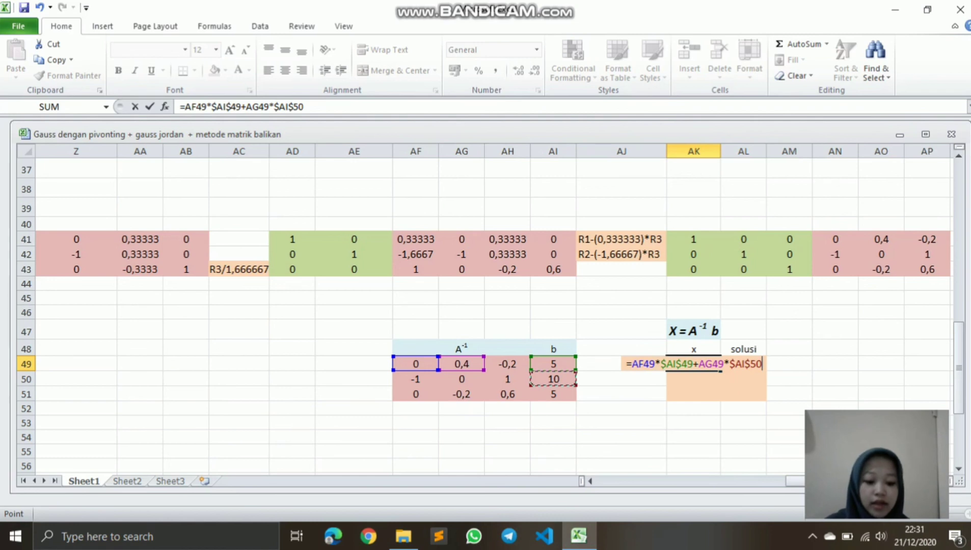
type("+")
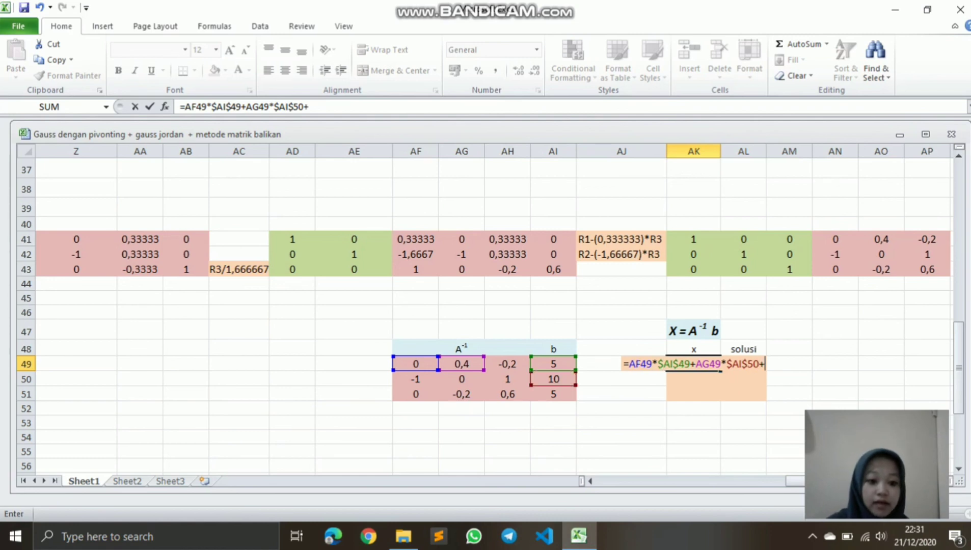
Step: Complete the AK49 formula with the third product AH49*$AI$51, making the b reference absolute
left_click(507, 365)
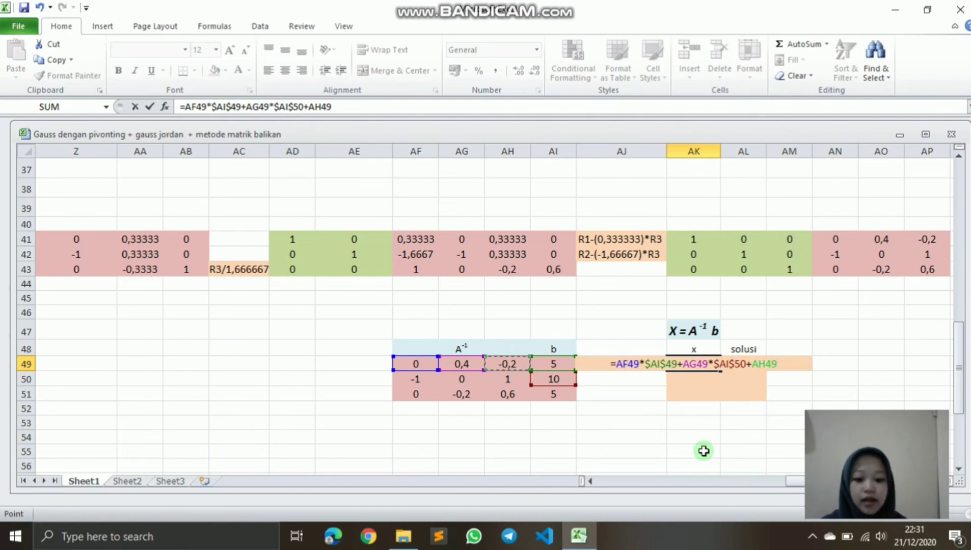
type("*")
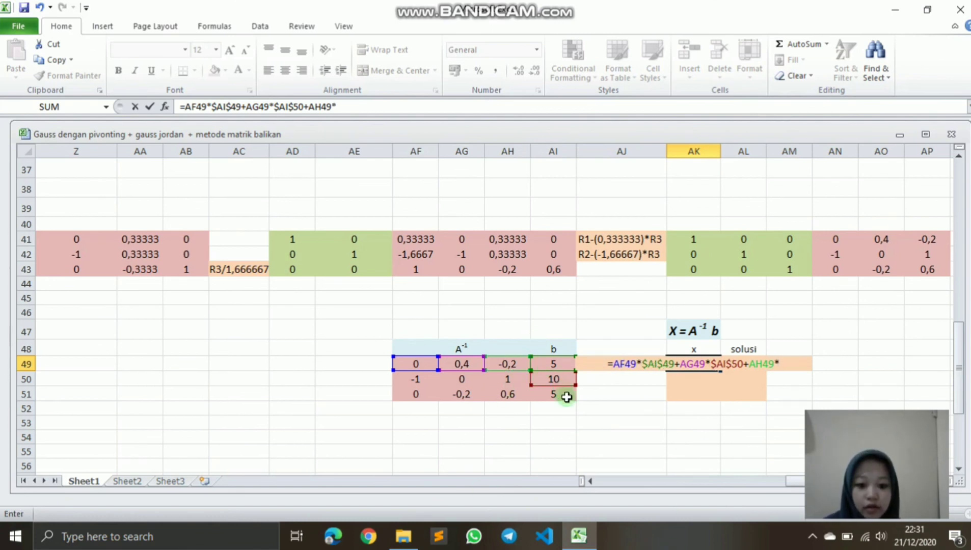
left_click(557, 399)
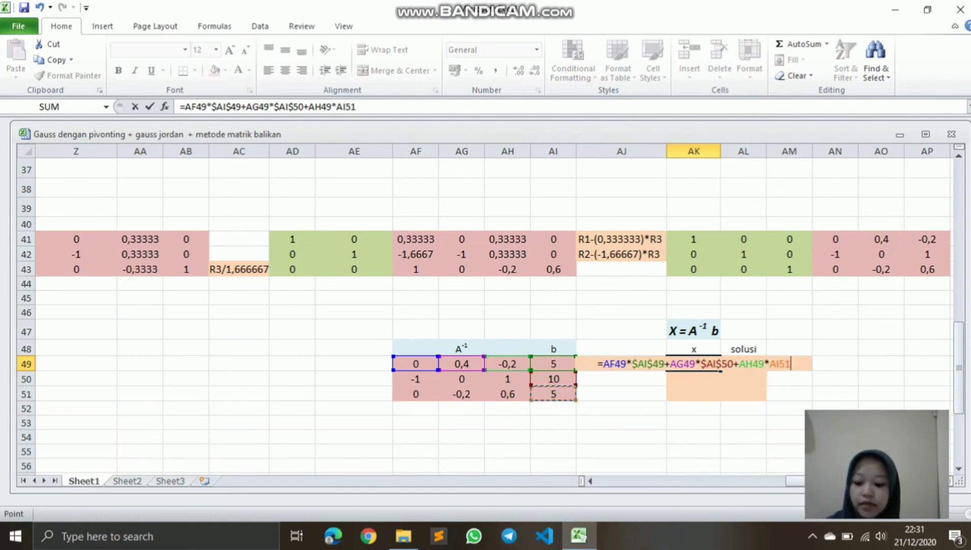
key("F4")
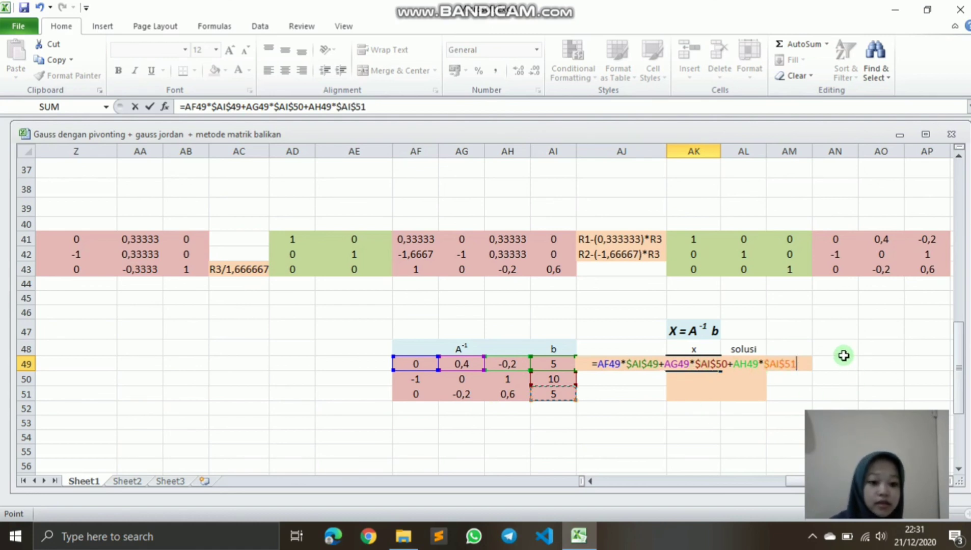
key("Return")
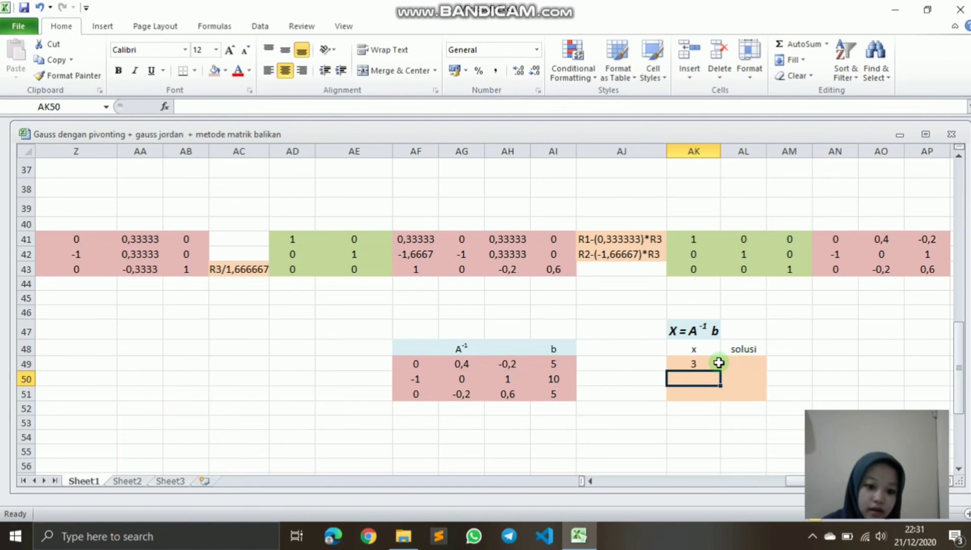
Step: Label the first result as x1 in the solusi column at AL49
left_click(698, 363)
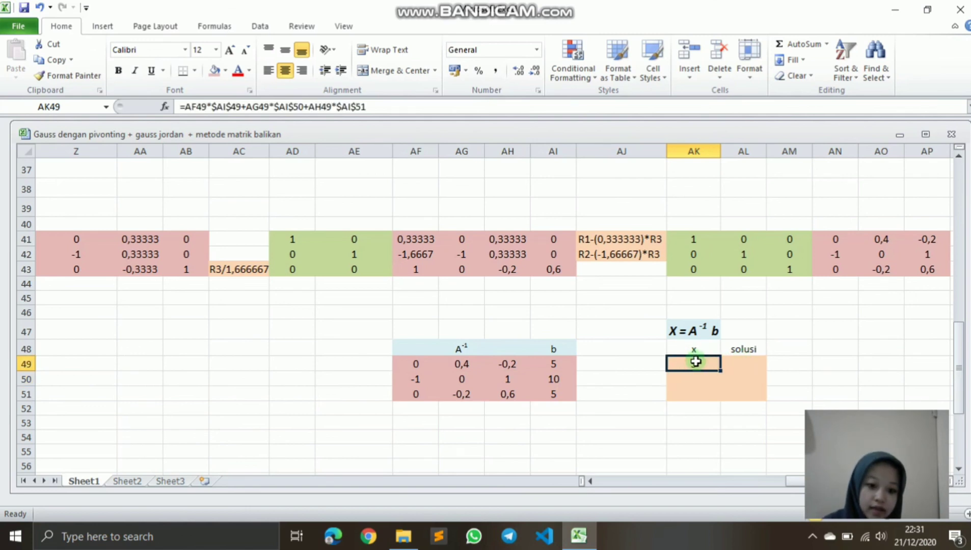
left_click(747, 367)
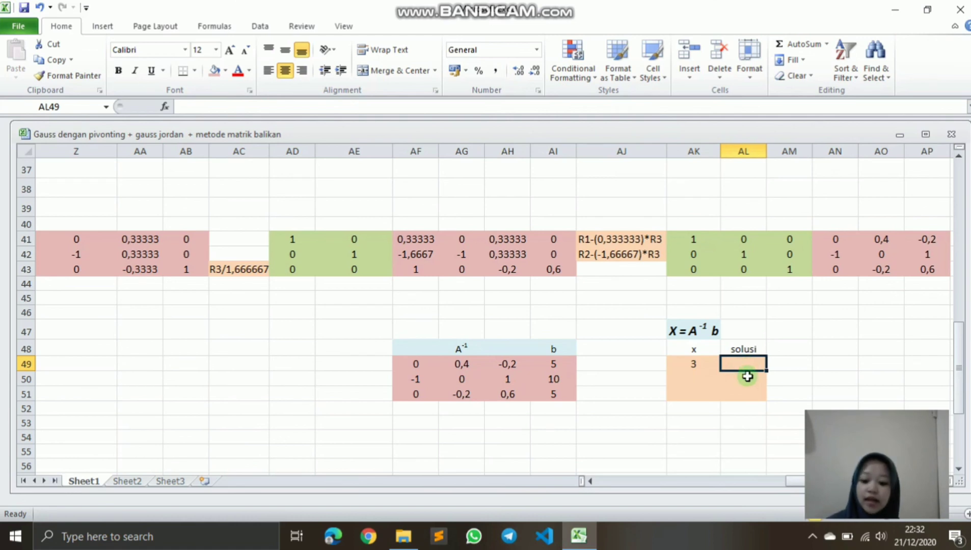
type("x1")
key("Return")
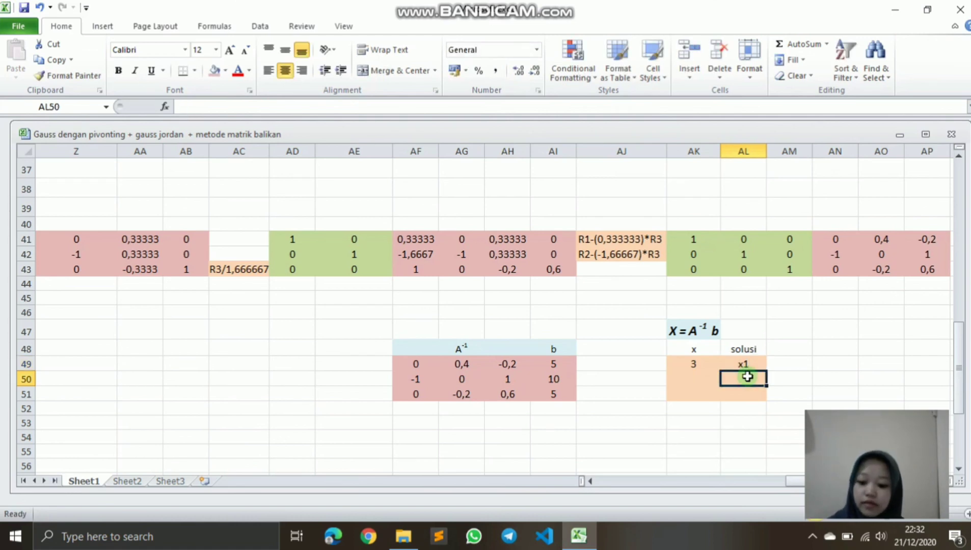
Step: Label AL50 and AL51 as x2 and x3, and fill the AK49 formula down through AK51
type("x2")
key("Return")
type("x3")
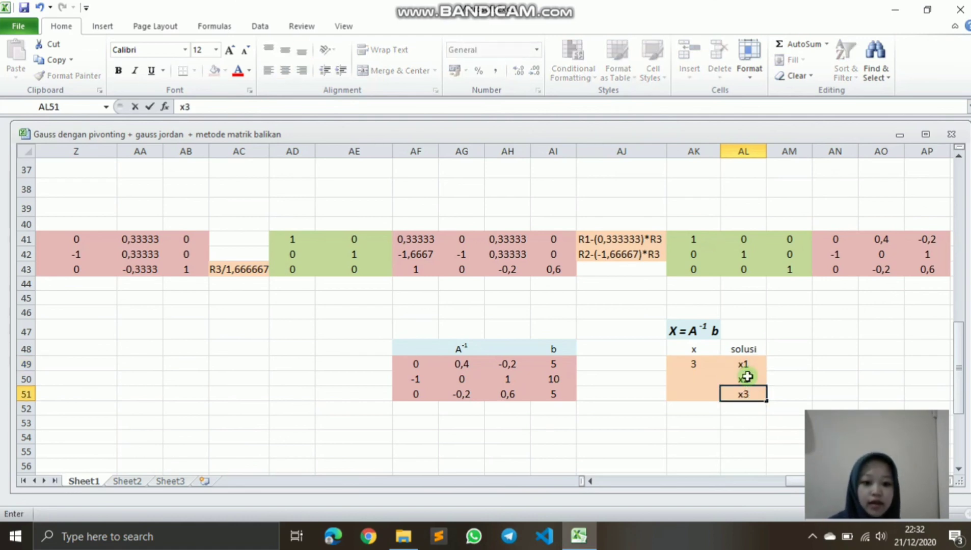
left_click(708, 364)
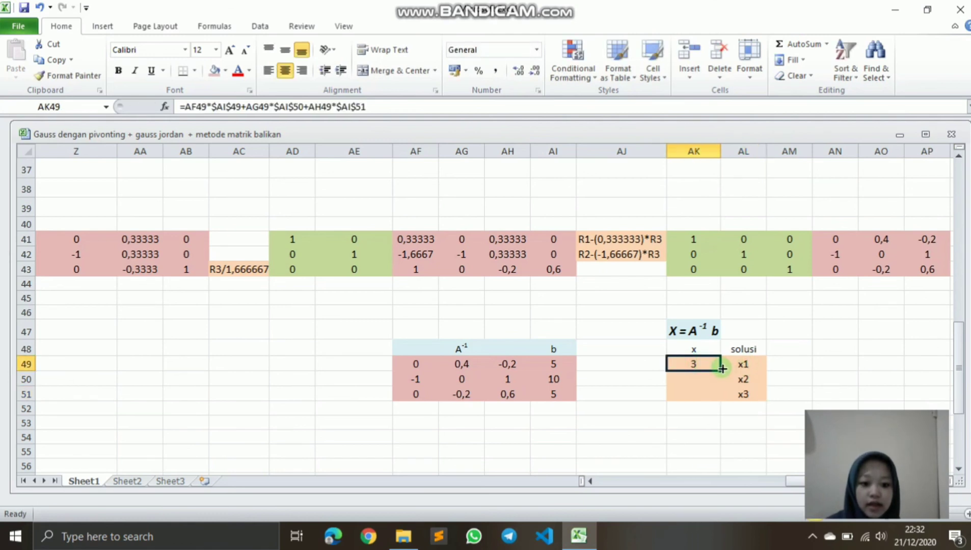
left_click_drag(723, 368, 717, 400)
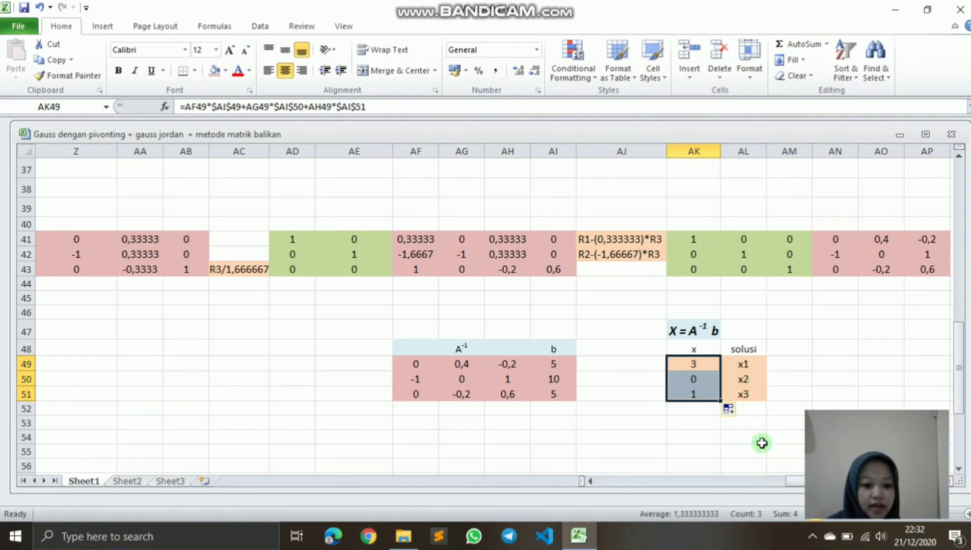
Step: Review the original equation system in B37:D39 and the solution values with their labels in AK49:AL51
left_click_drag(789, 480, 605, 481)
left_click(676, 468)
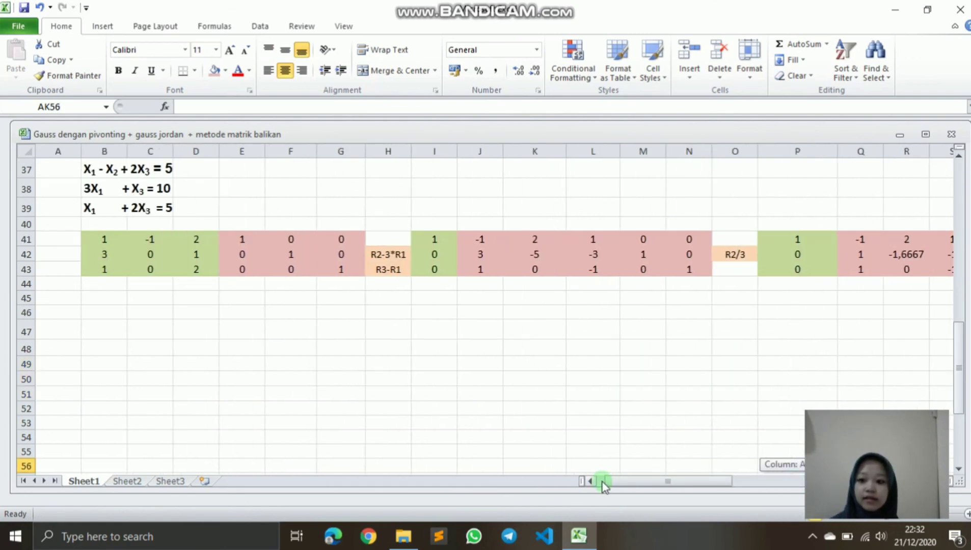
scroll(440, 321, "up", 2)
left_click_drag(87, 253, 173, 296)
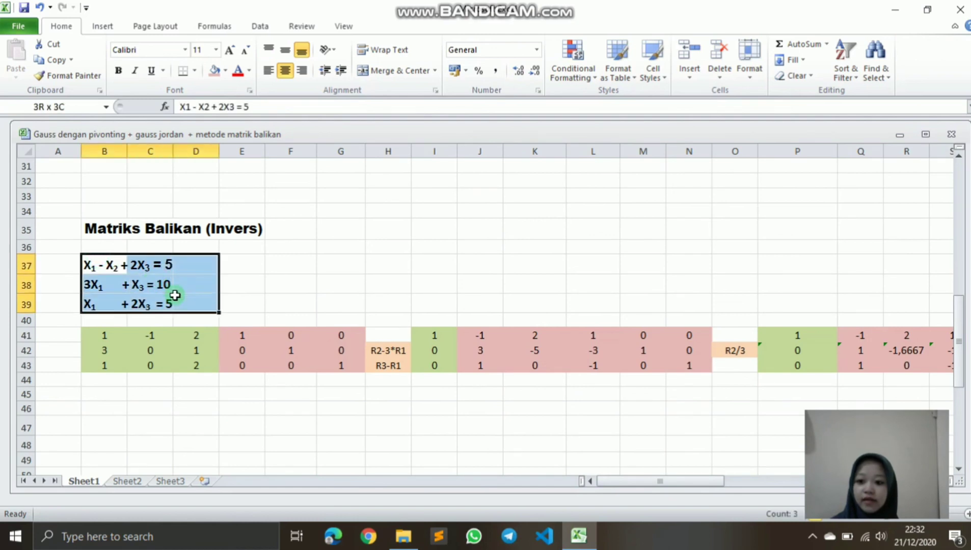
left_click_drag(646, 481, 801, 444)
scroll(700, 418, "down", 2)
left_click(733, 483)
scroll(782, 435, "down", 1)
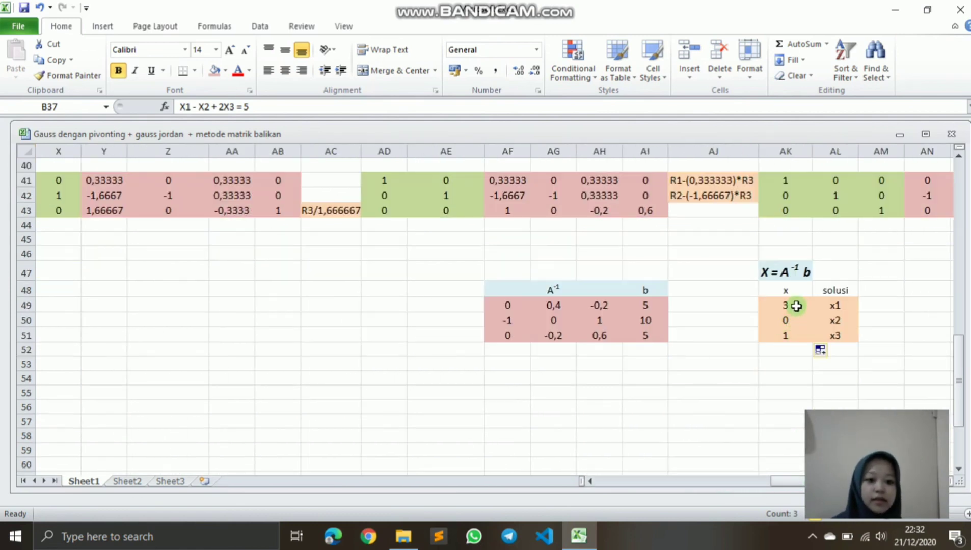
left_click_drag(778, 304, 812, 334)
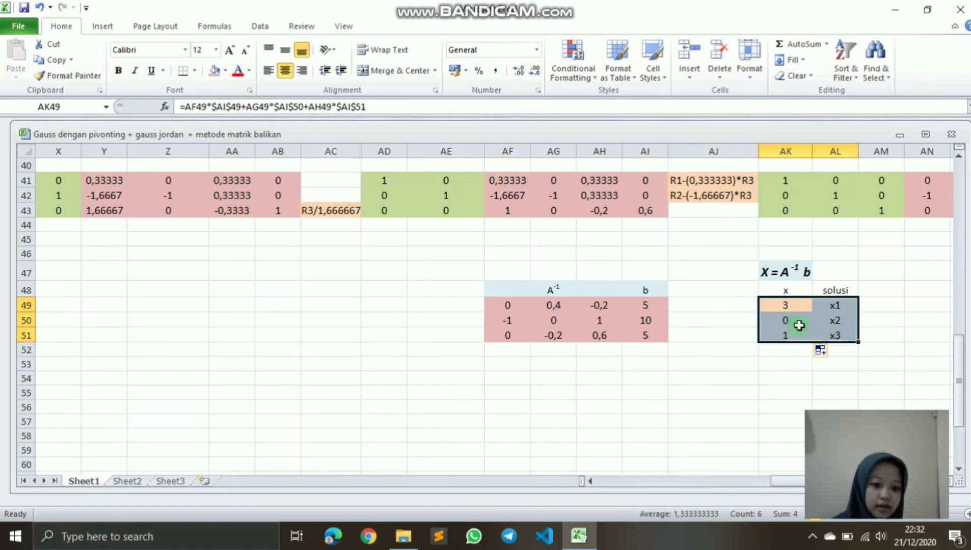
left_click(787, 348)
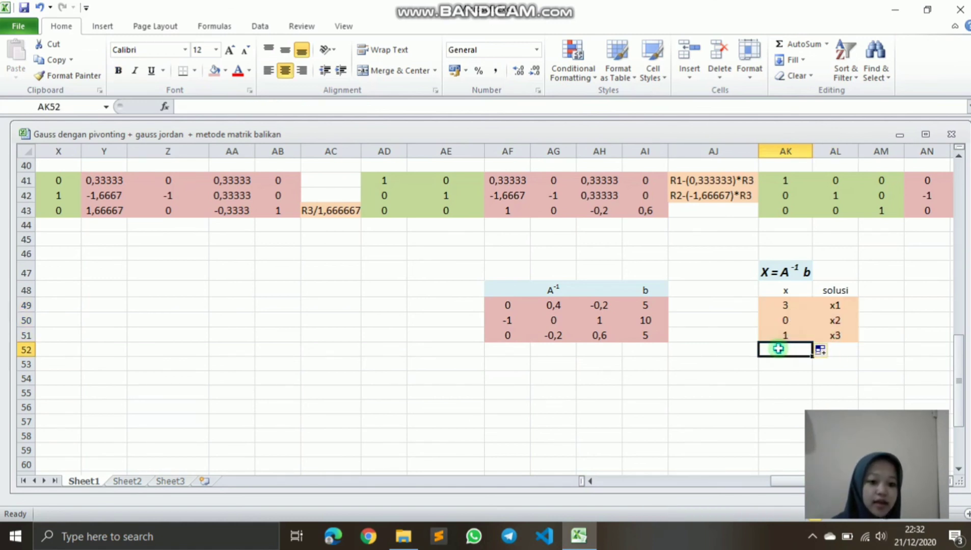
left_click(887, 348)
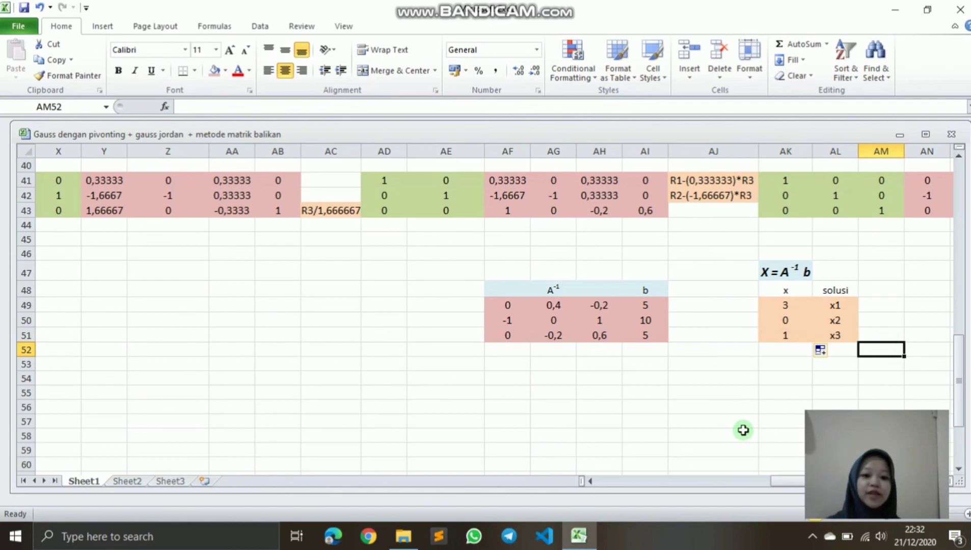